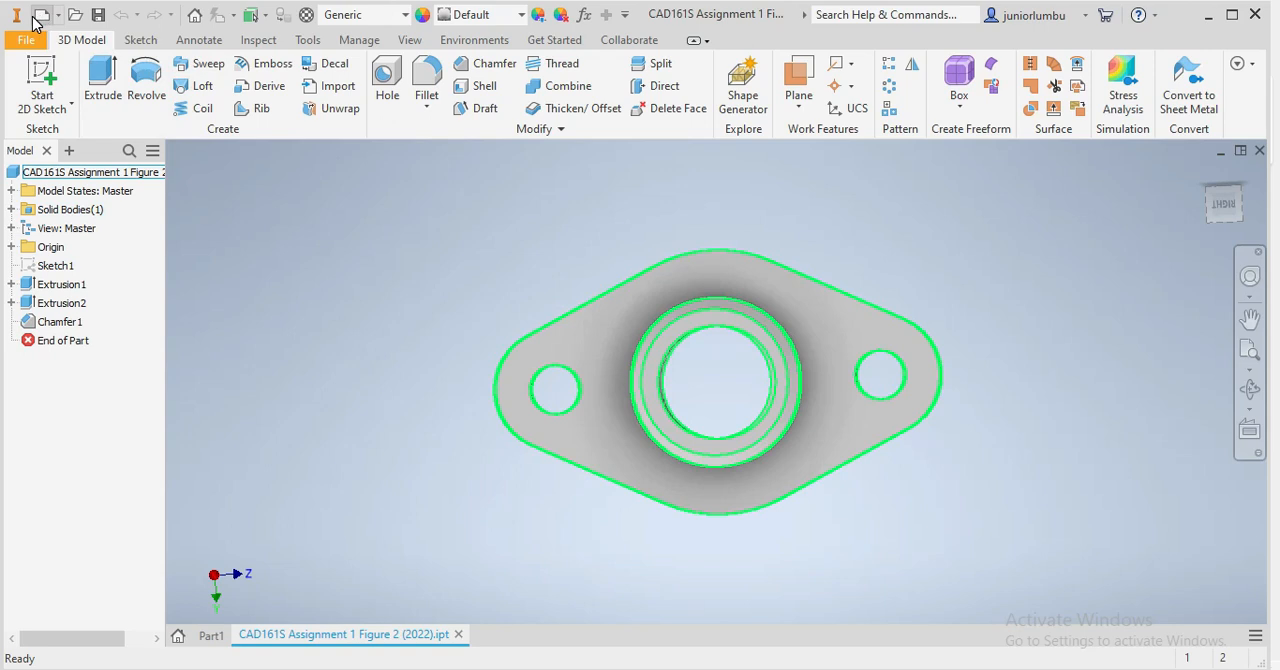
Step: Create a new part from the metric Standard (mm).ipt template
click(41, 16)
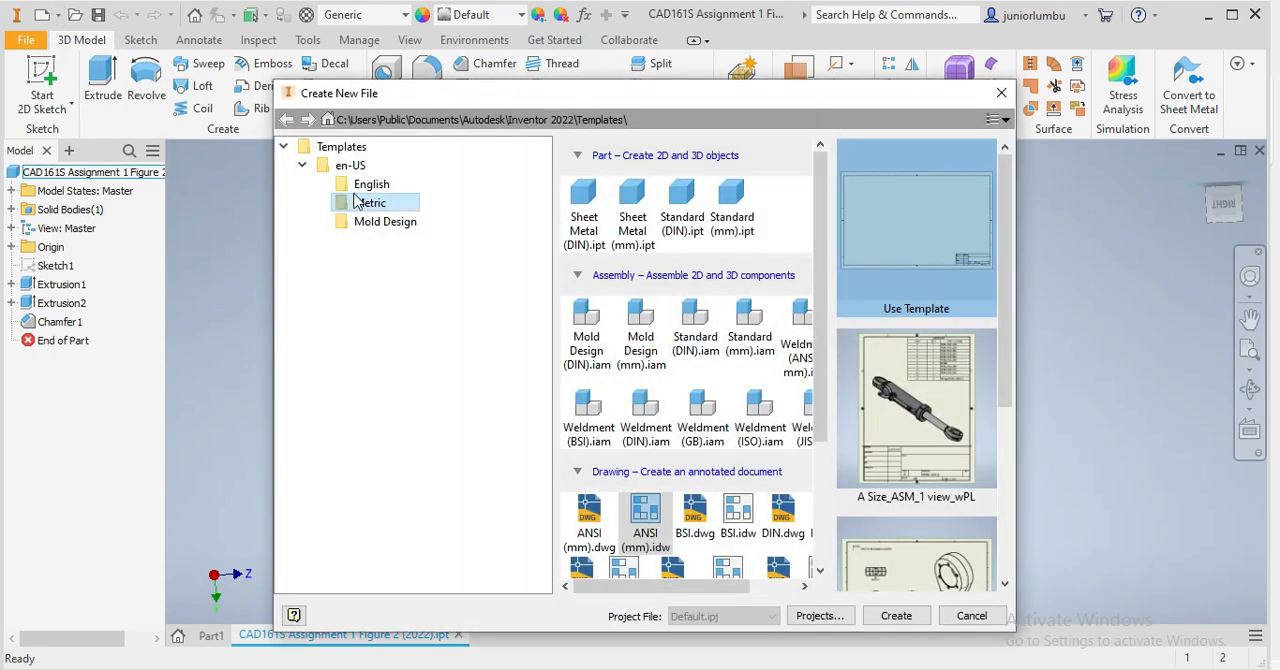
click(736, 200)
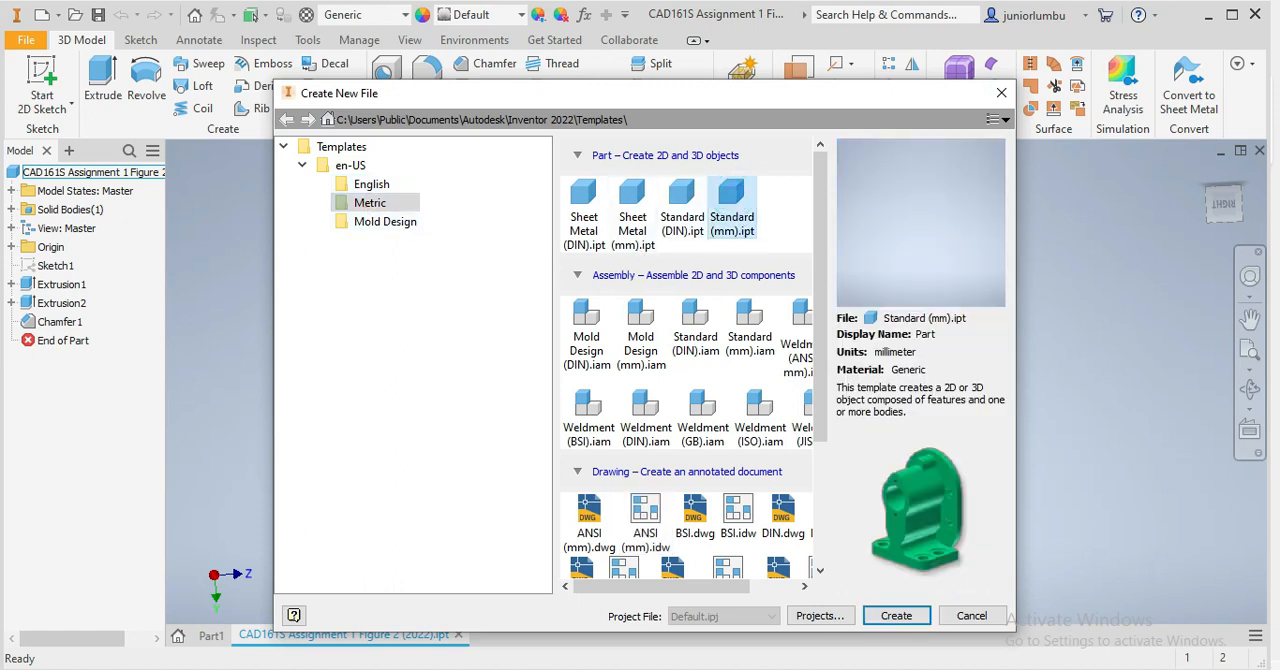
click(897, 616)
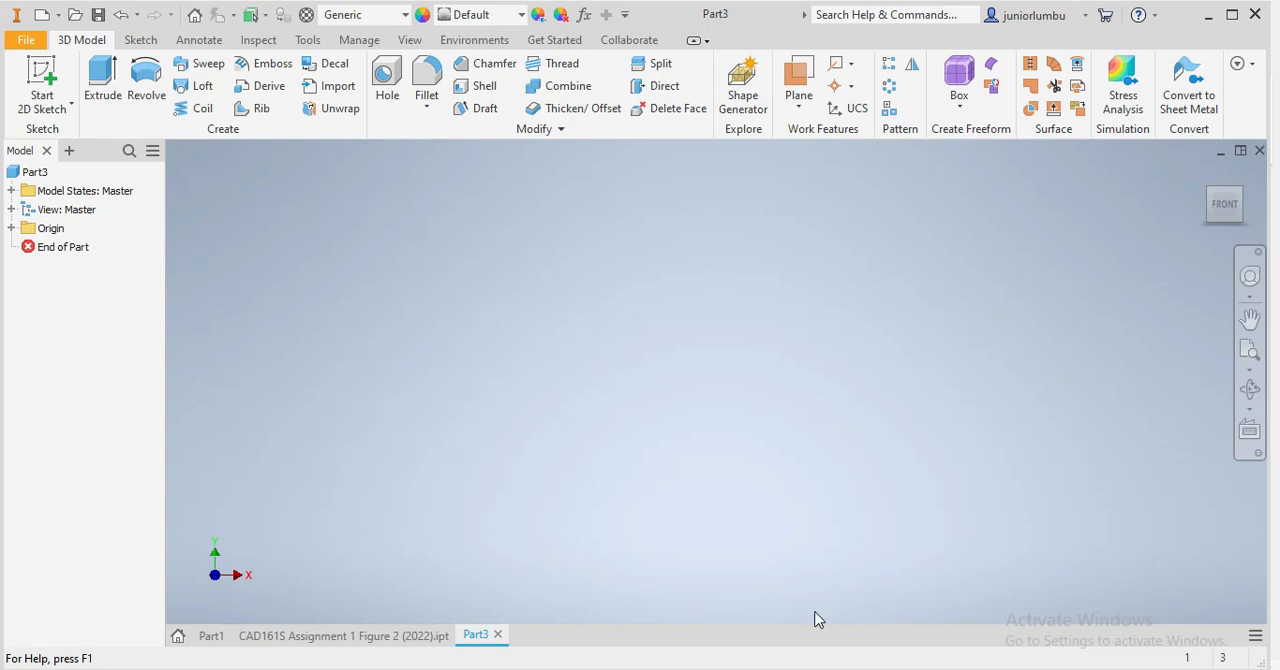
Step: Start a sketch on the YZ plane and draw a horizontal line through the origin, extending to both sides of the vertical axis
click(138, 40)
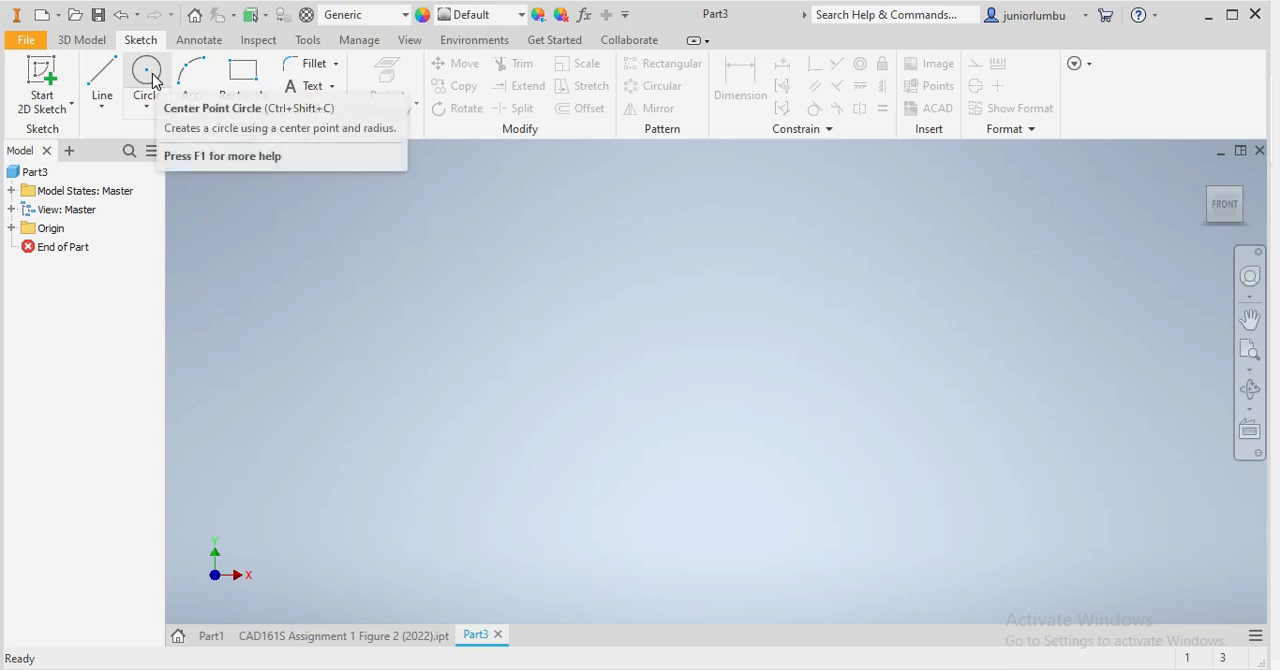
click(88, 78)
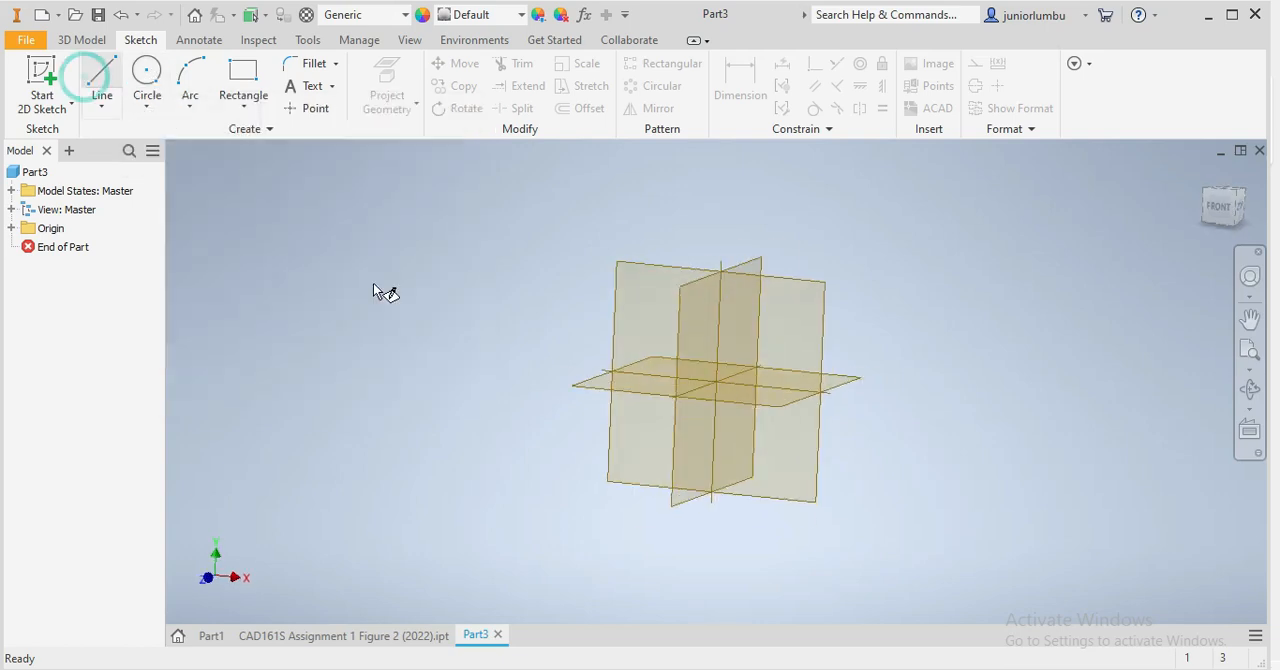
click(645, 326)
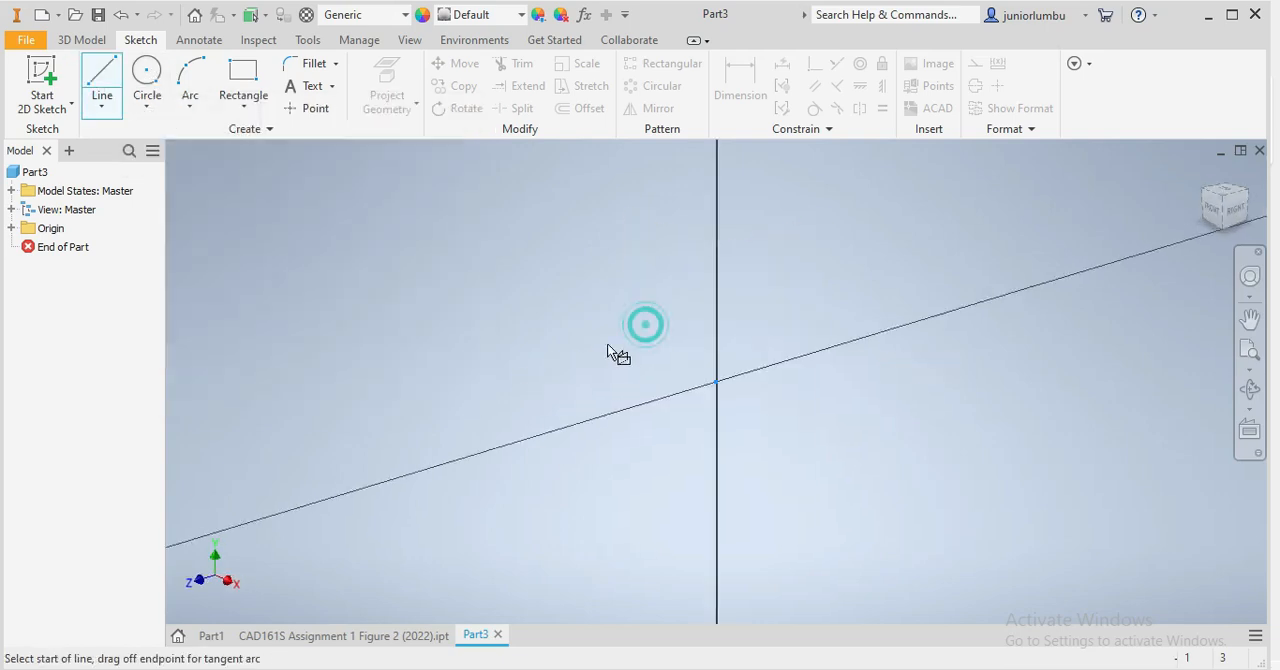
click(302, 381)
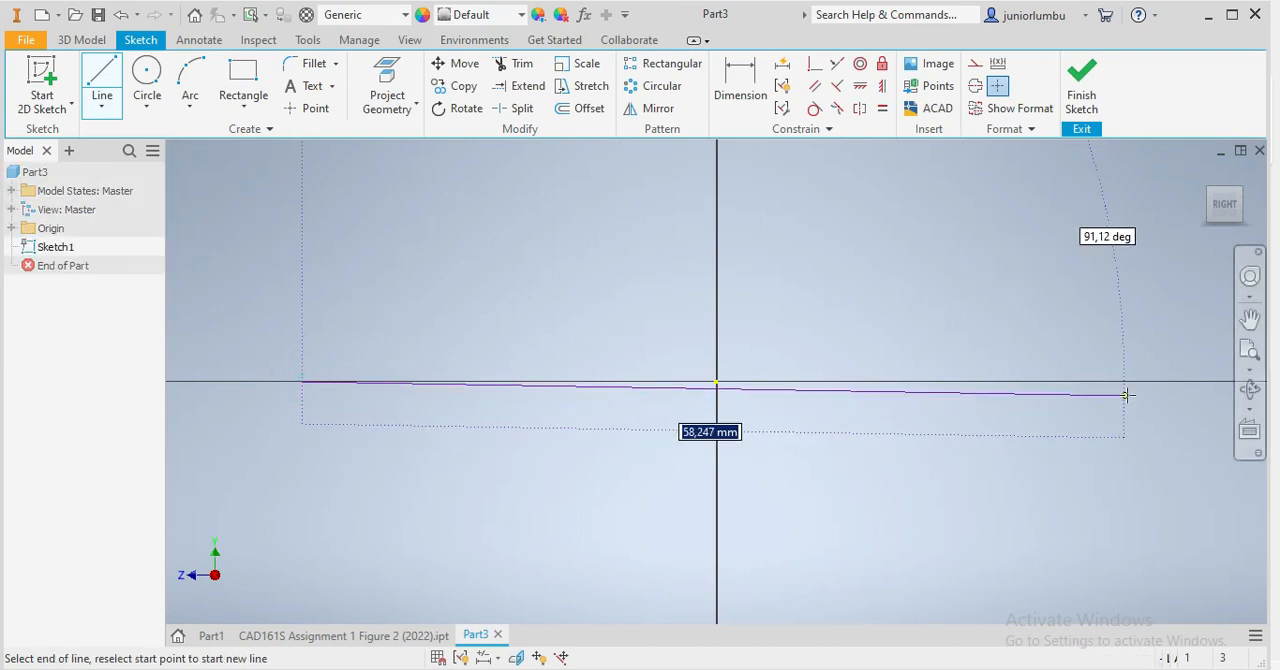
click(1169, 381)
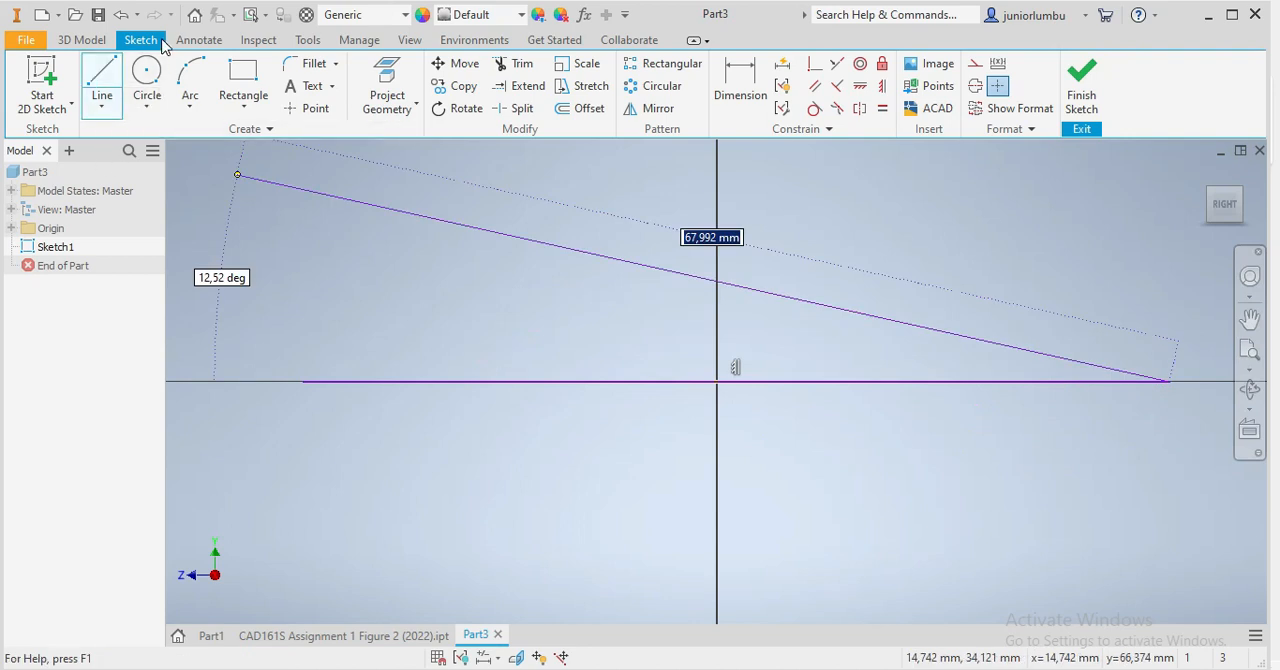
Step: Draw two circles centred on the horizontal line, one near each end, with their centres about 46 mm apart
click(145, 80)
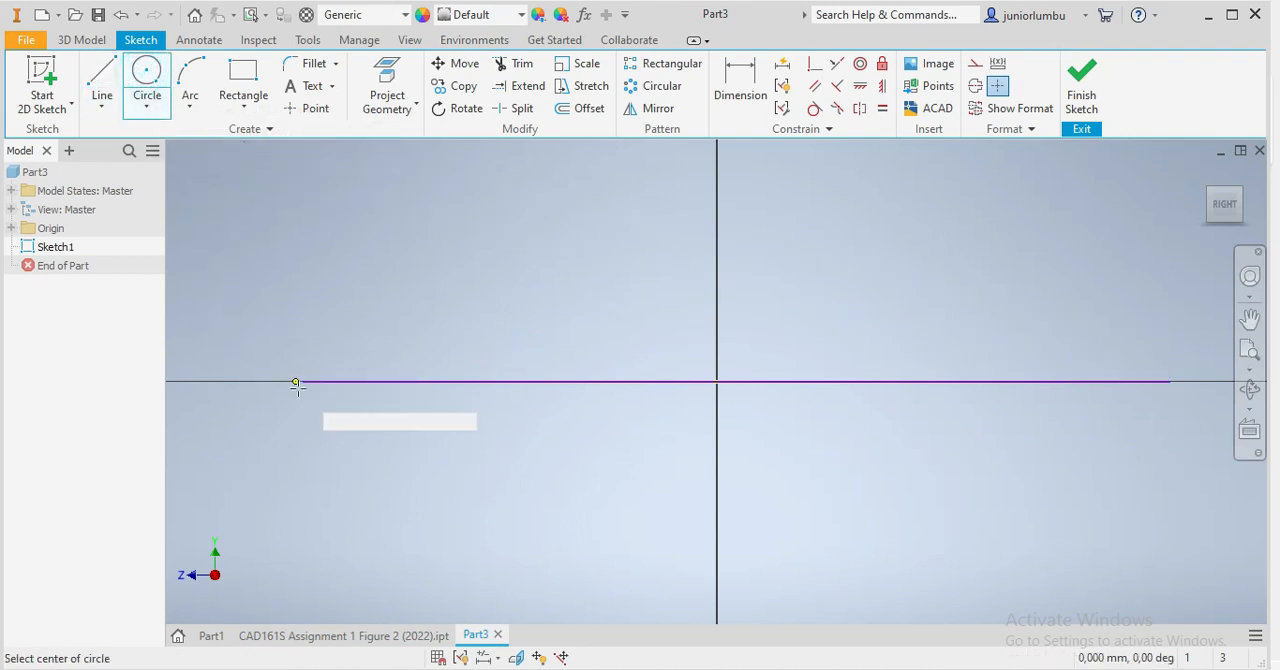
click(403, 382)
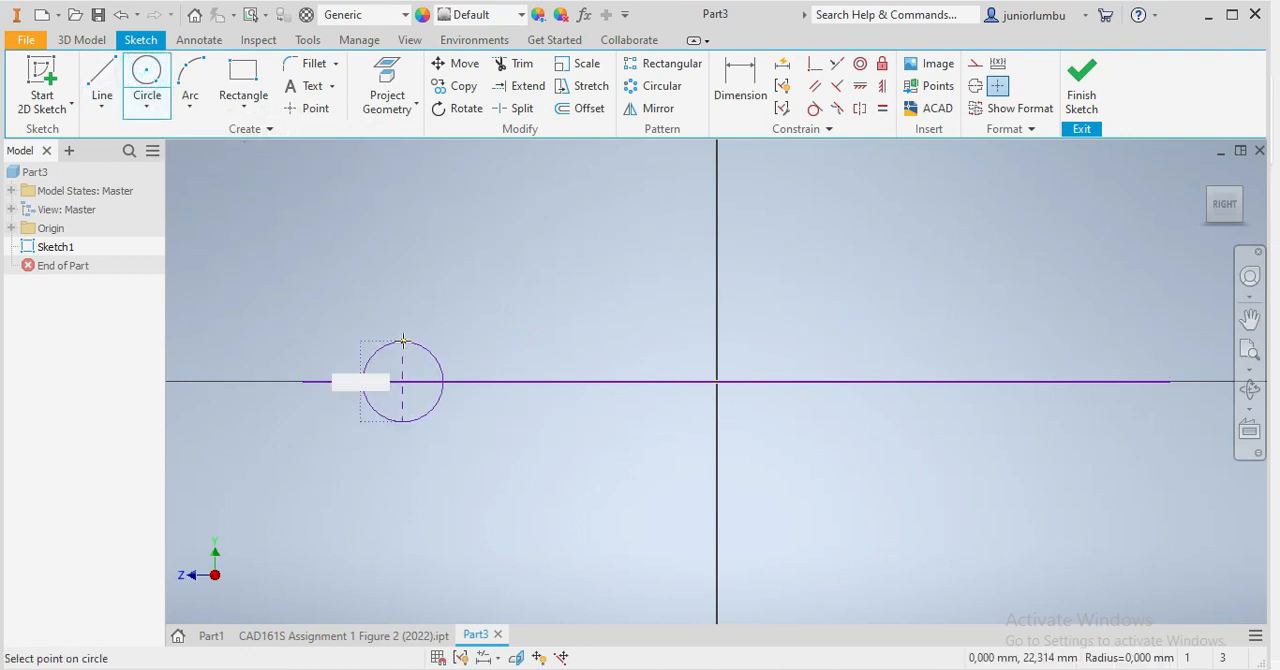
click(407, 297)
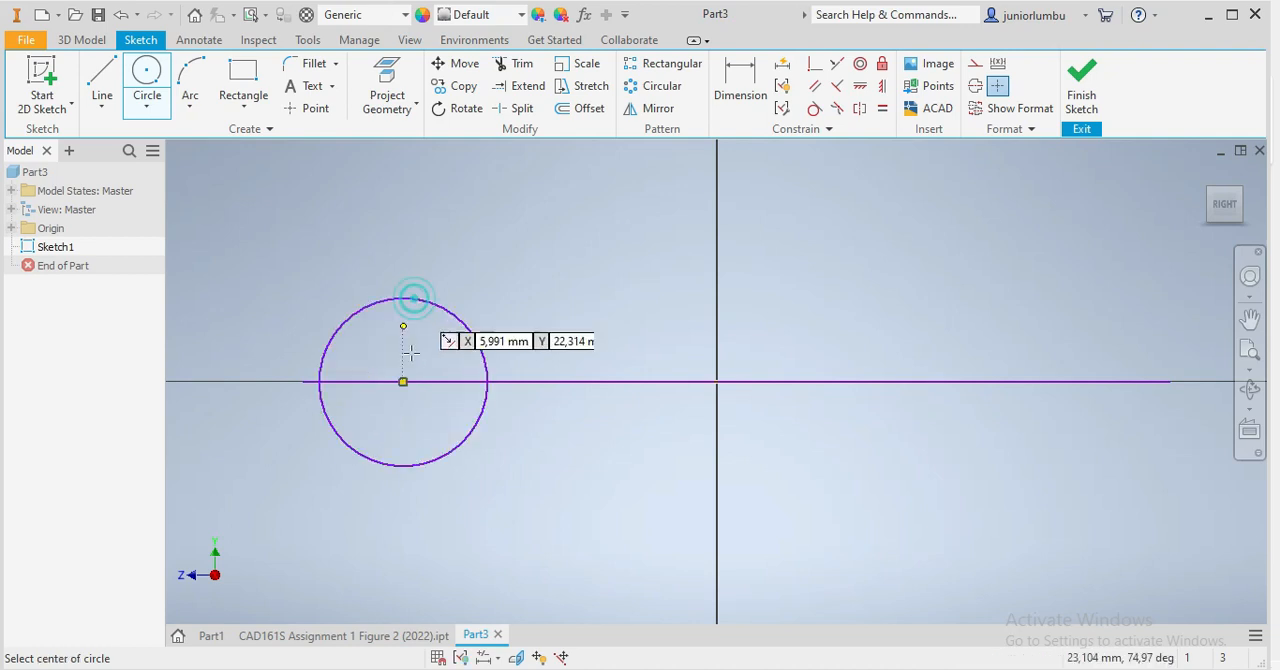
click(1046, 381)
click(1013, 299)
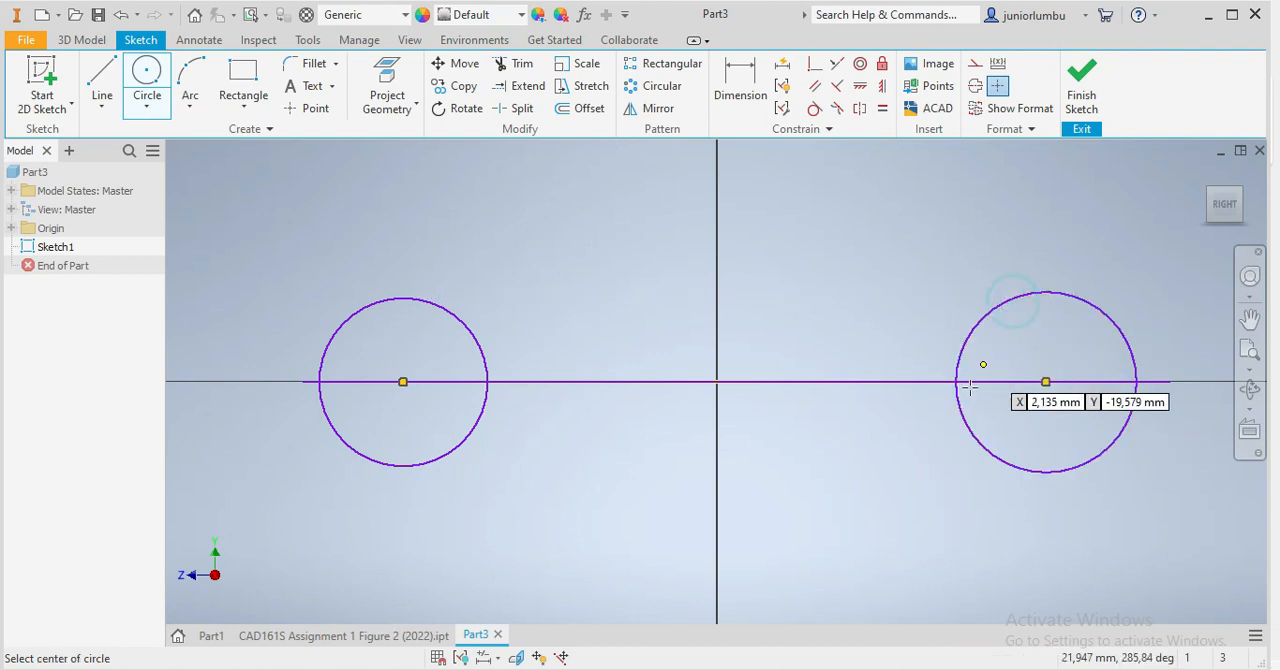
Step: Apply an equal constraint between the right and left circles
click(882, 108)
click(981, 322)
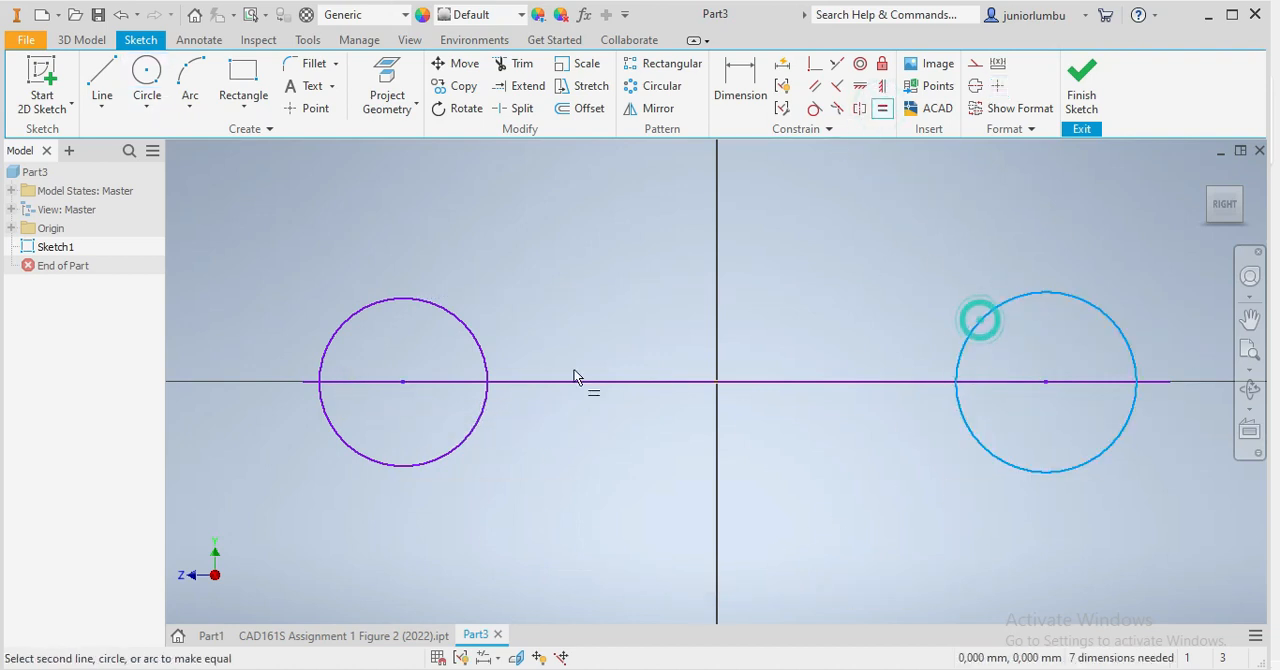
click(463, 325)
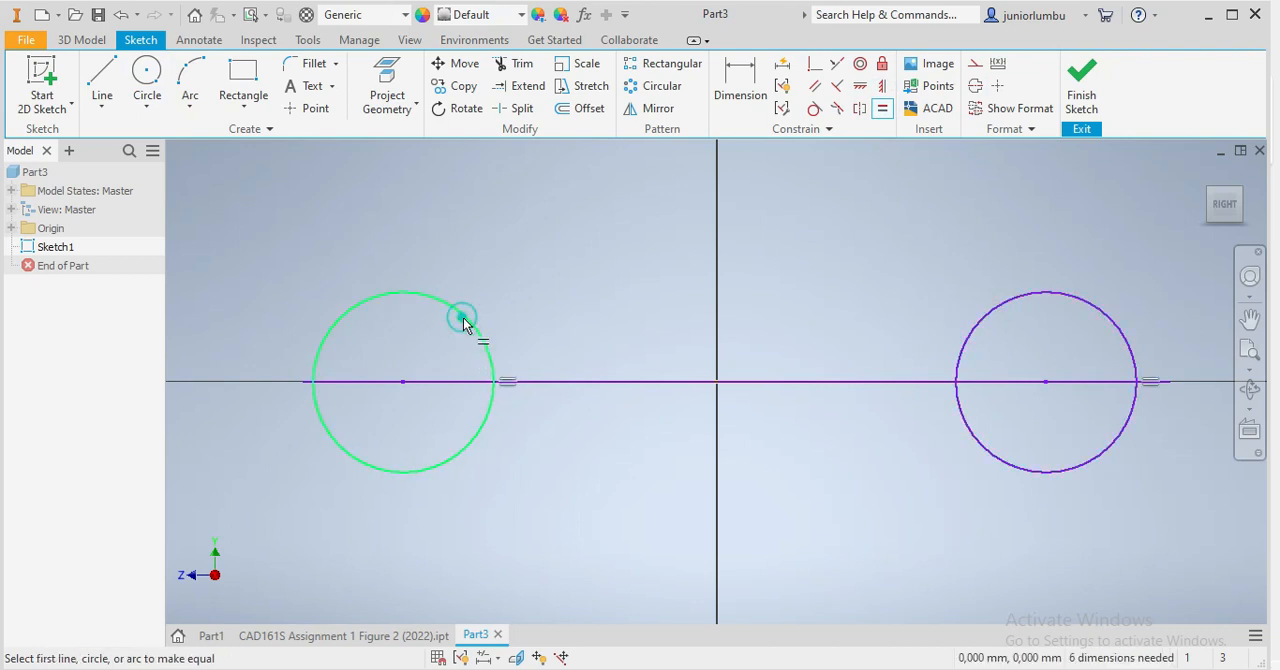
Step: Dimension the horizontal distance between the two end circles' centres as 86 mm
click(738, 100)
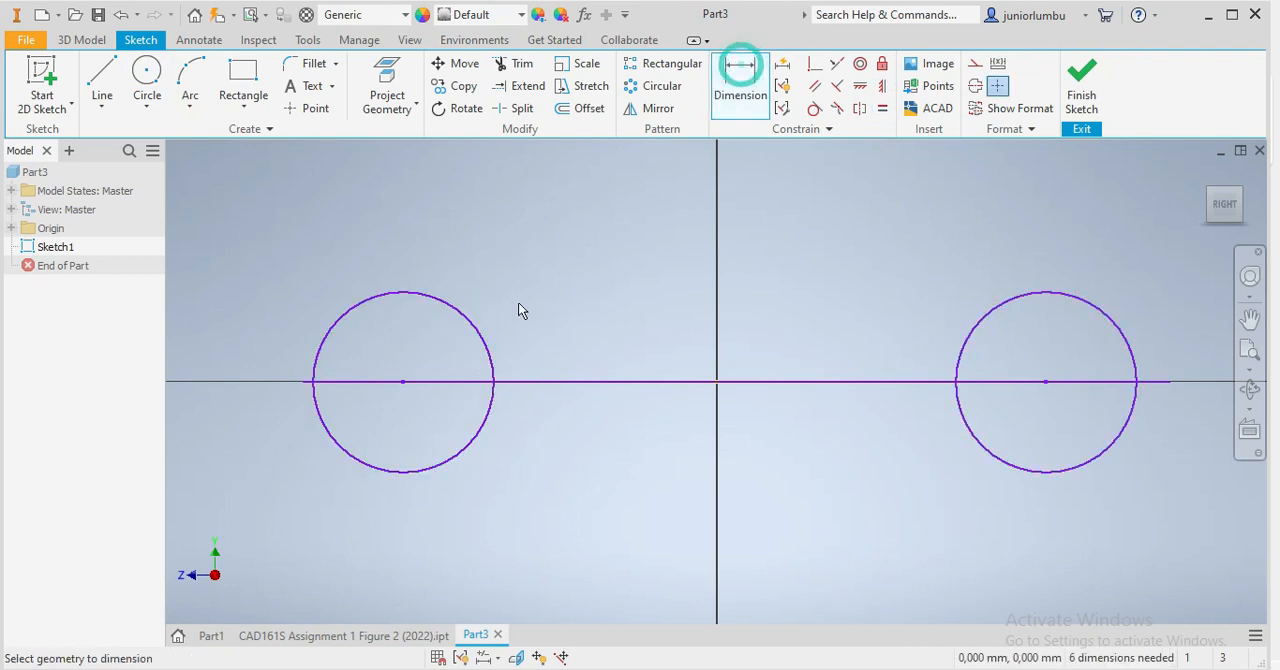
click(405, 383)
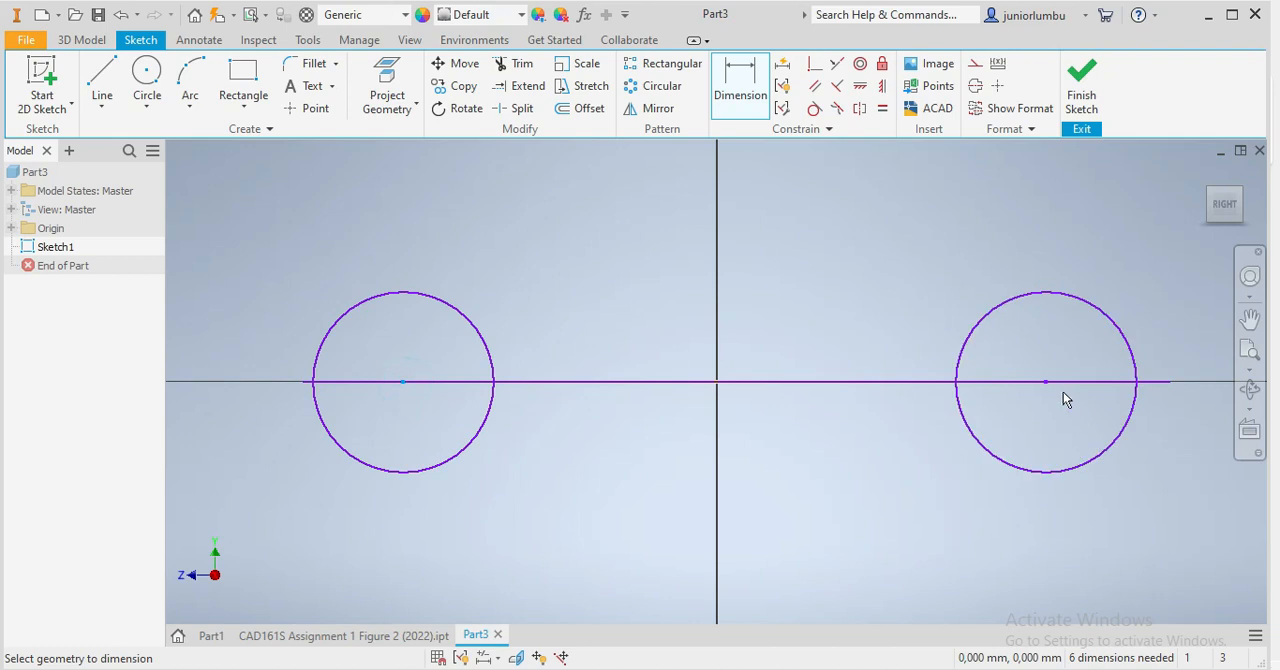
click(954, 452)
click(828, 516)
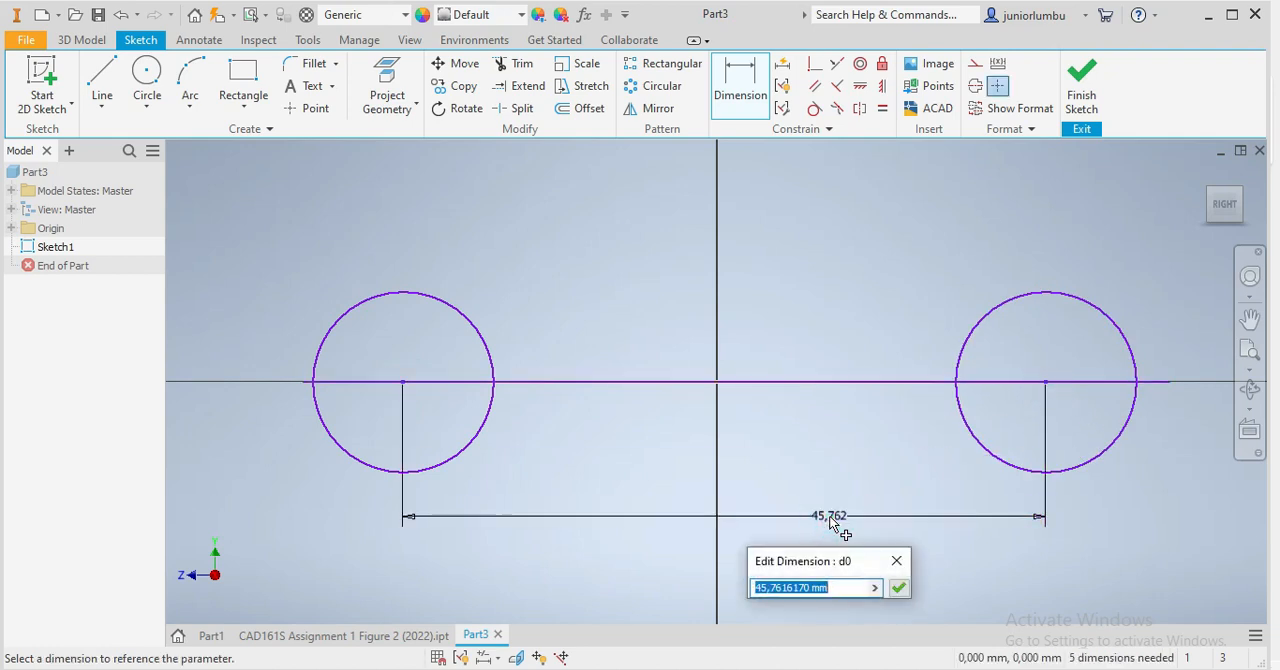
key(Return)
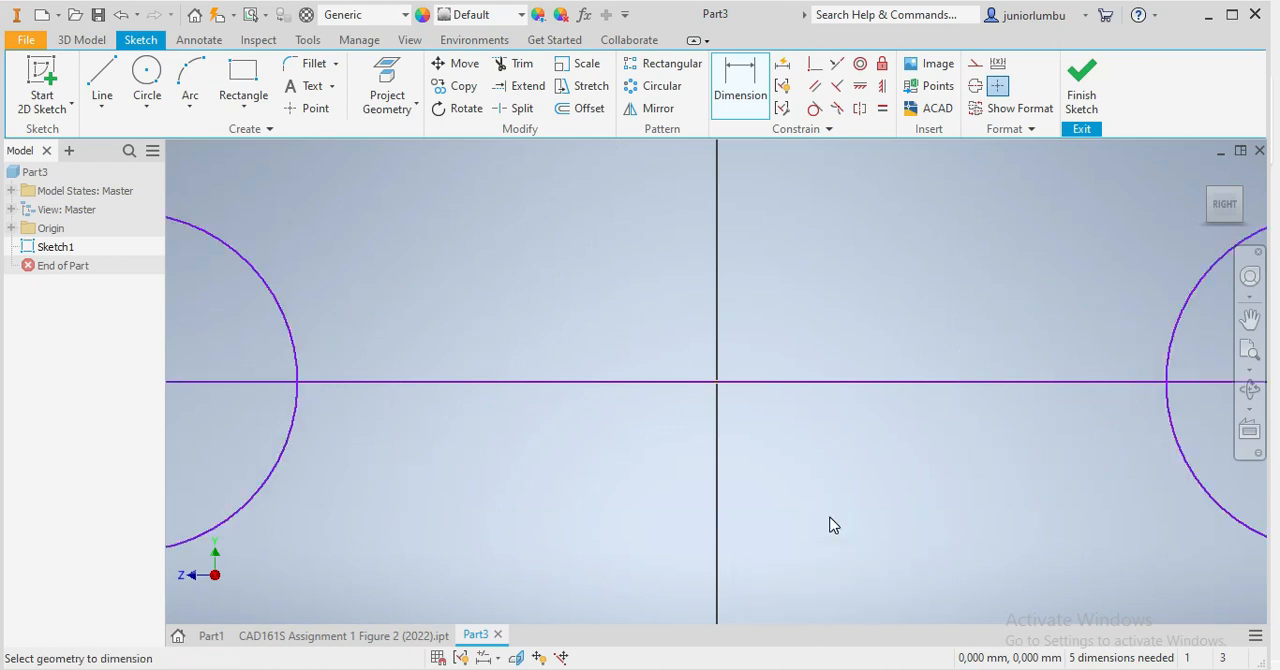
scroll(835, 523, down, 6)
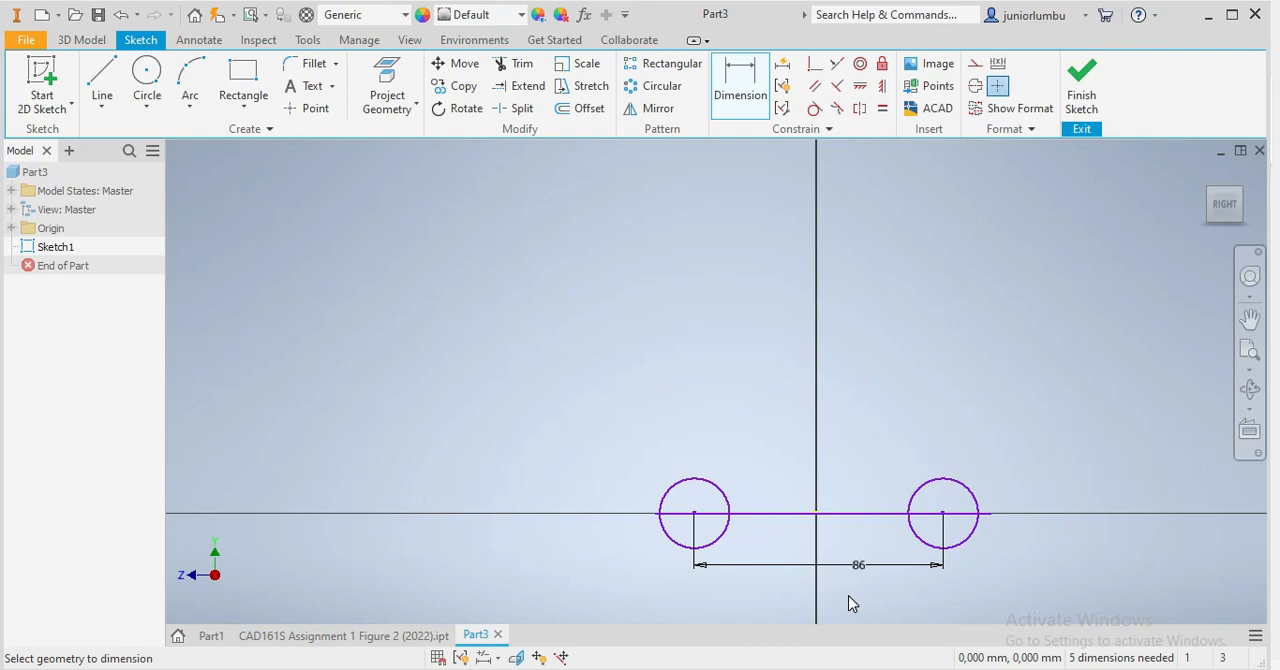
scroll(848, 597, up, 5)
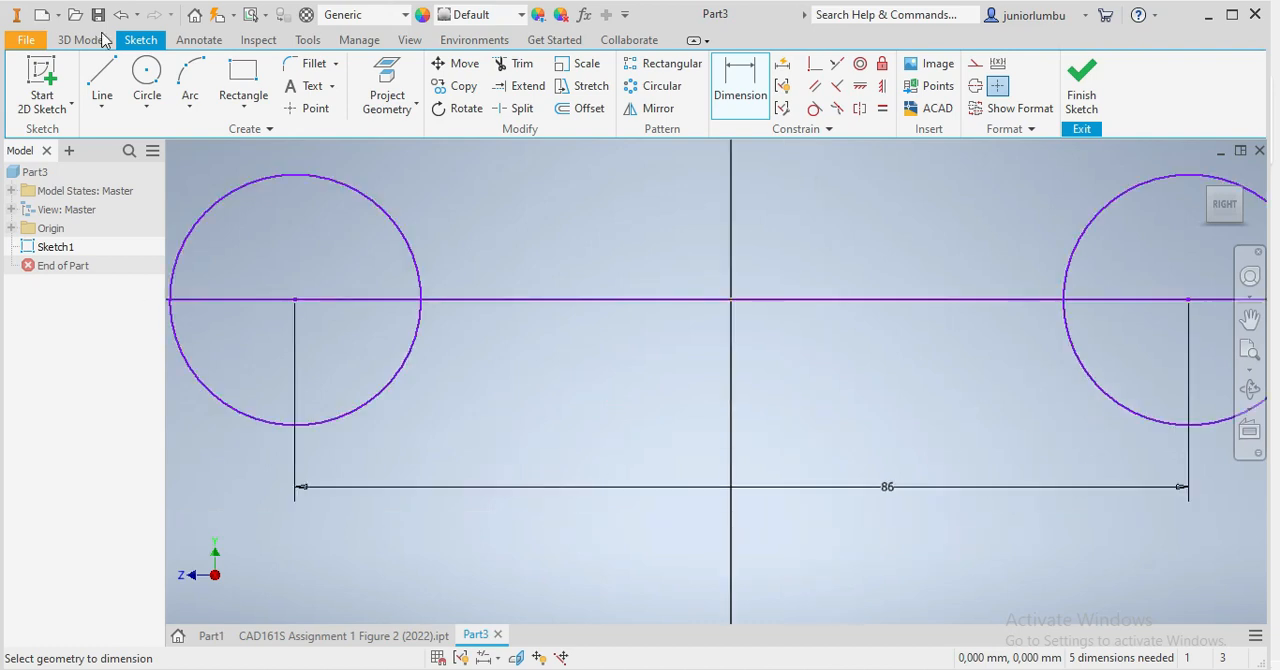
Step: Check the finished flange in CAD161S Assignment 1 Figure 2 (2022).ipt, and draw a circle about 38 mm in diameter at the new sketch's origin
click(146, 75)
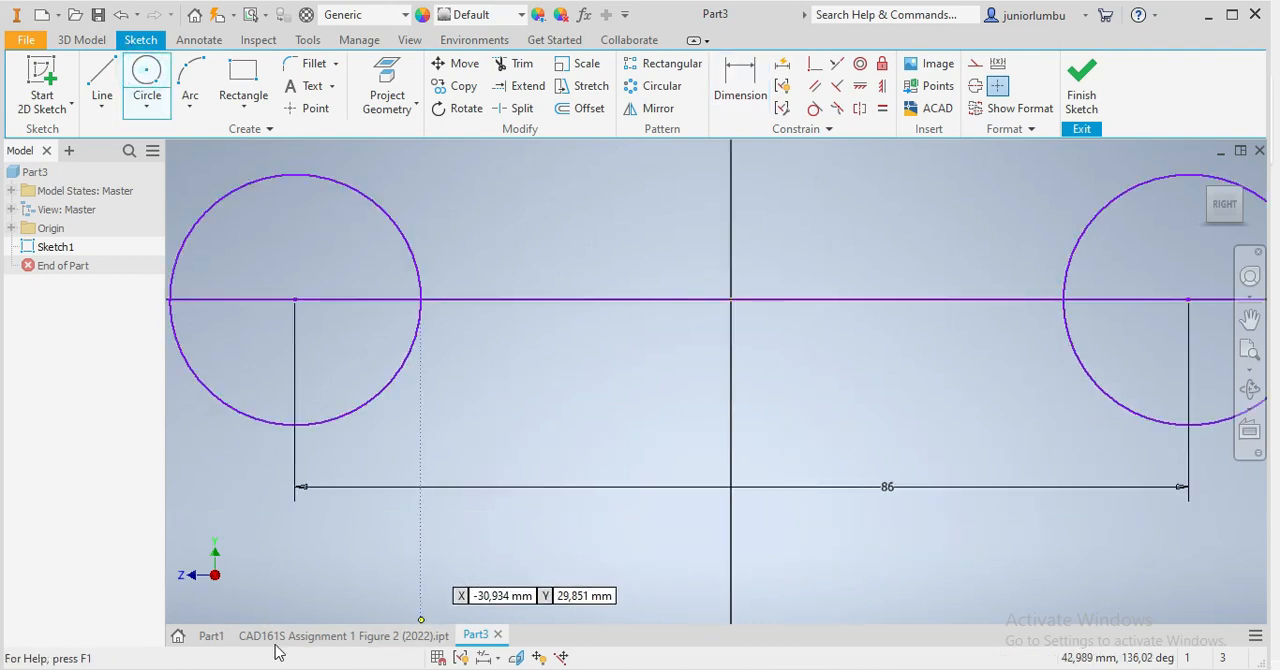
click(280, 636)
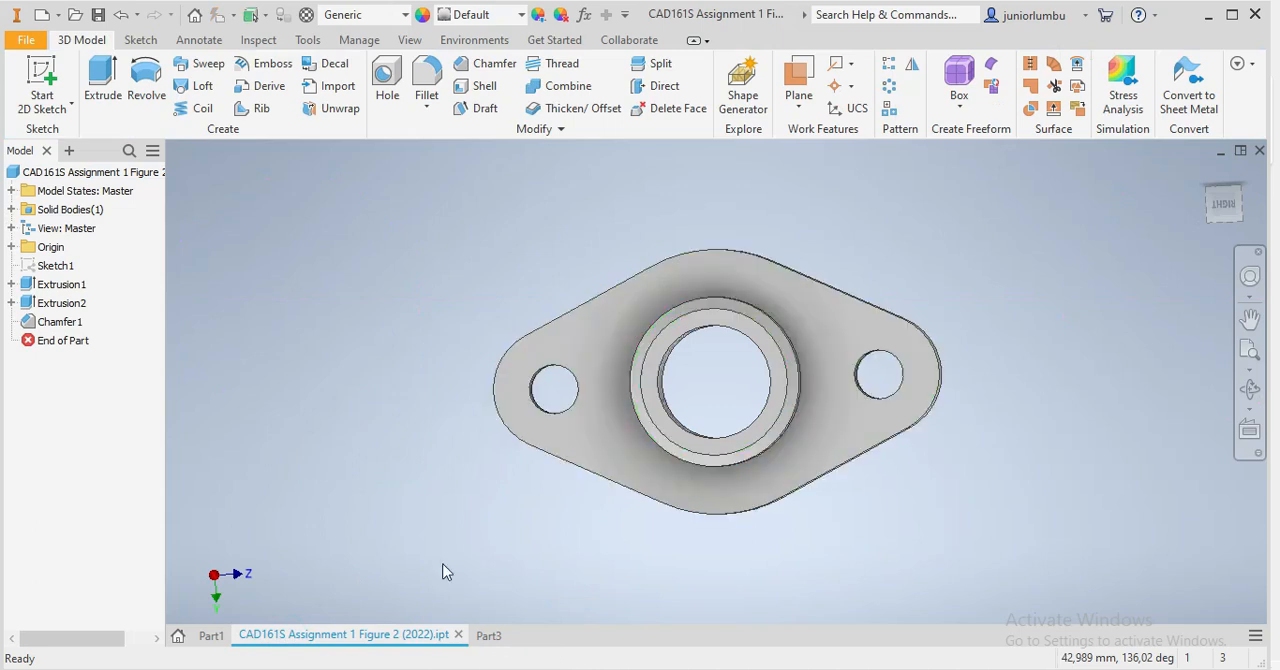
click(489, 636)
click(731, 298)
scroll(682, 274, down, 2)
click(640, 196)
Step: Dimension the central circle's diameter as 70 mm
click(737, 80)
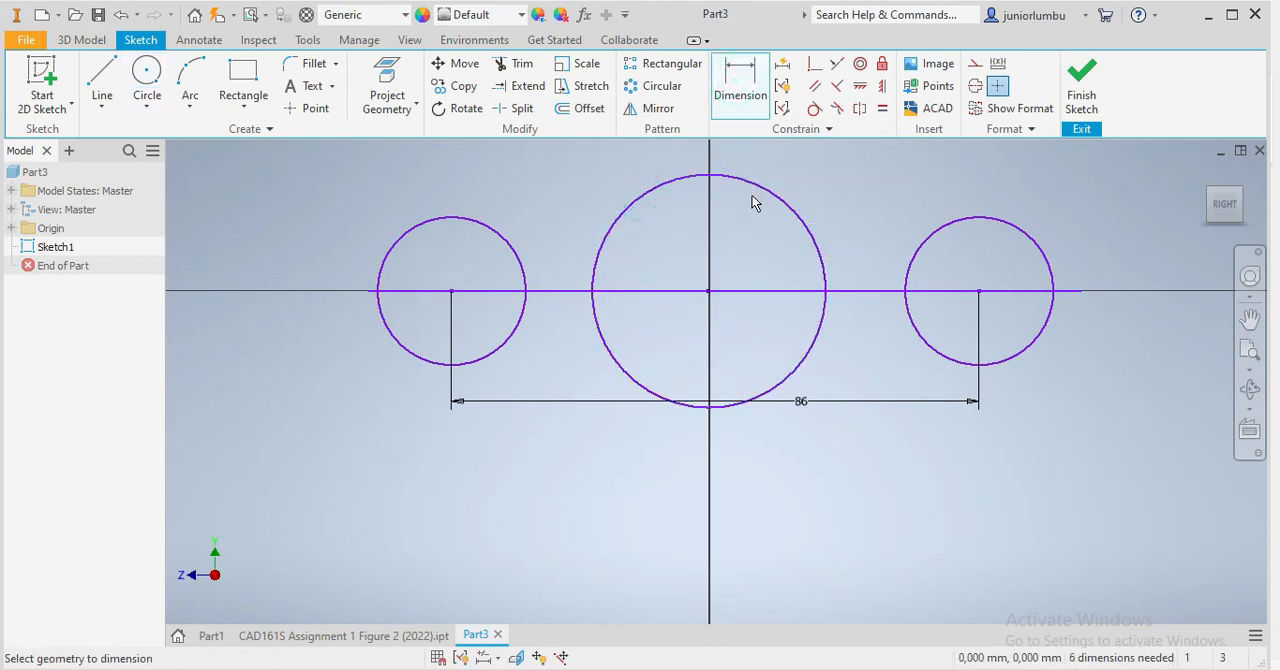
click(755, 193)
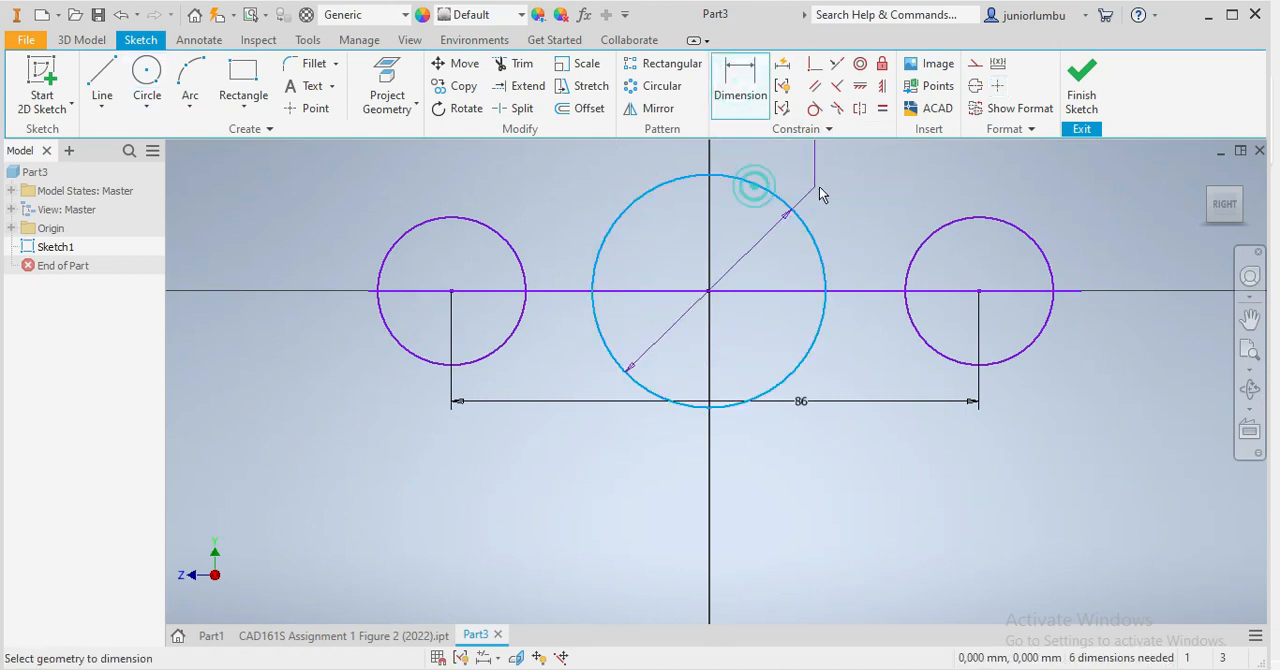
click(845, 423)
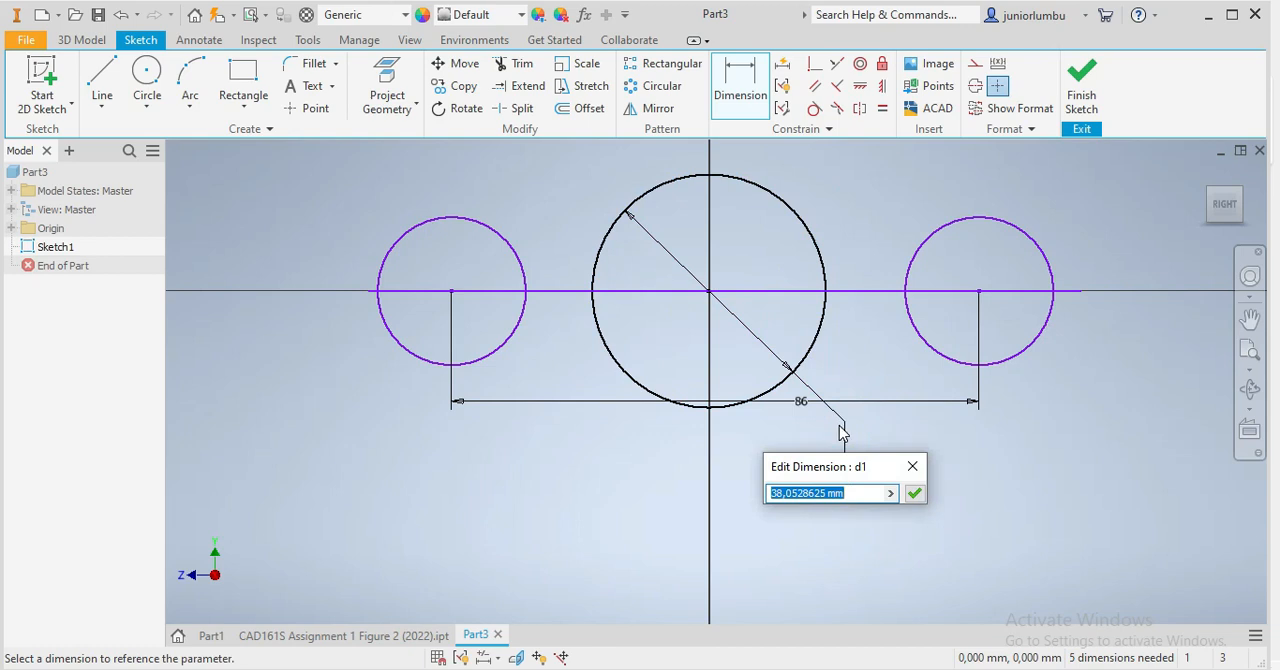
text(70)
key(Return)
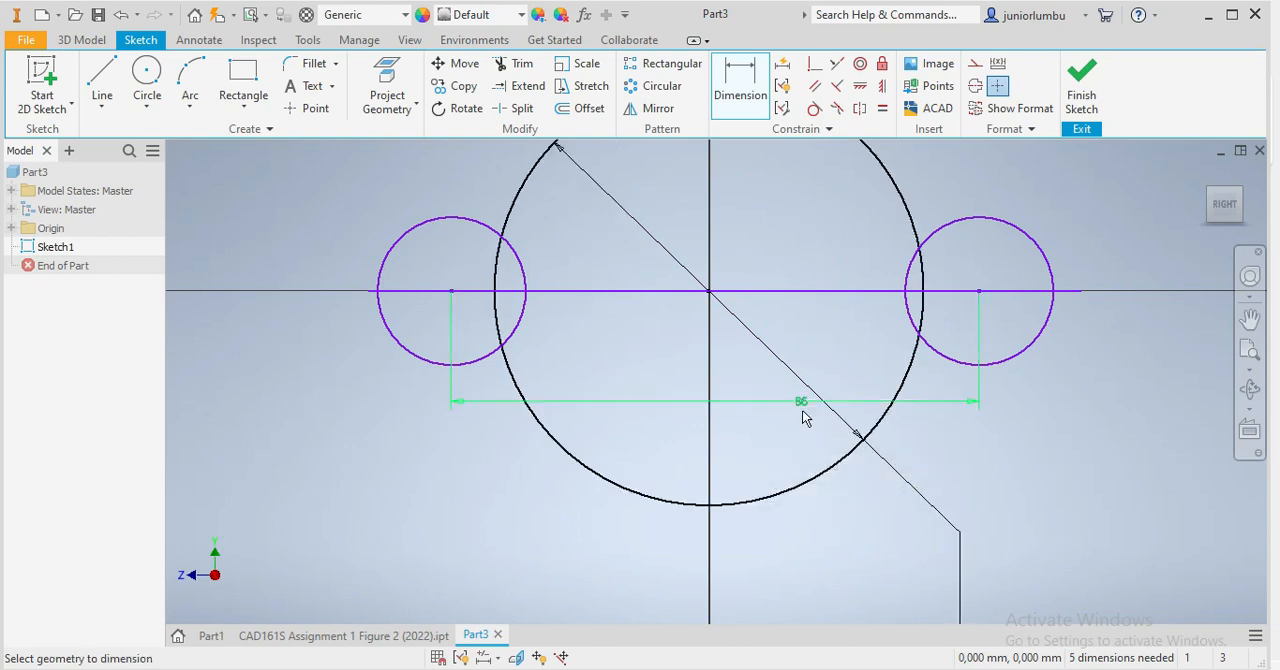
scroll(810, 415, down, 4)
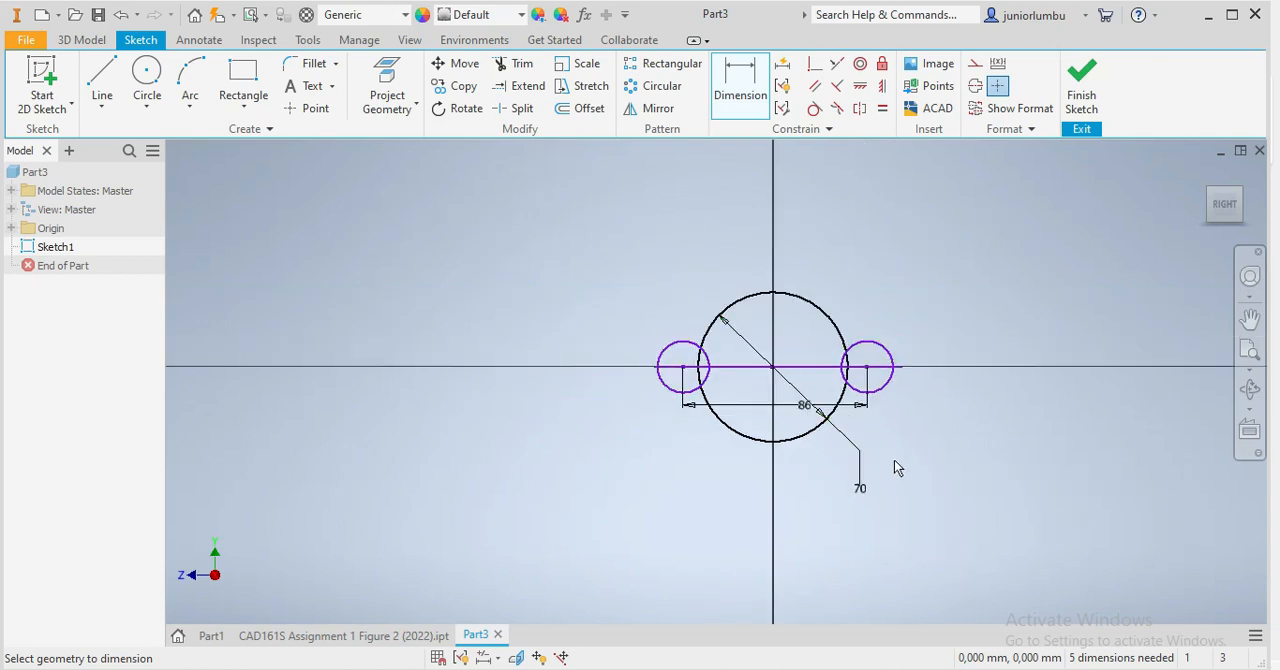
scroll(845, 424, up, 3)
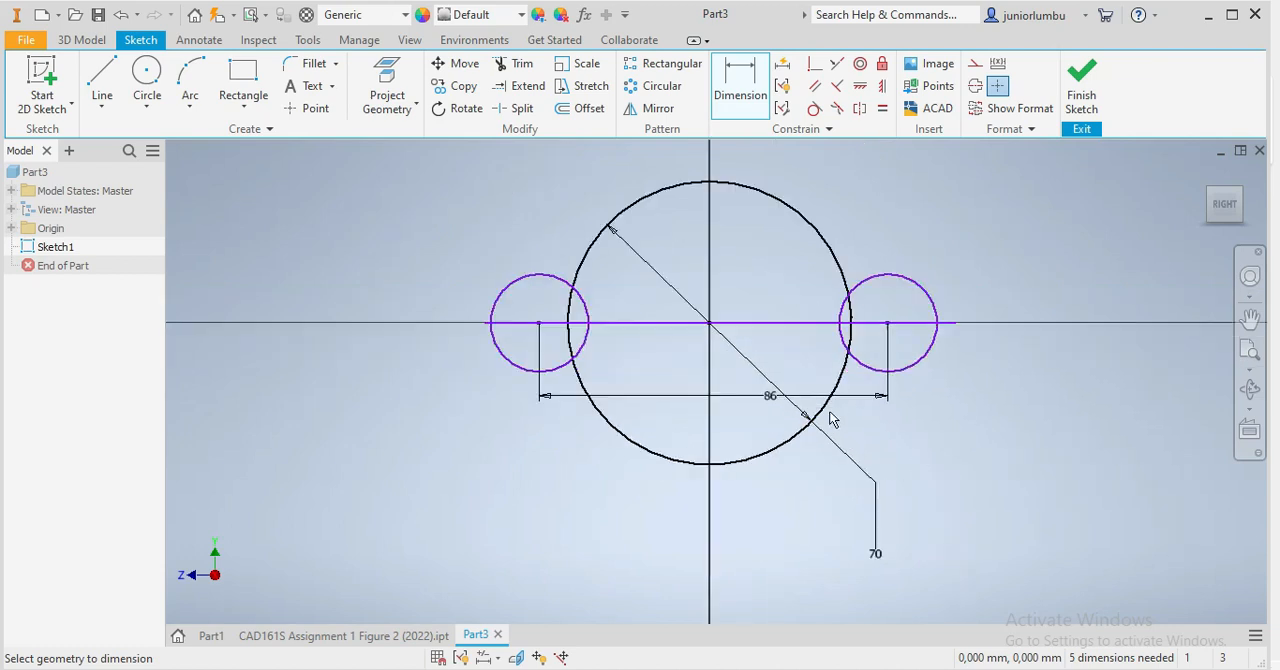
Step: Draw a smaller concentric circle inside each of the two end circles for the bolt holes
click(148, 80)
click(887, 322)
click(906, 303)
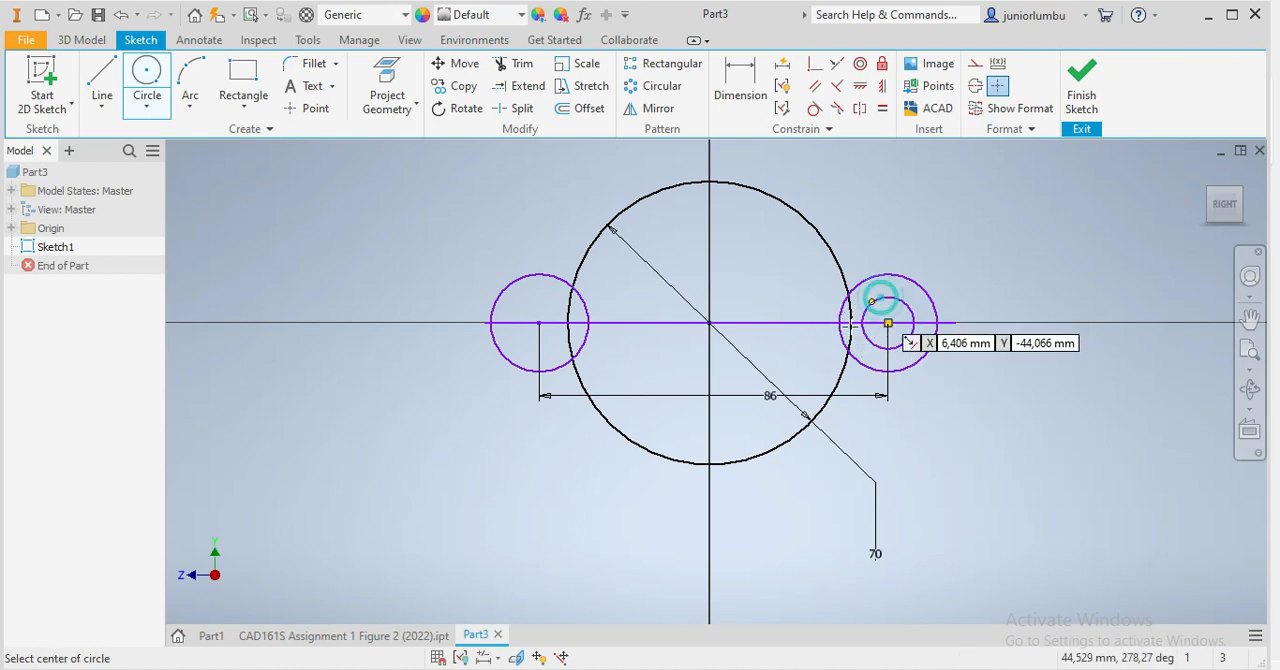
click(539, 322)
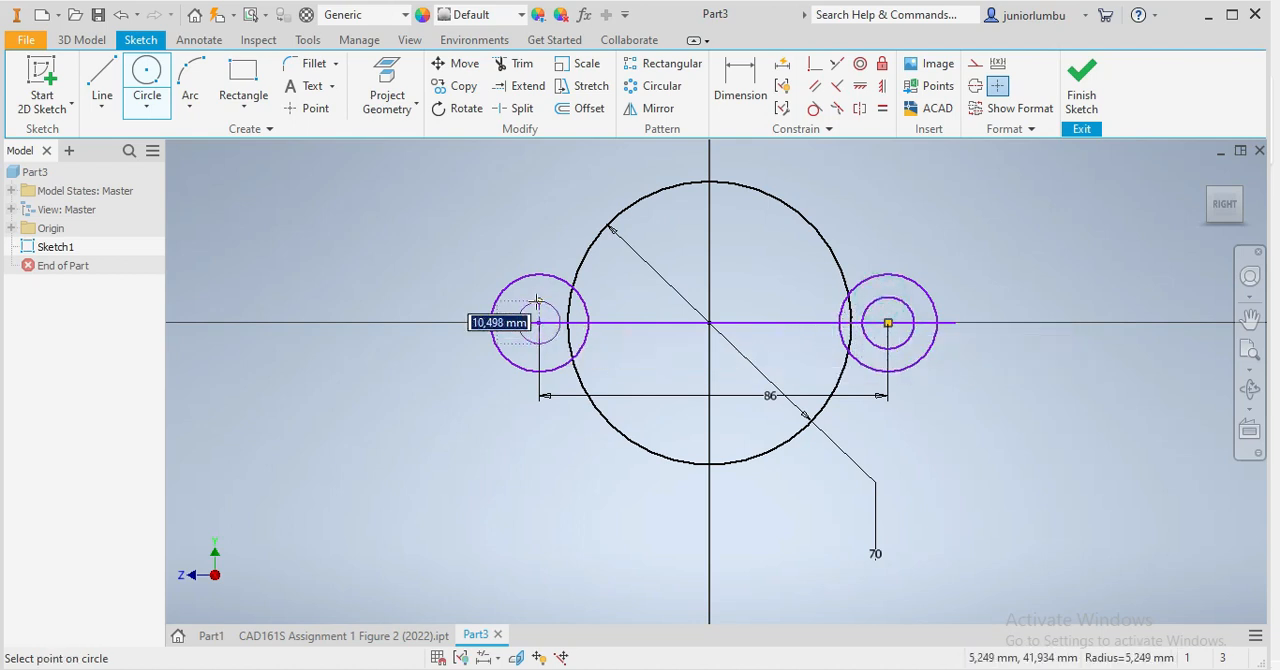
click(553, 299)
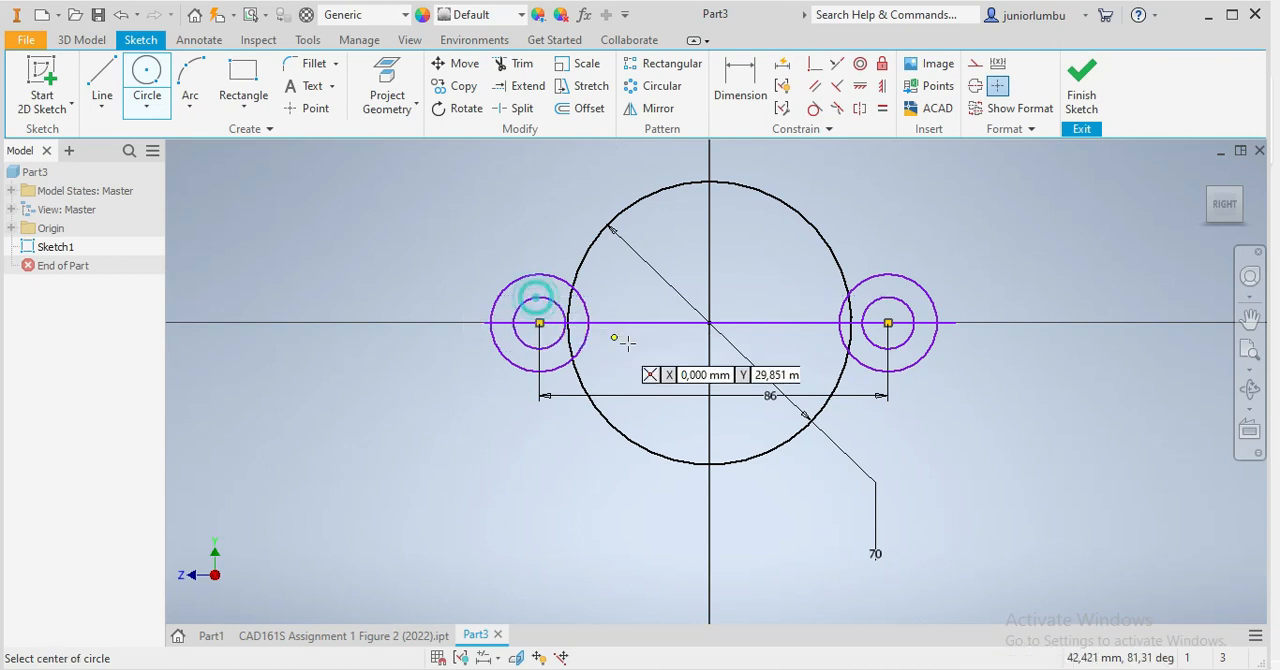
Step: Draw two smaller circles of different sizes inside the 70 mm circle, both centred on the origin
click(709, 323)
click(689, 236)
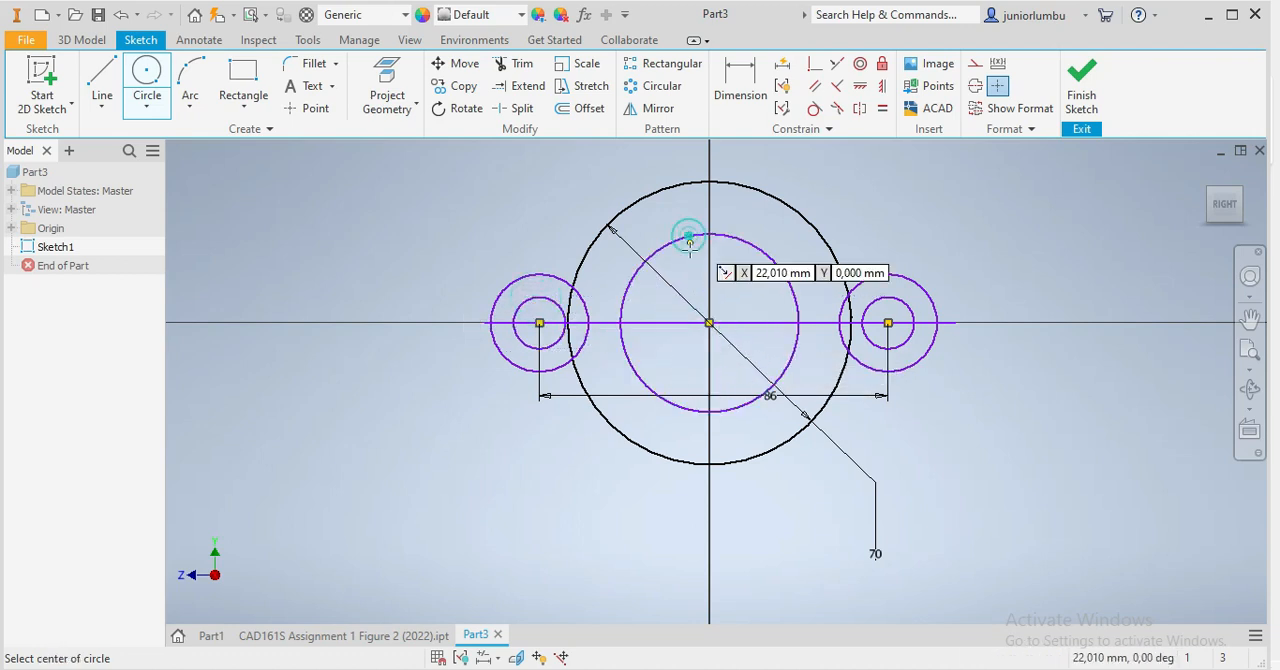
click(709, 323)
click(694, 262)
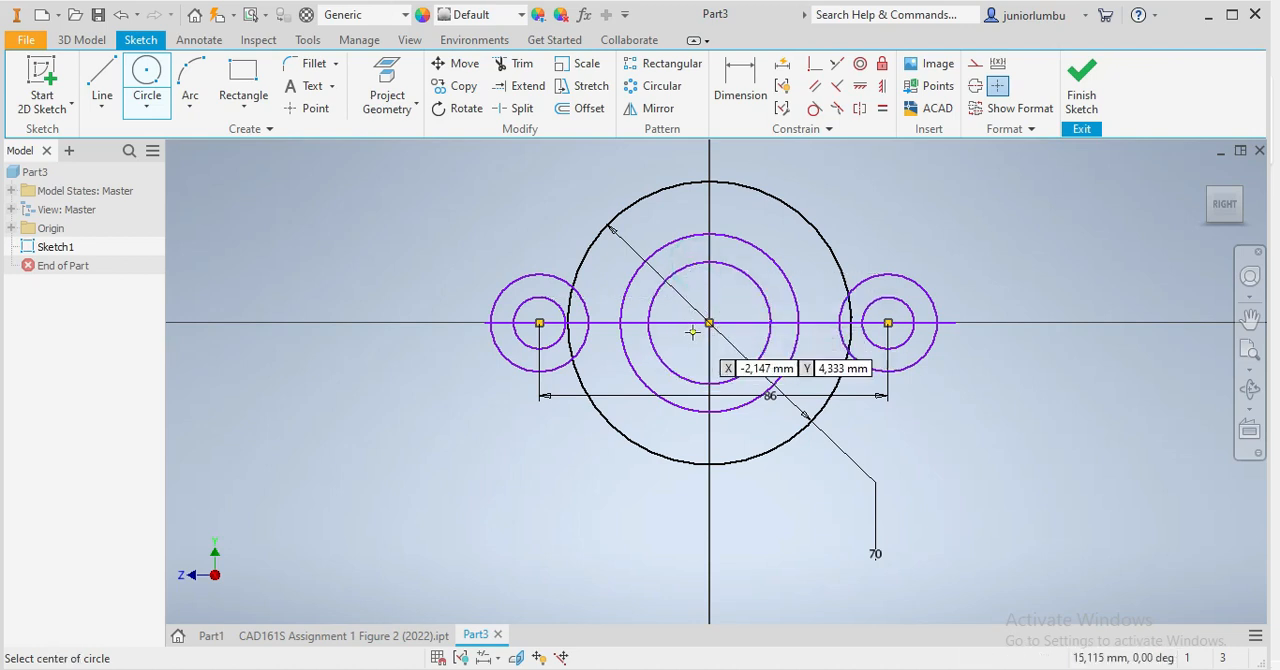
Step: Dimension the left end circle's outer diameter as 32 mm
click(739, 82)
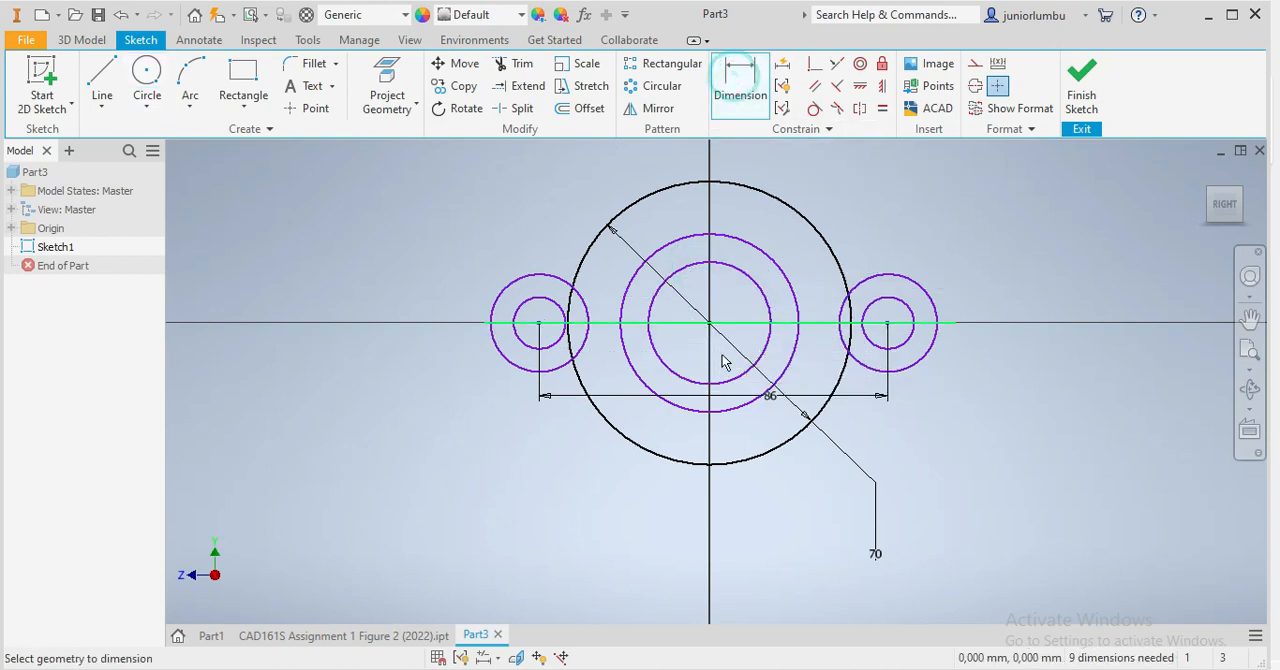
click(520, 289)
click(520, 252)
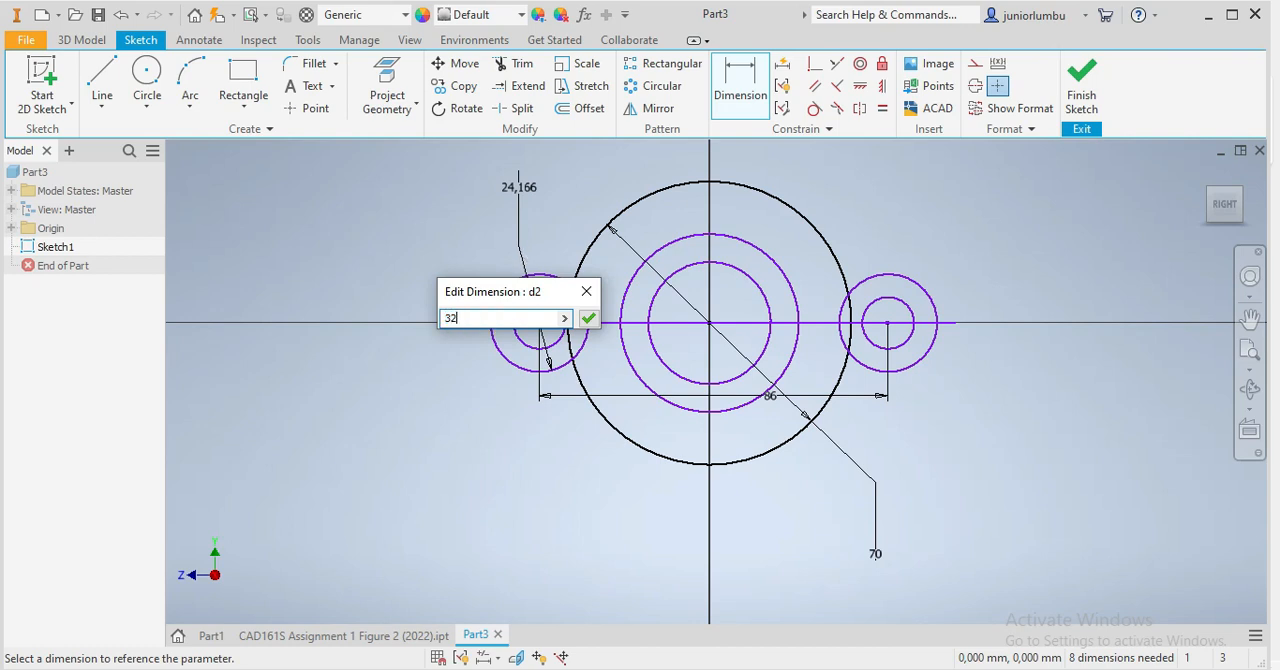
key(Return)
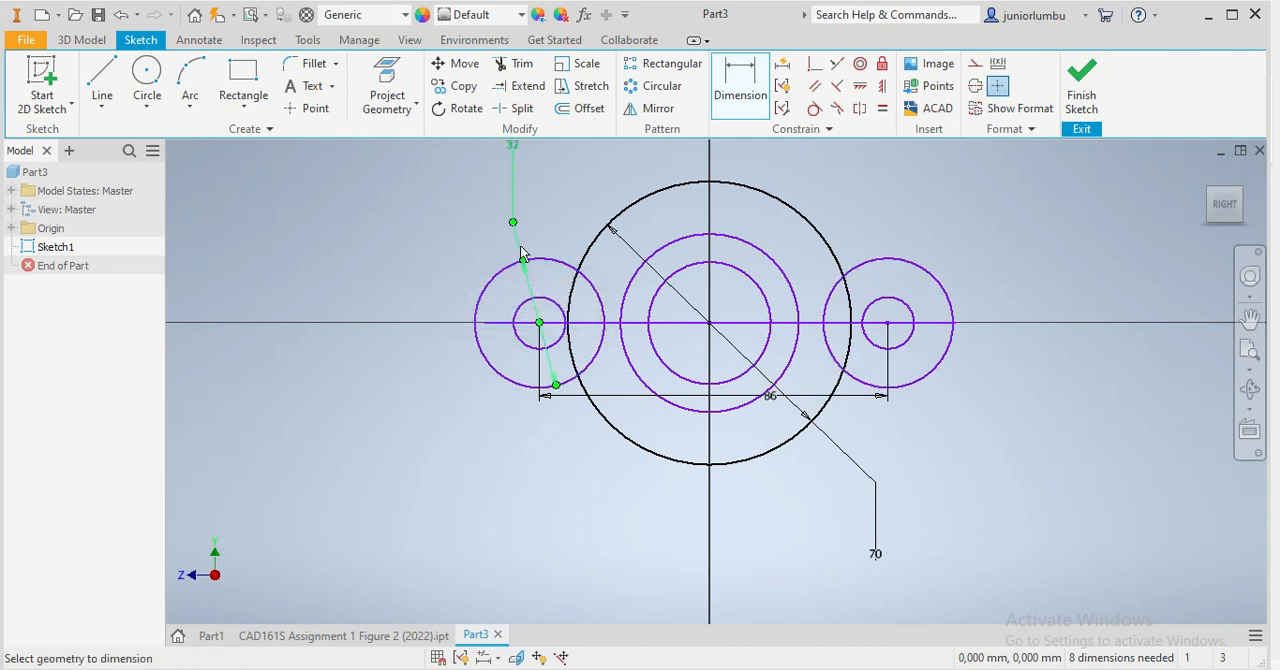
Step: Dimension the right bolt-hole circle's diameter as 13 mm and constrain the left bolt-hole circle equal to it
click(899, 307)
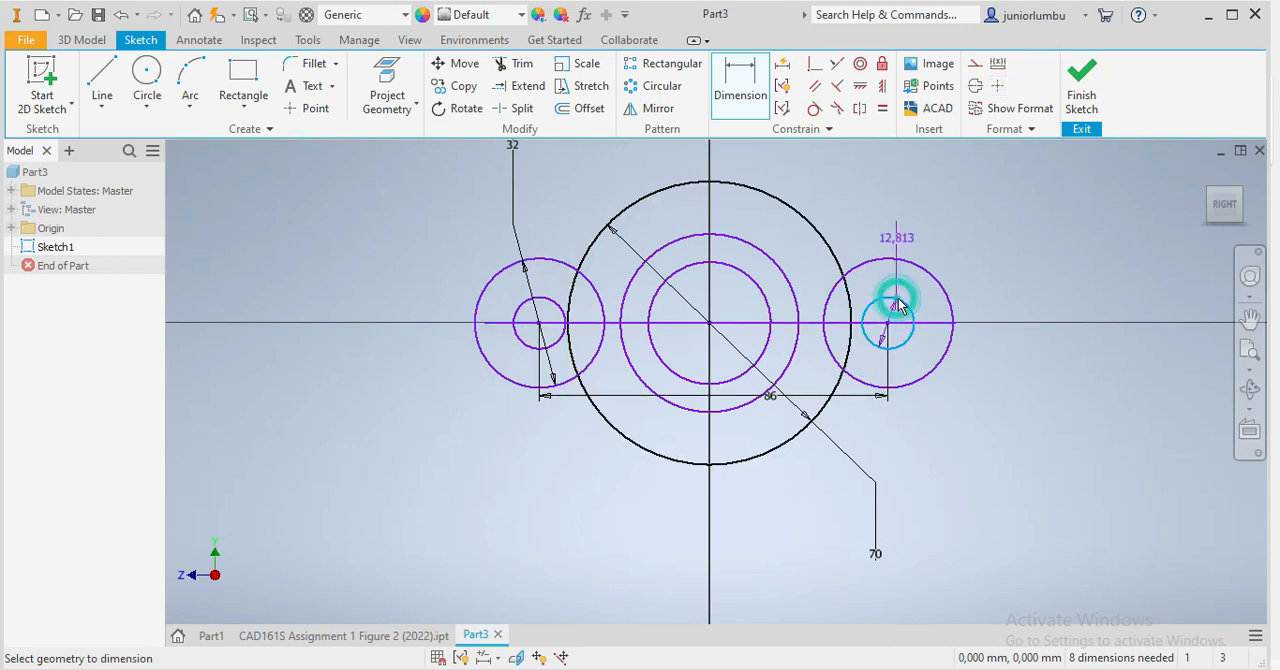
click(980, 298)
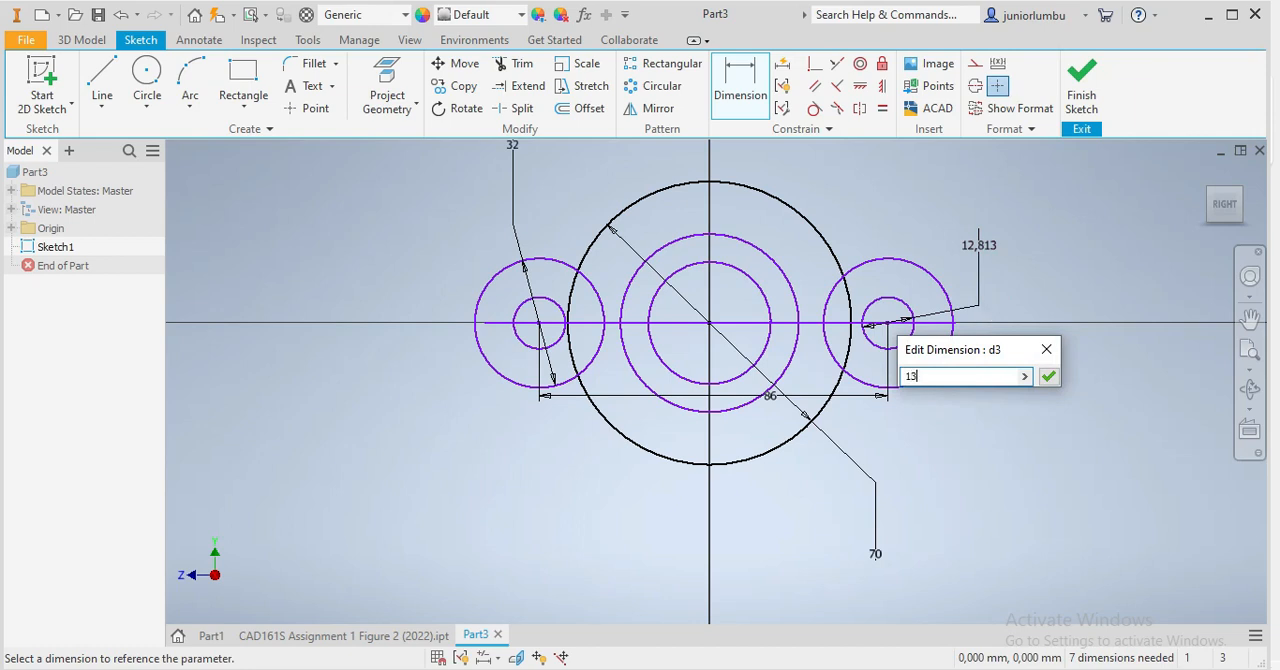
key(Return)
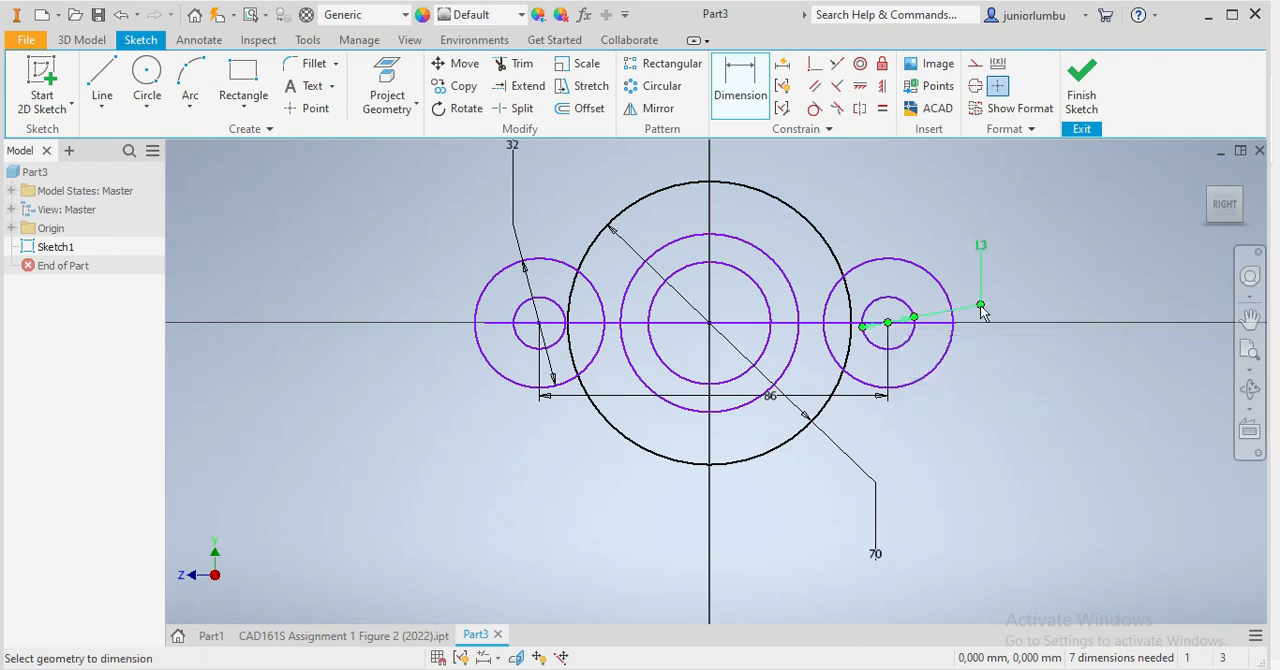
click(877, 113)
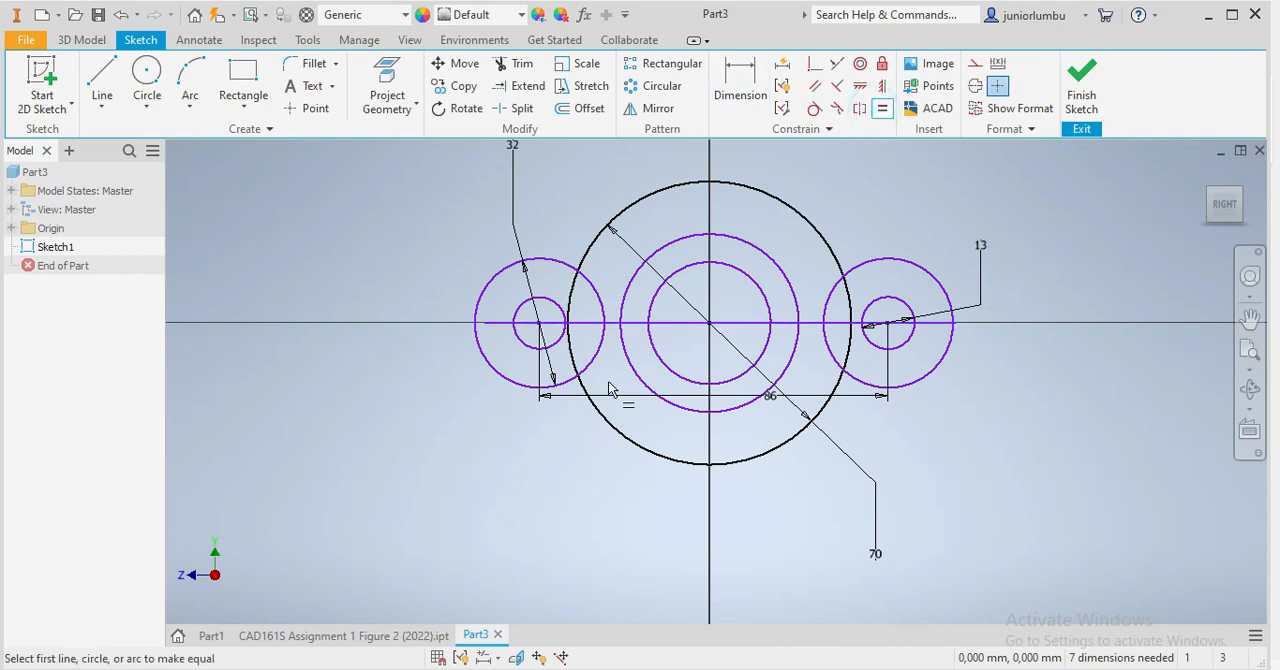
click(565, 346)
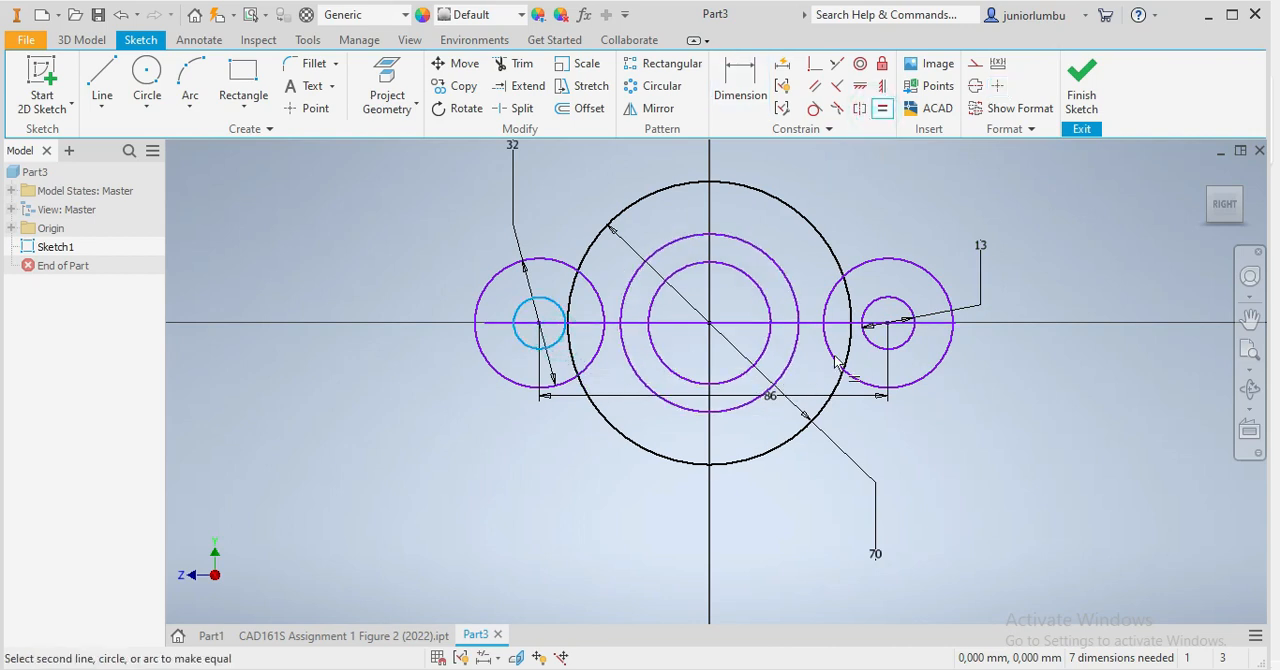
click(880, 350)
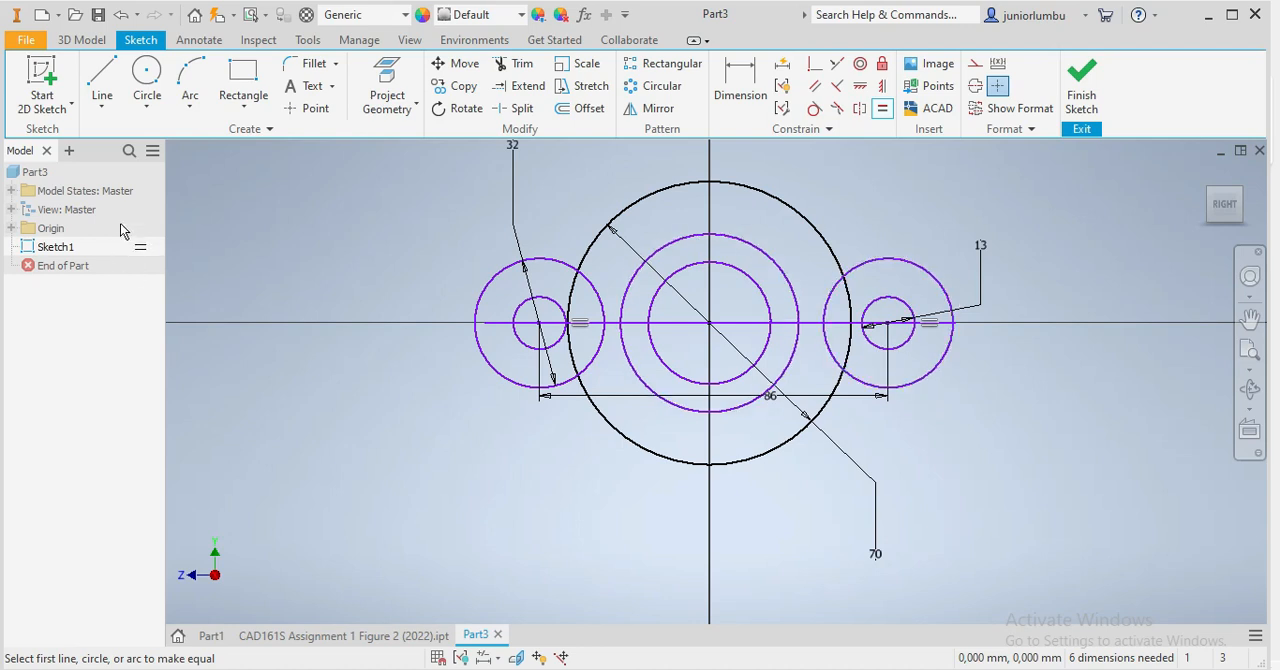
Step: Draw four slanted lines joining the 70 mm circle to the outer end circles, one above and one below on each side
click(104, 84)
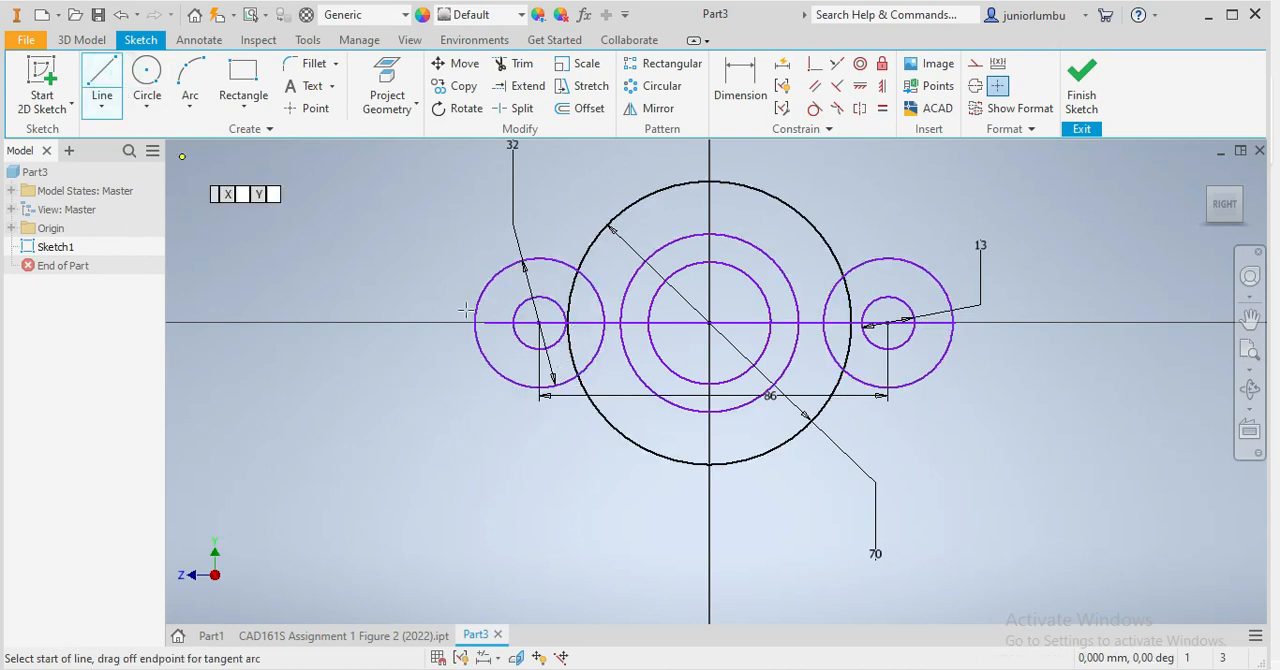
click(522, 263)
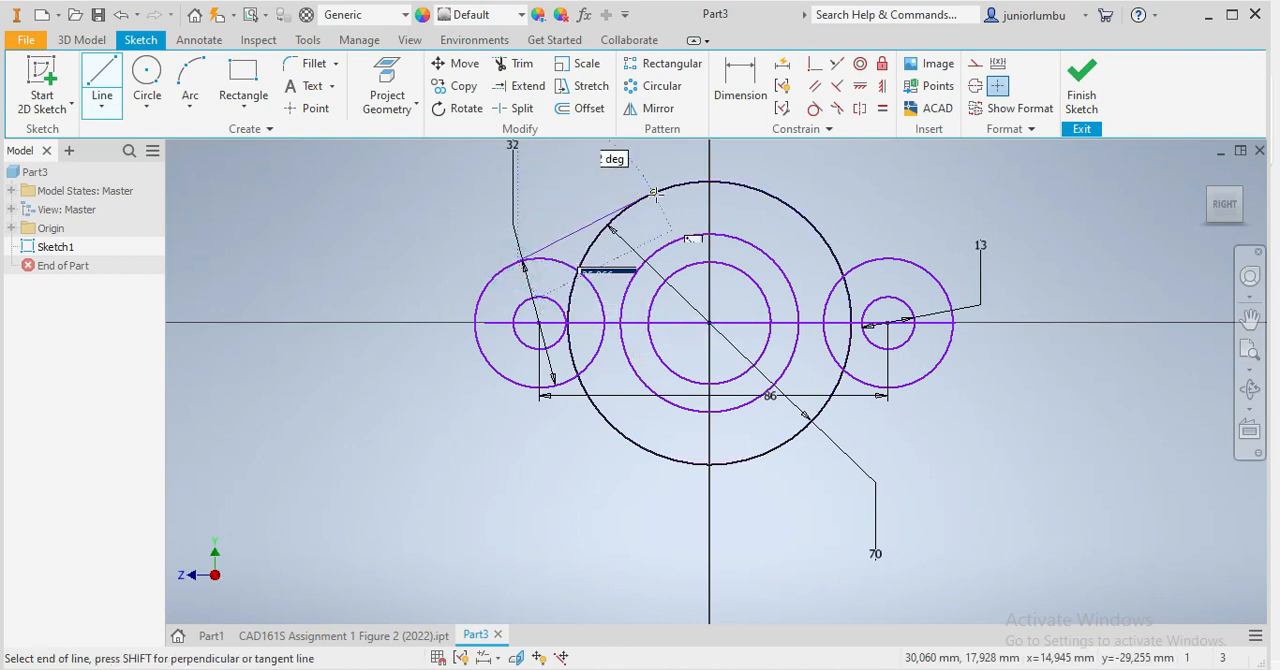
double_click(661, 188)
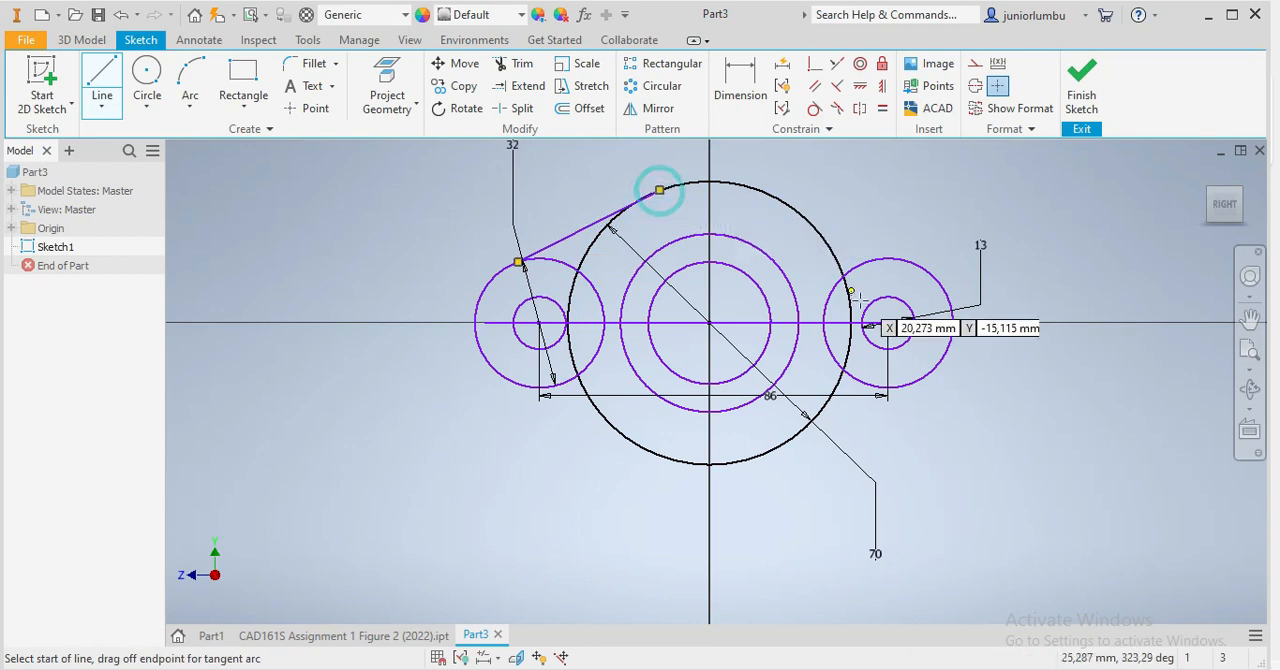
click(910, 261)
double_click(761, 189)
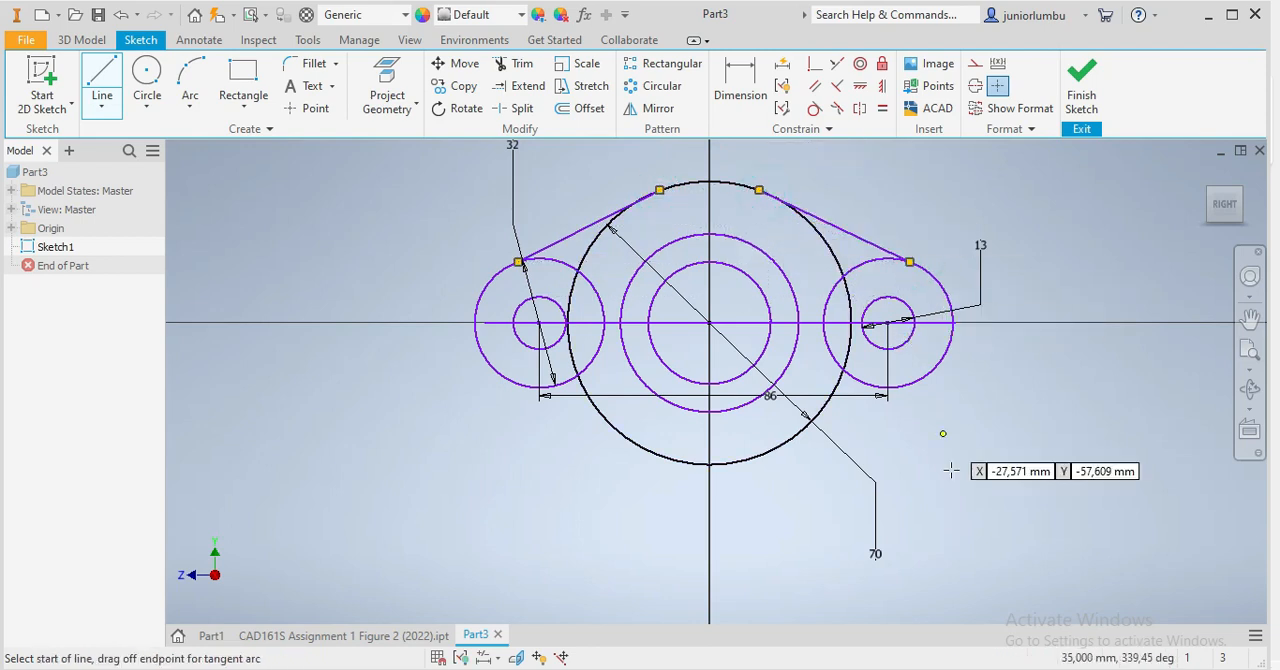
click(771, 452)
double_click(901, 388)
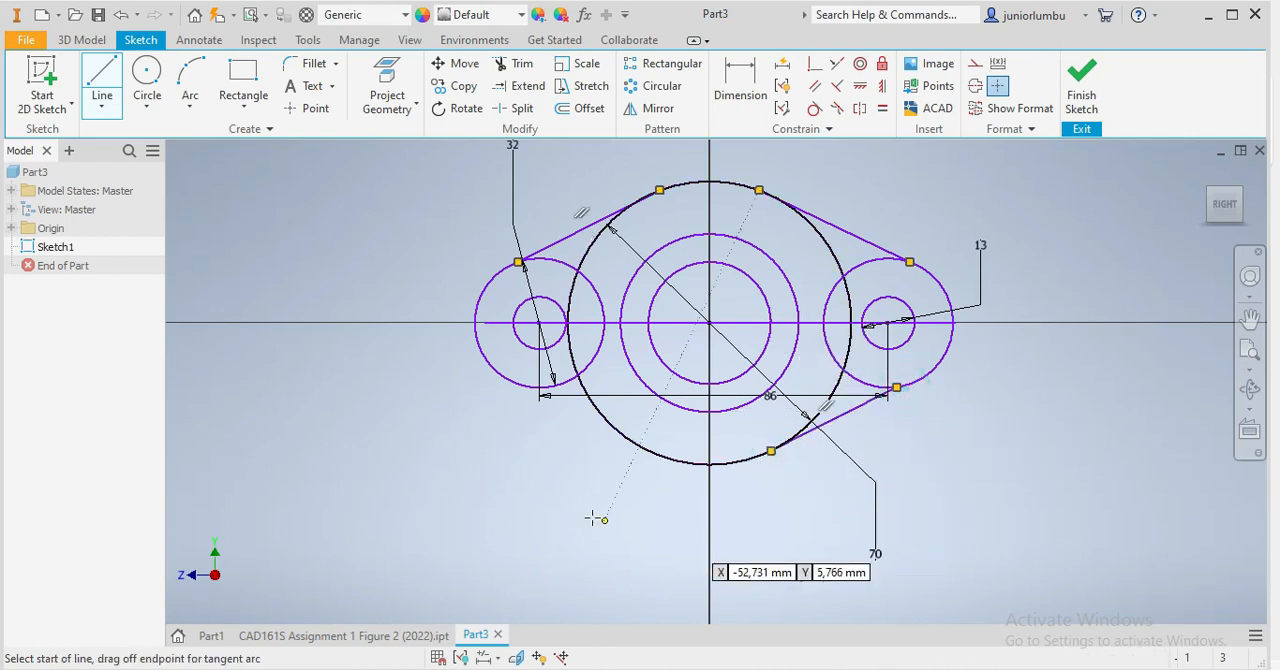
click(535, 388)
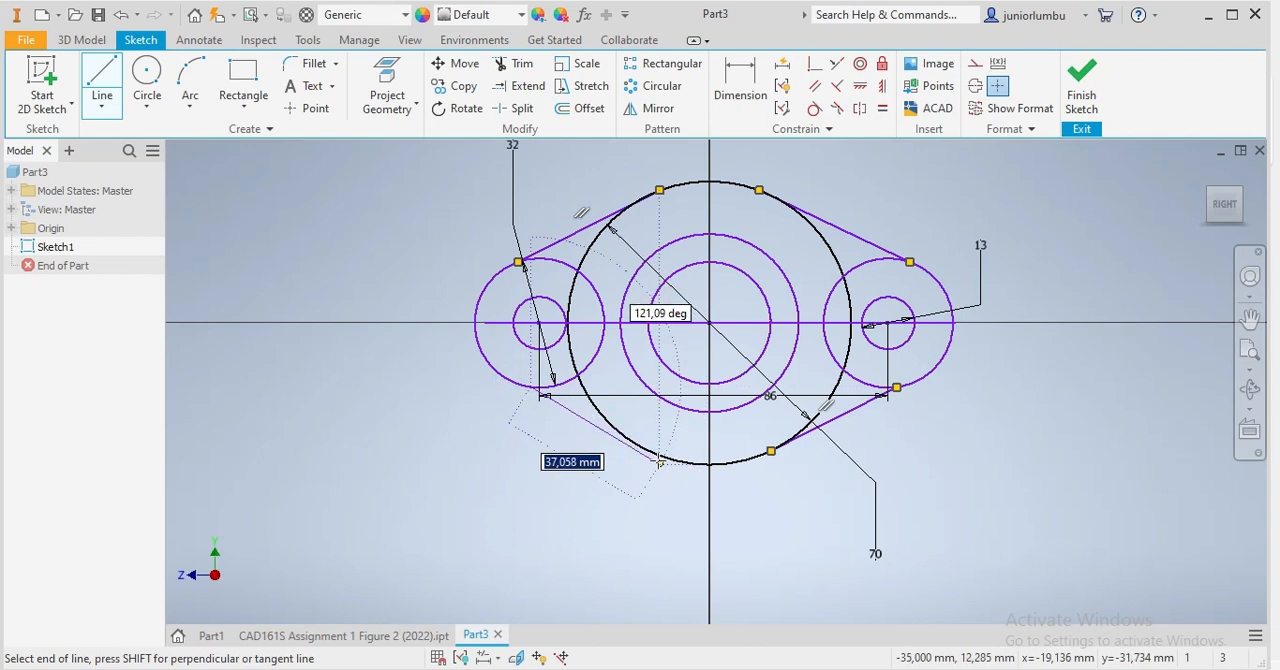
double_click(659, 457)
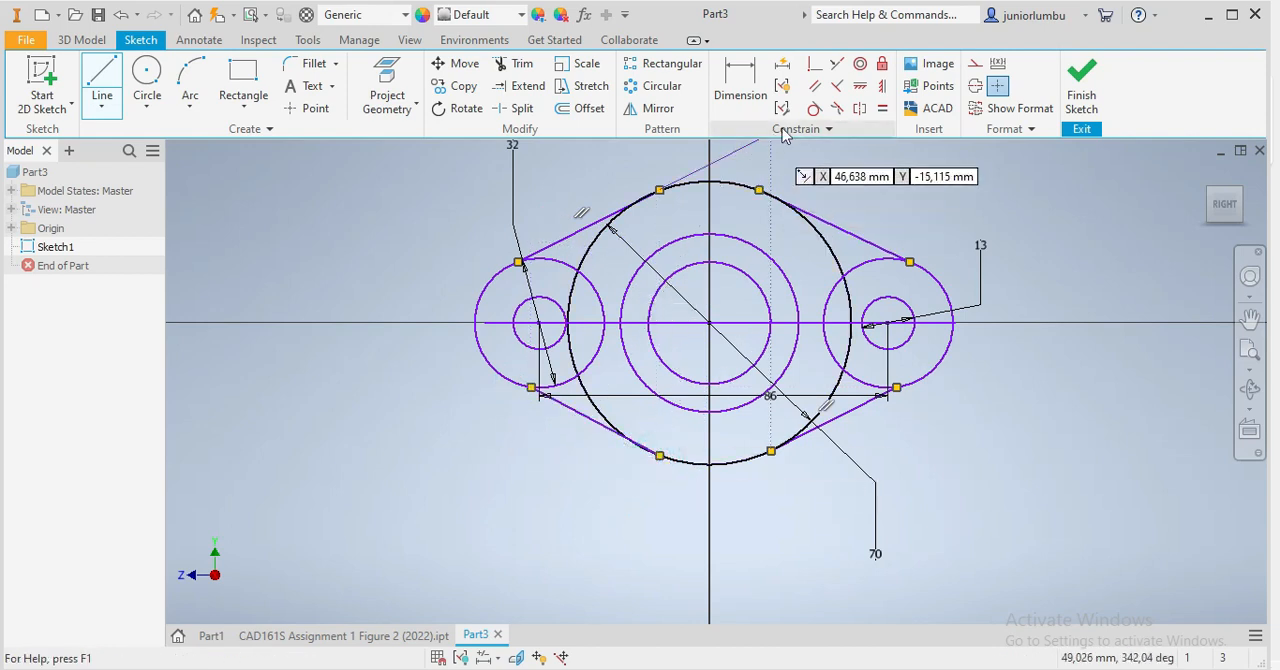
Step: Make both upper slanted lines tangent to the 70 mm circle and to their outer end circles
click(814, 108)
click(566, 244)
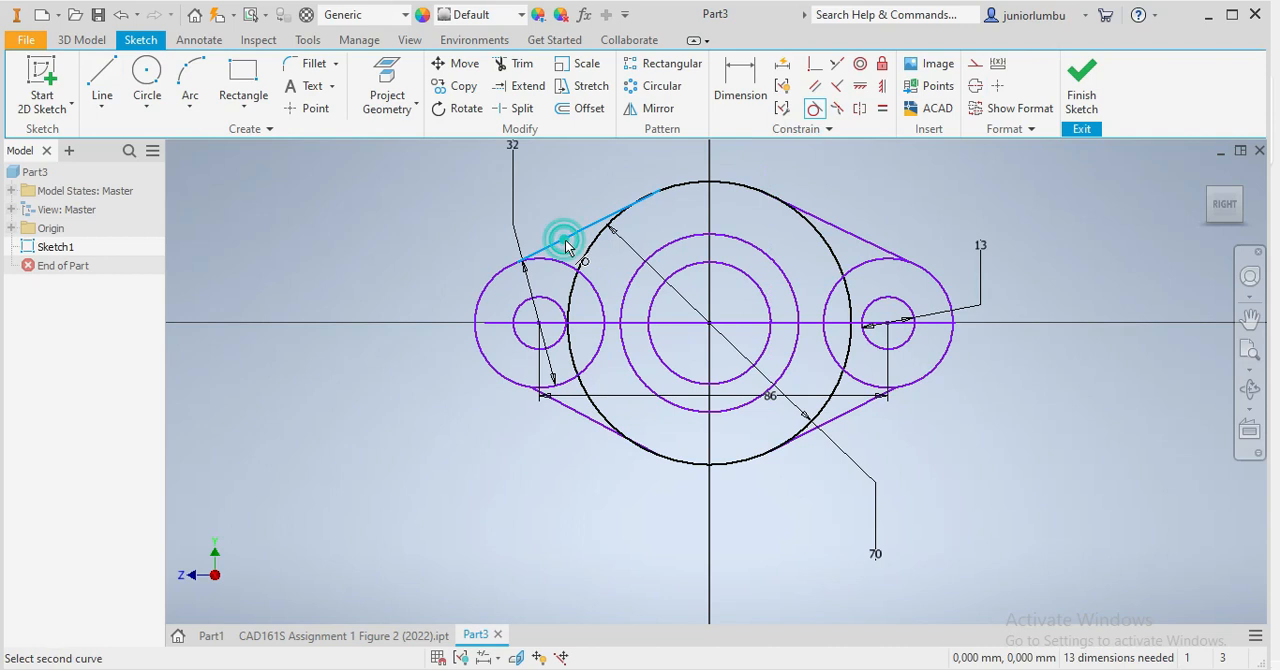
click(549, 264)
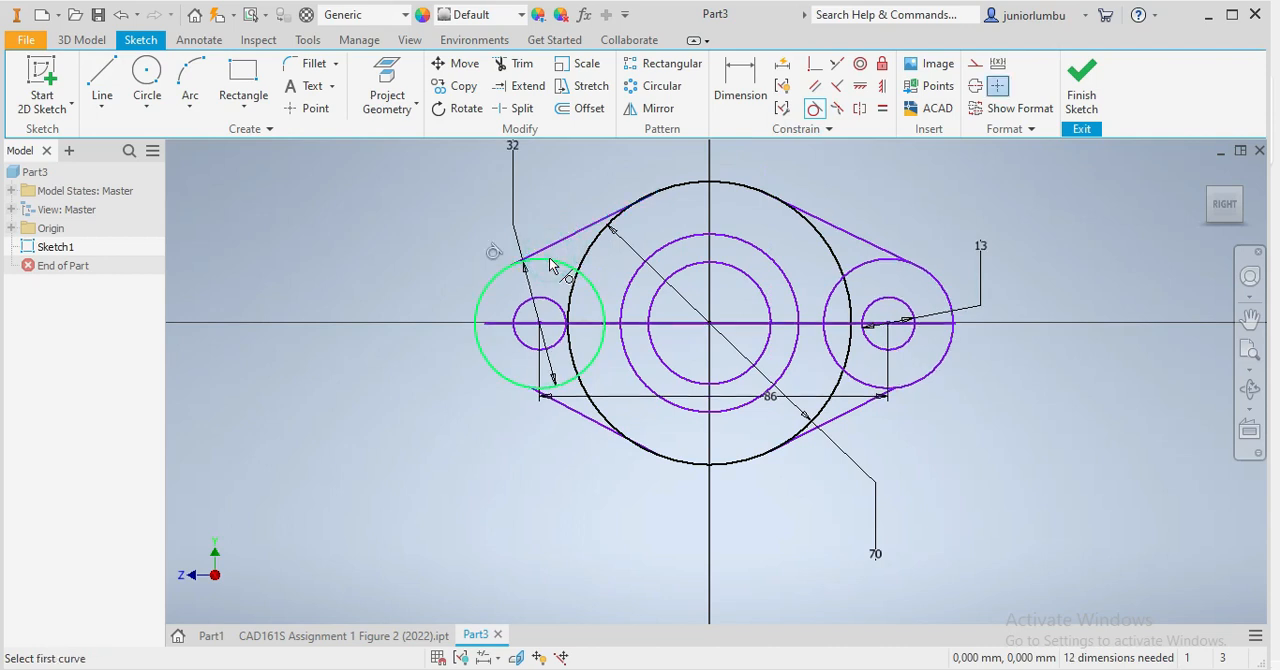
click(596, 232)
click(603, 234)
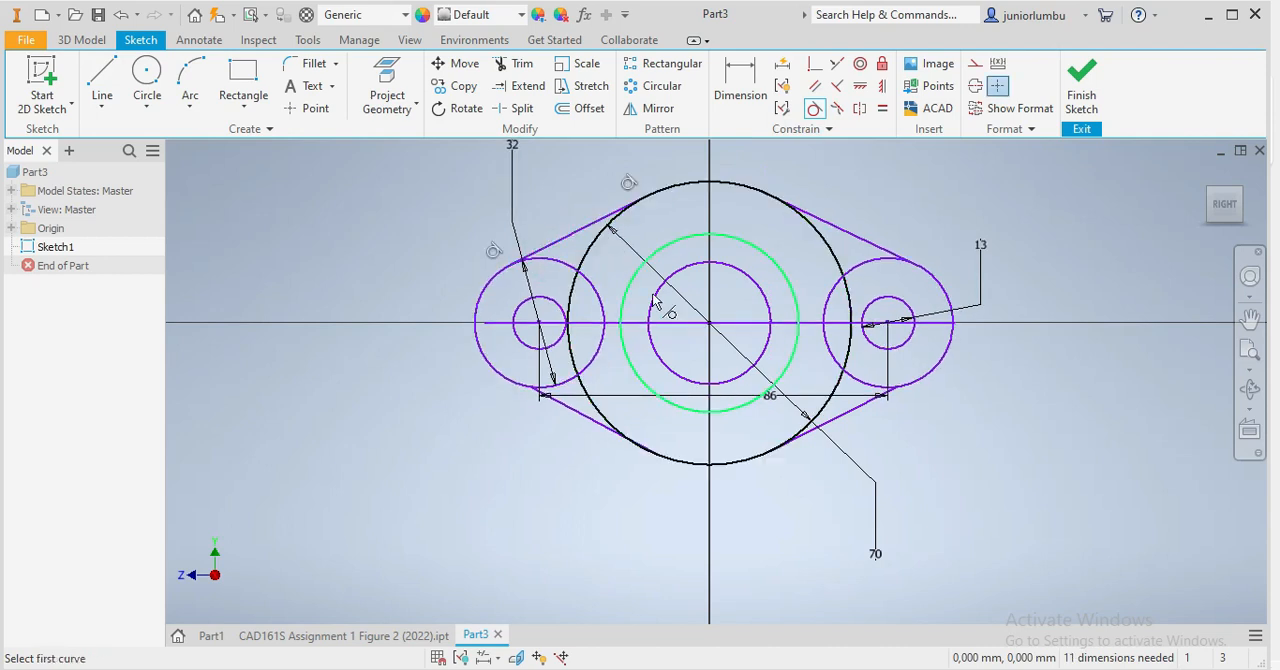
click(836, 245)
click(853, 240)
click(872, 262)
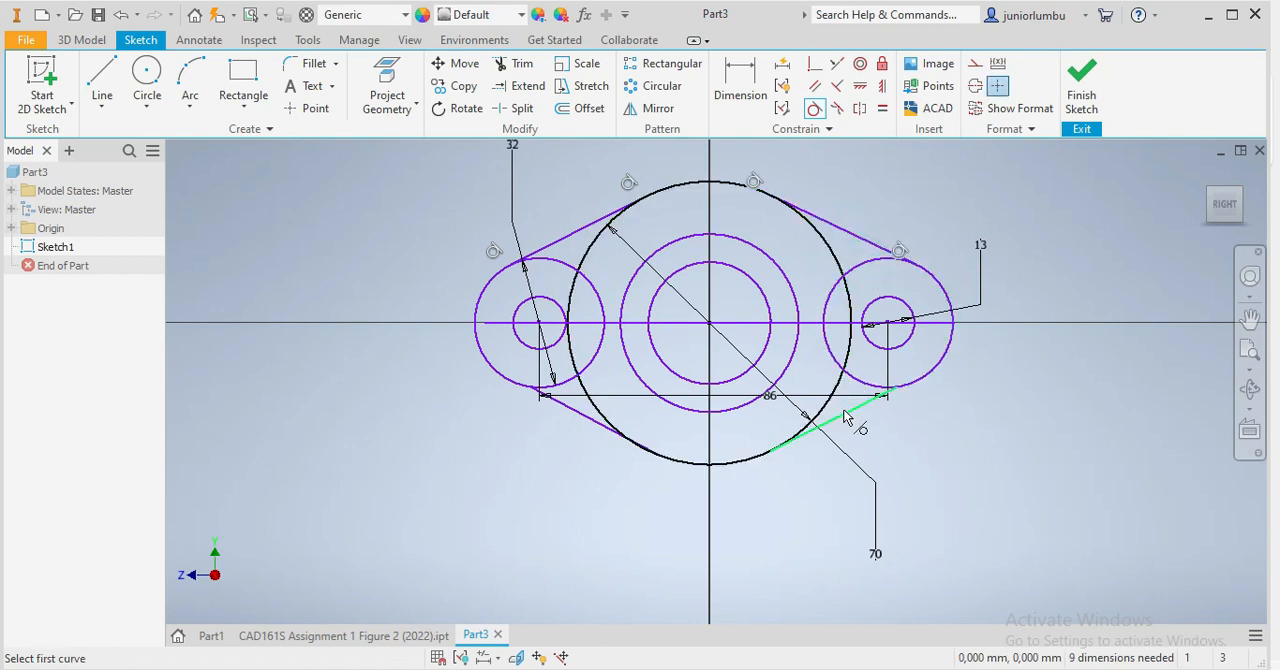
Step: Make both lower slanted lines tangent to the 70 mm circle and to their outer end circles
click(817, 428)
scroll(880, 397, down, 6)
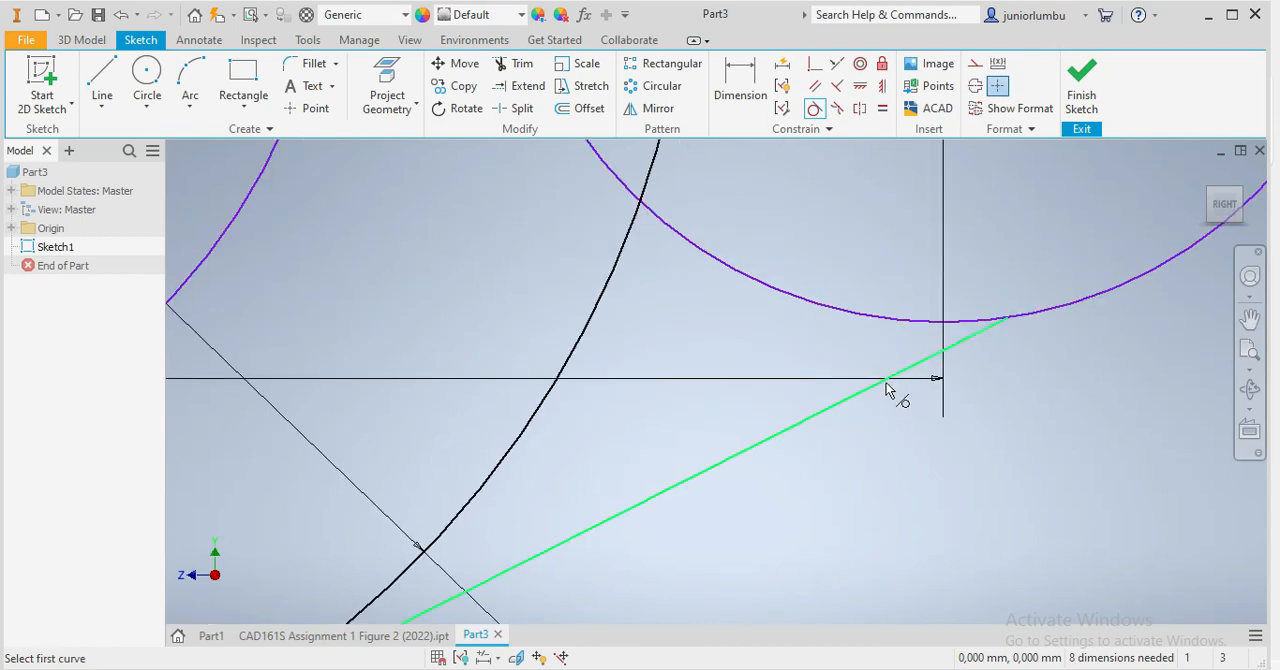
click(891, 376)
click(893, 324)
scroll(748, 447, up, 5)
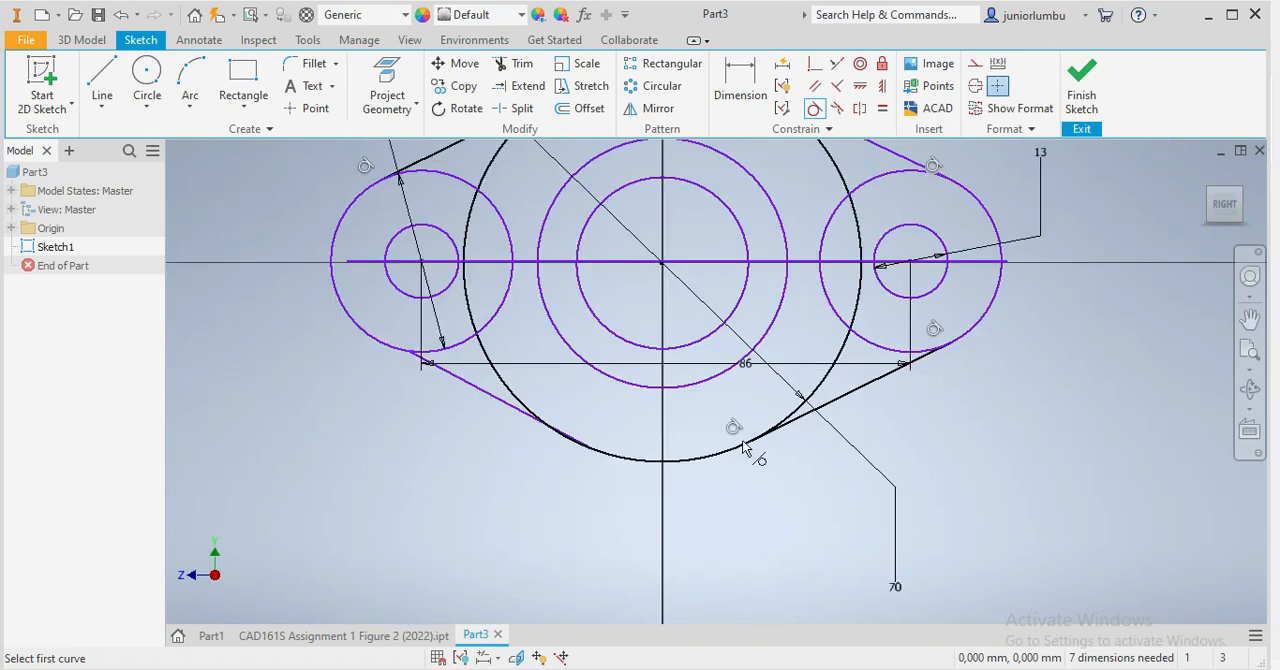
click(434, 352)
scroll(390, 350, down, 5)
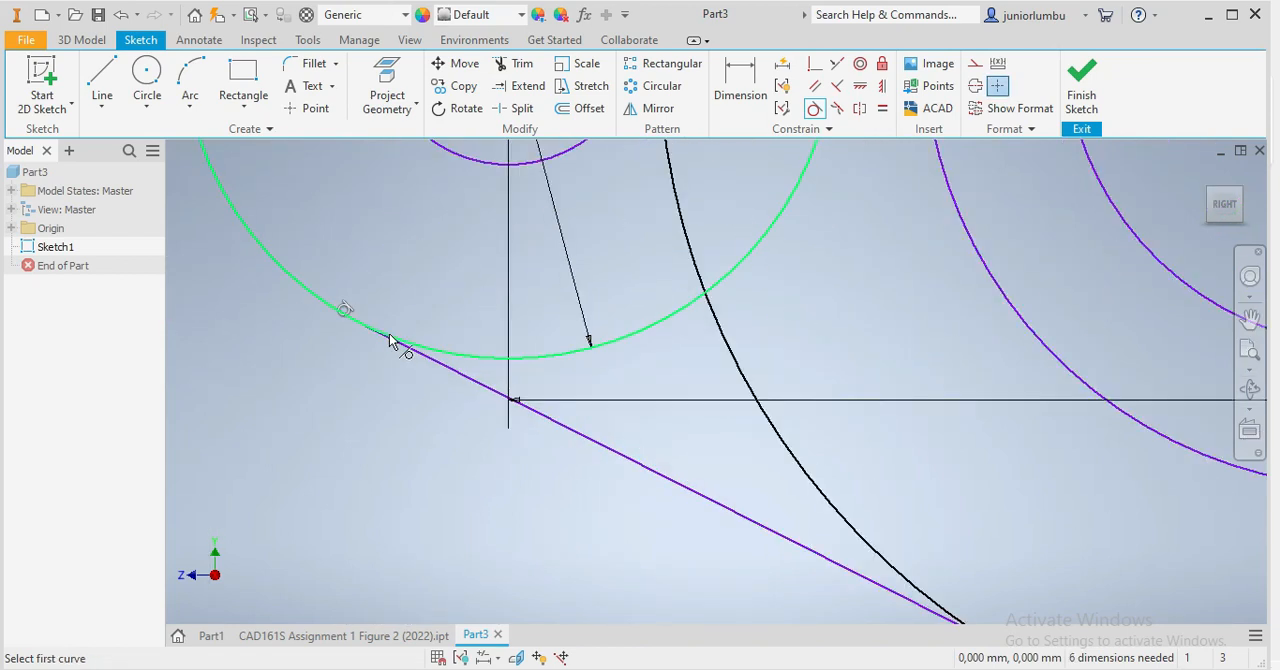
click(757, 518)
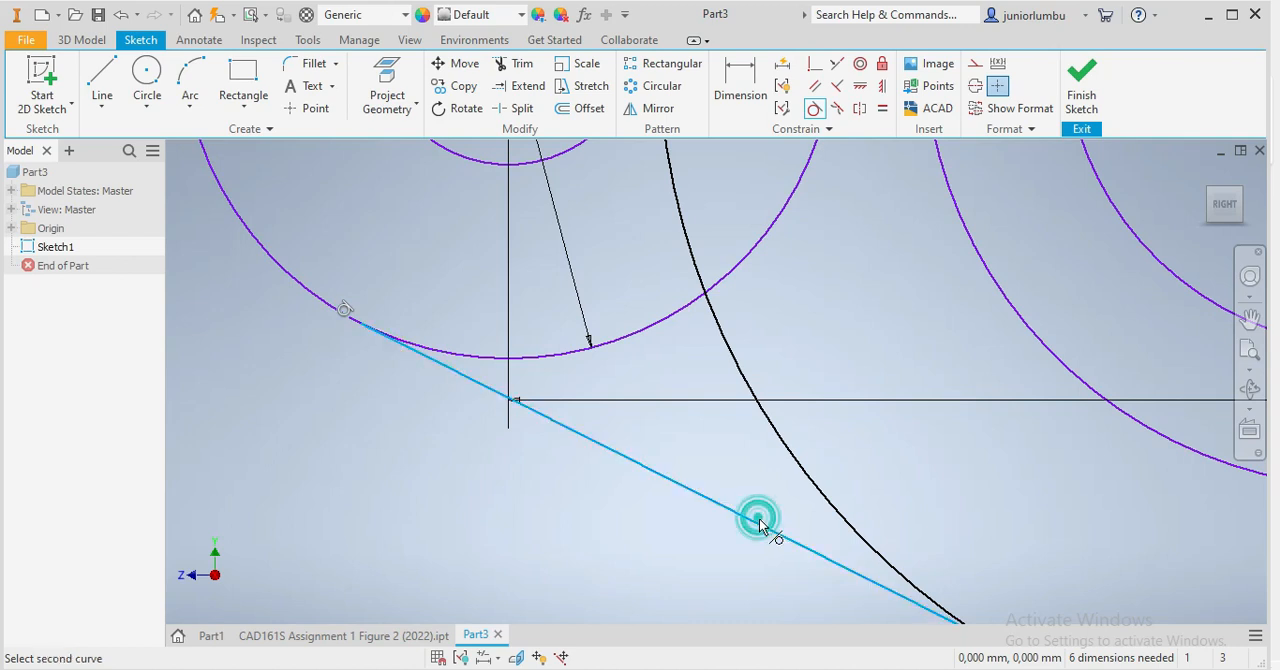
click(826, 504)
scroll(800, 515, up, 5)
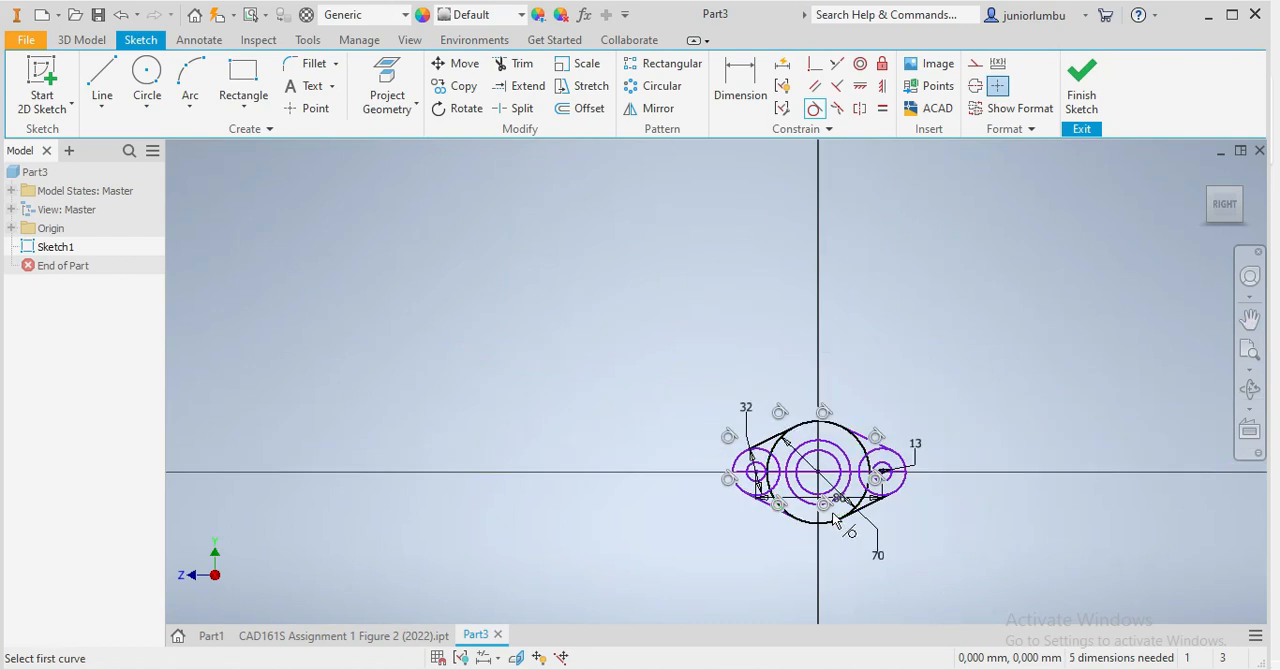
scroll(833, 516, down, 5)
scroll(872, 600, up, 2)
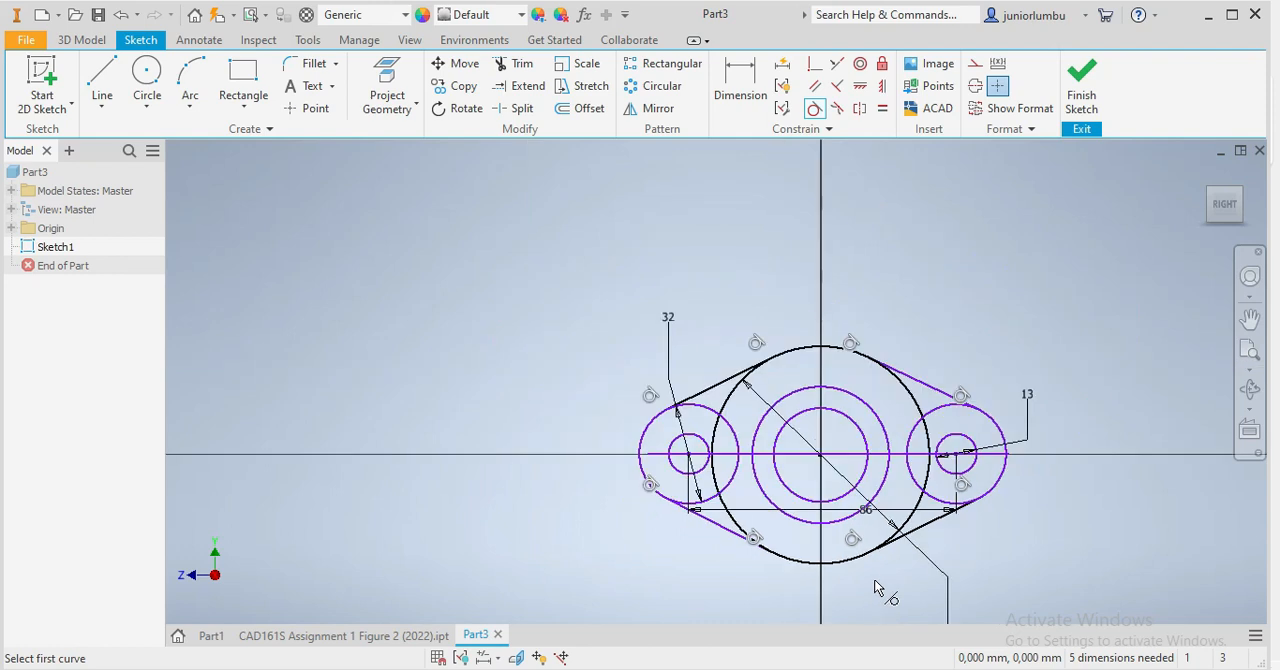
key(Escape)
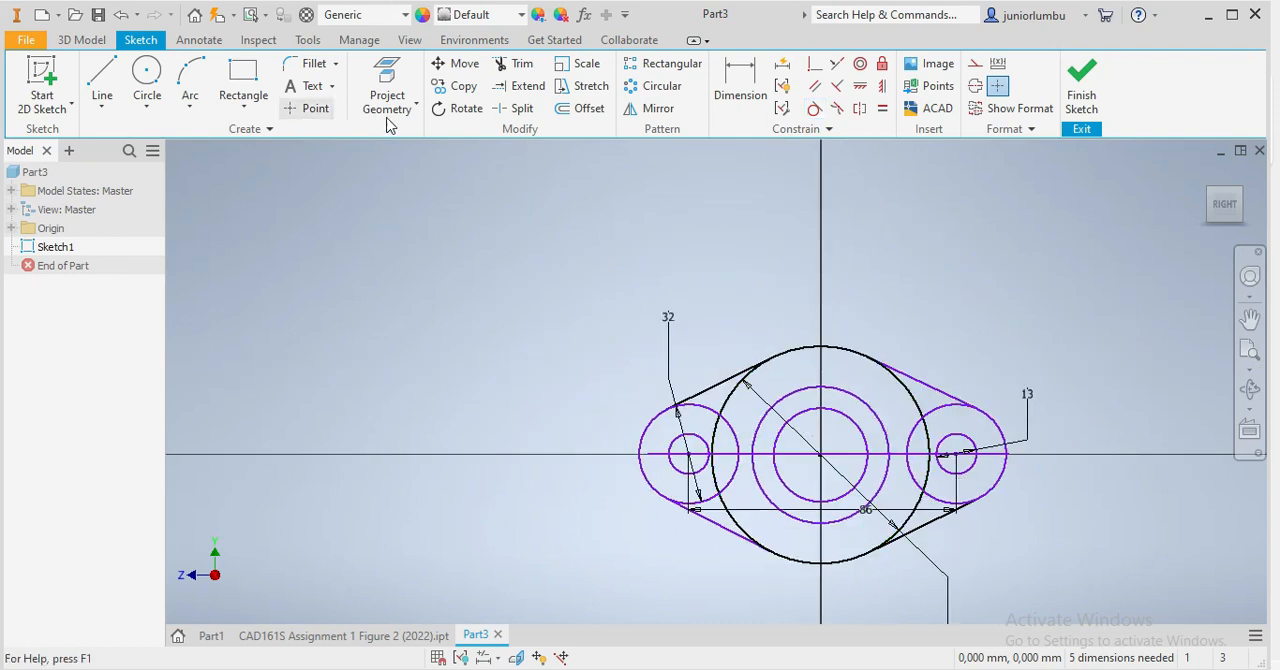
Step: Trim away the 70 mm circle's left and right arcs between the slanted lines, keeping only its upper and lower outline arcs
click(522, 64)
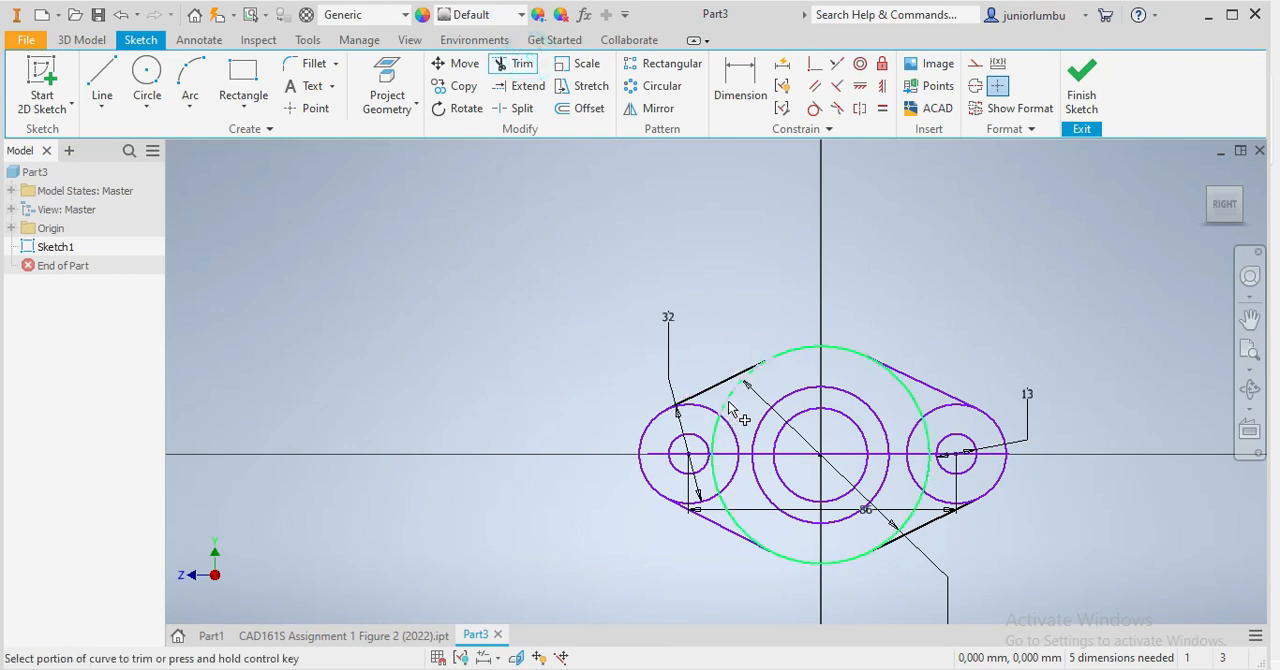
click(730, 404)
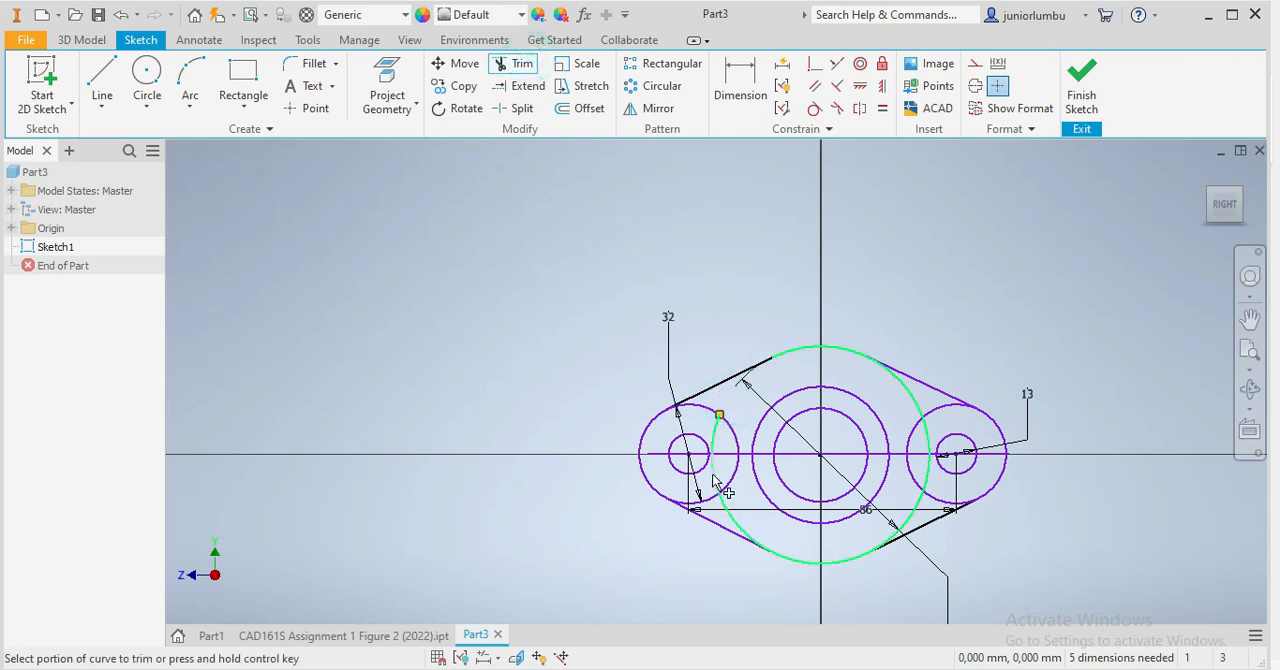
click(728, 517)
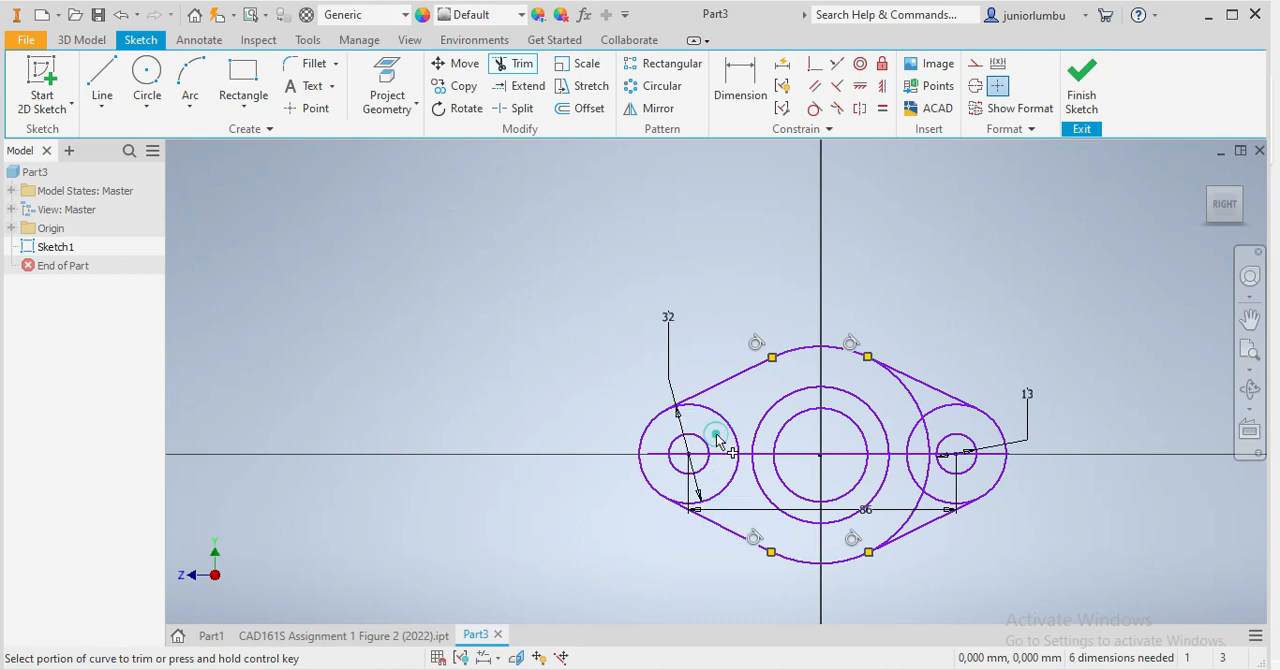
click(907, 402)
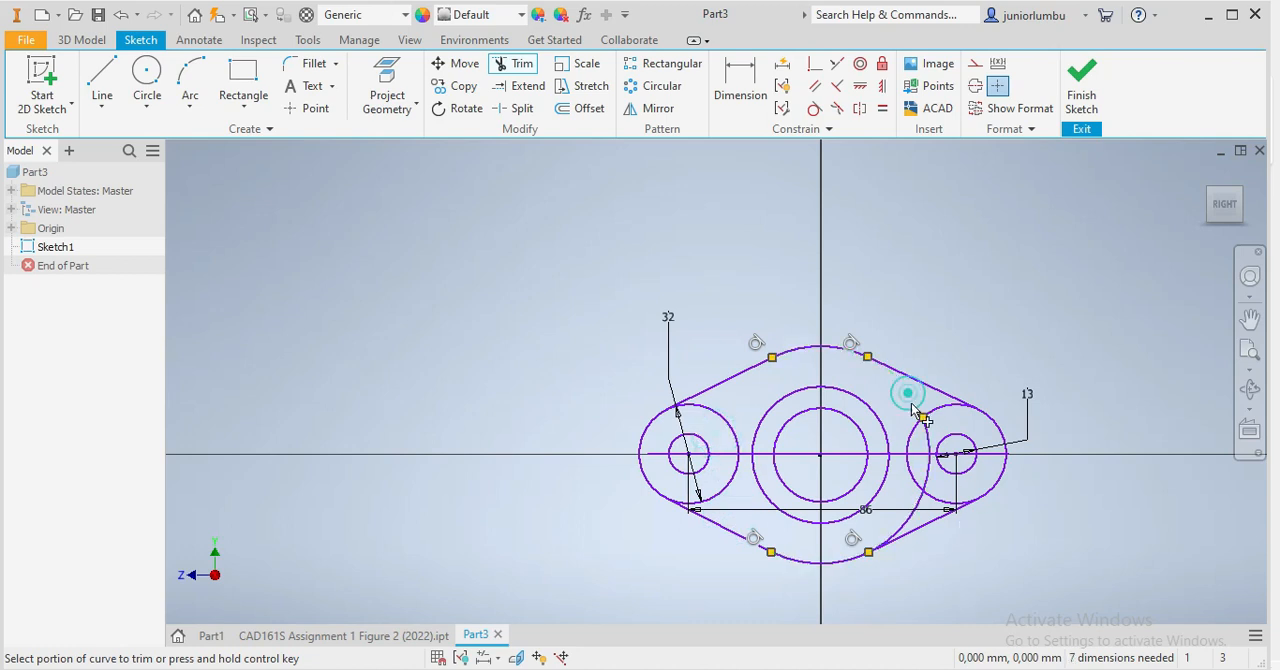
click(909, 460)
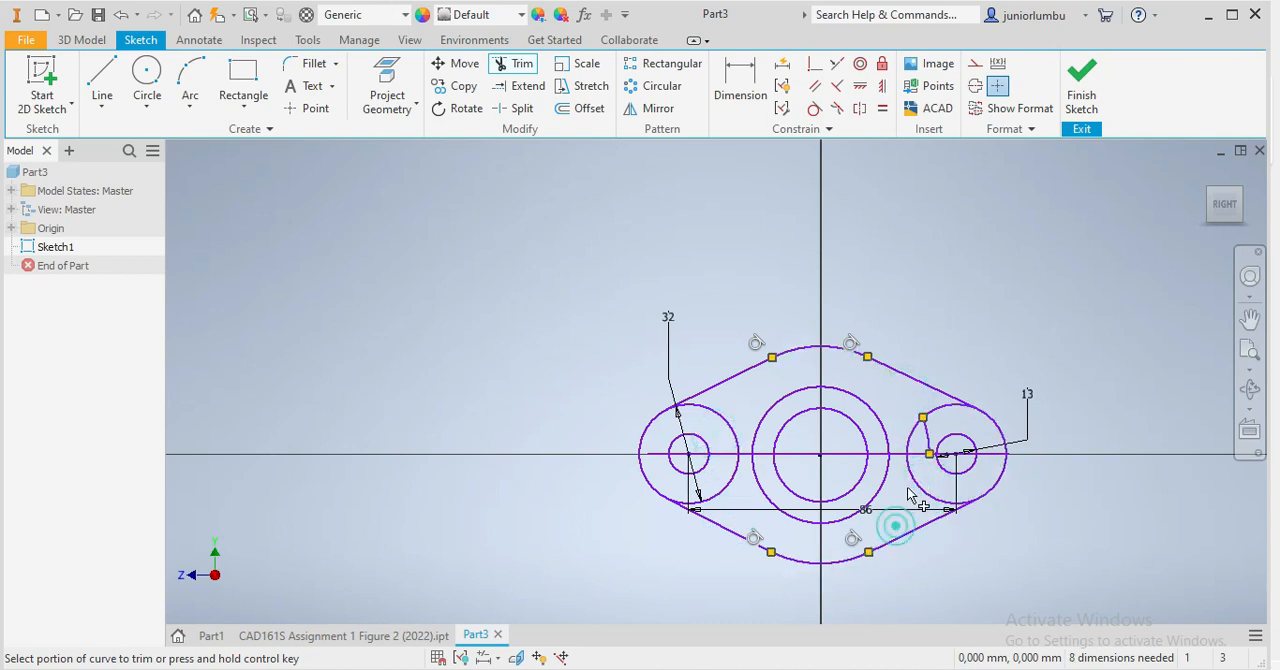
click(925, 435)
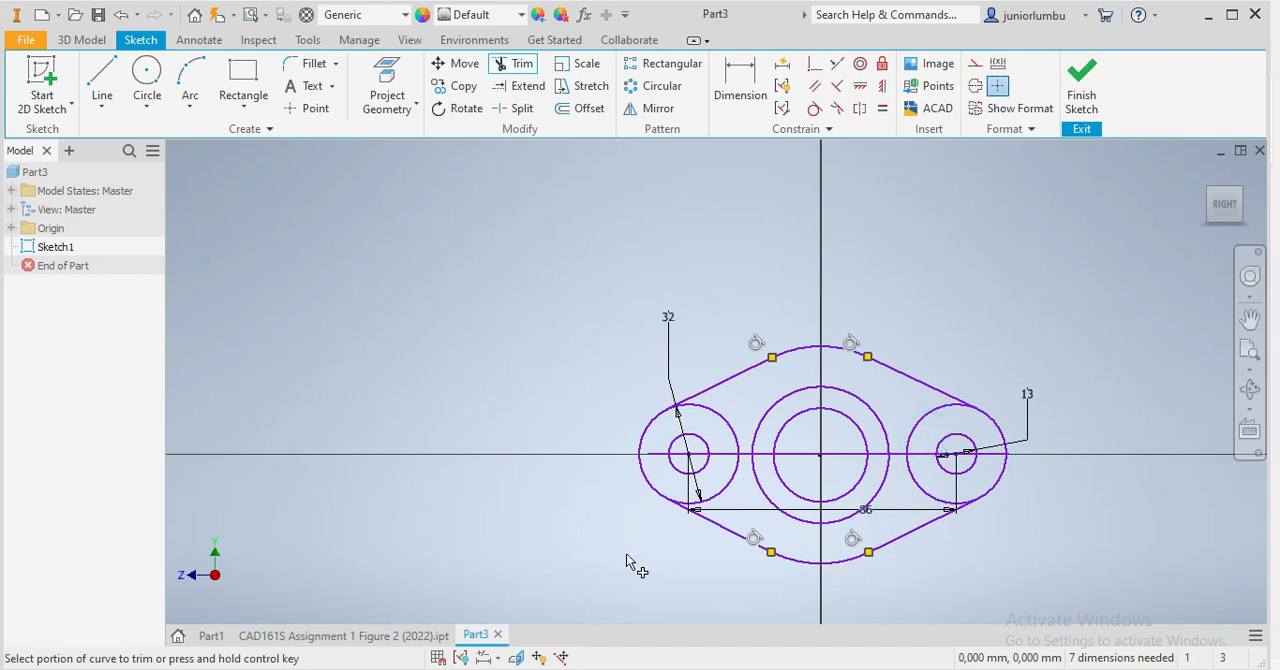
Step: Check the outline of the finished flange in CAD161S Assignment 1 Figure 2 (2022).ipt, and trim the inner arc of Part3's right outer end circle
click(266, 636)
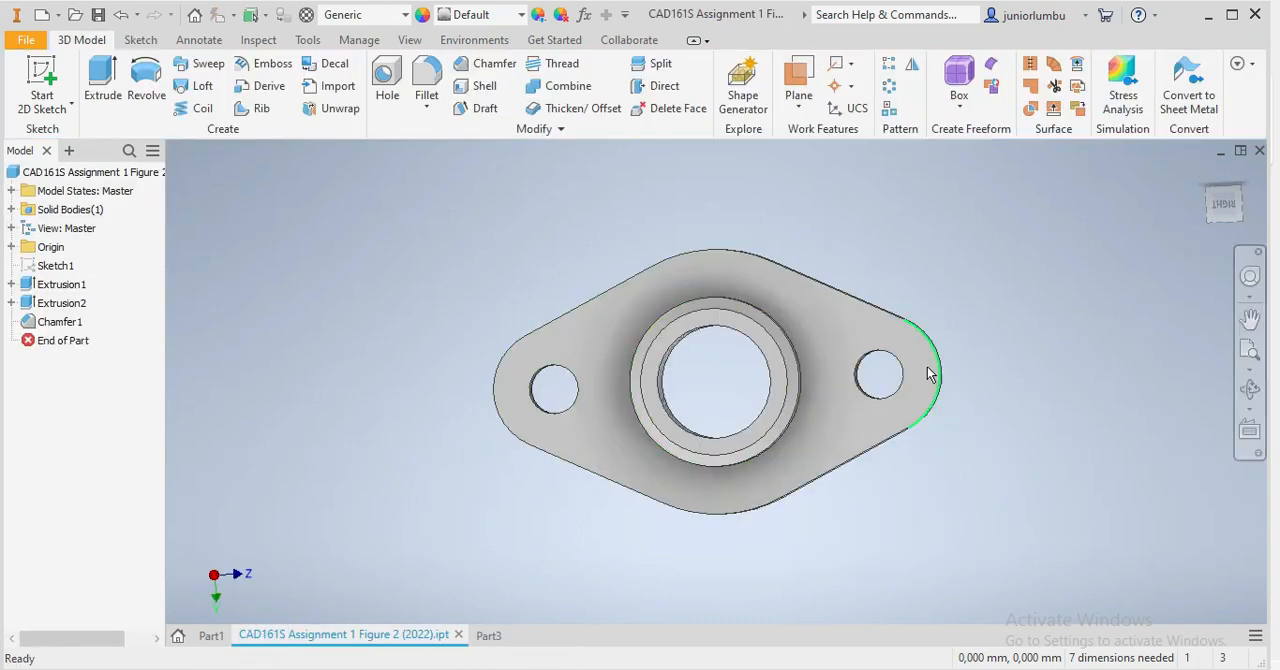
click(489, 636)
click(922, 488)
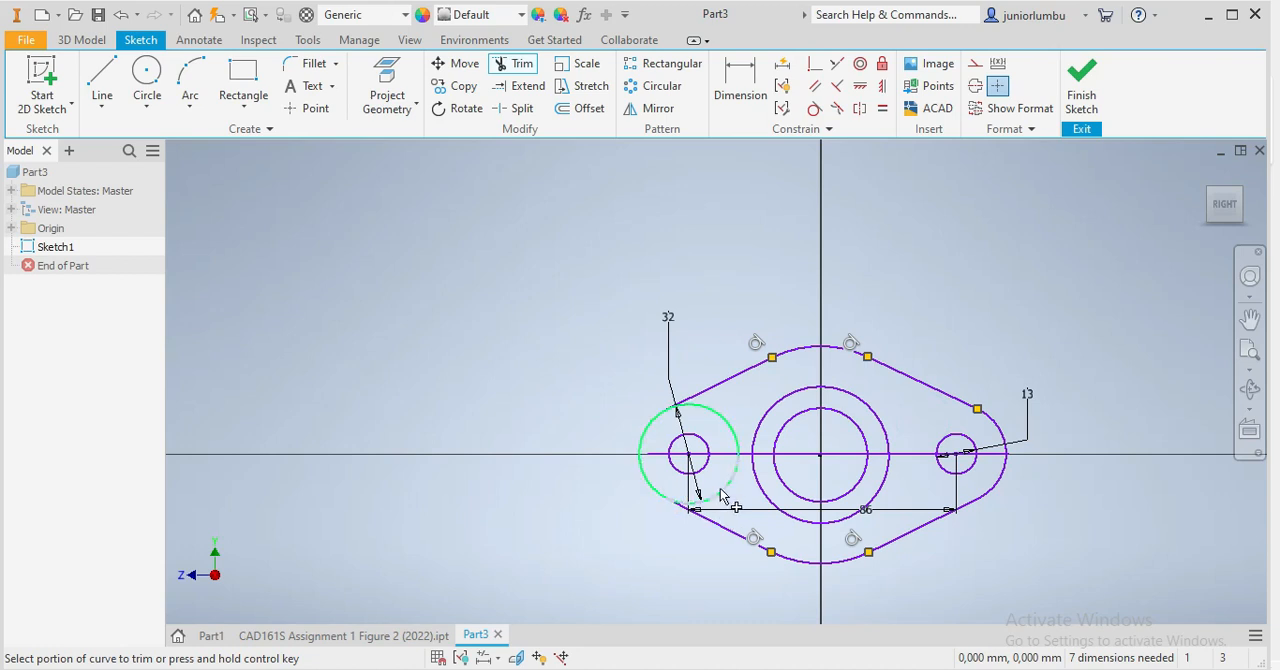
Step: Trim the inner arc of the left outer end circle, and delete the leftover 32 mm diameter dimension
click(718, 445)
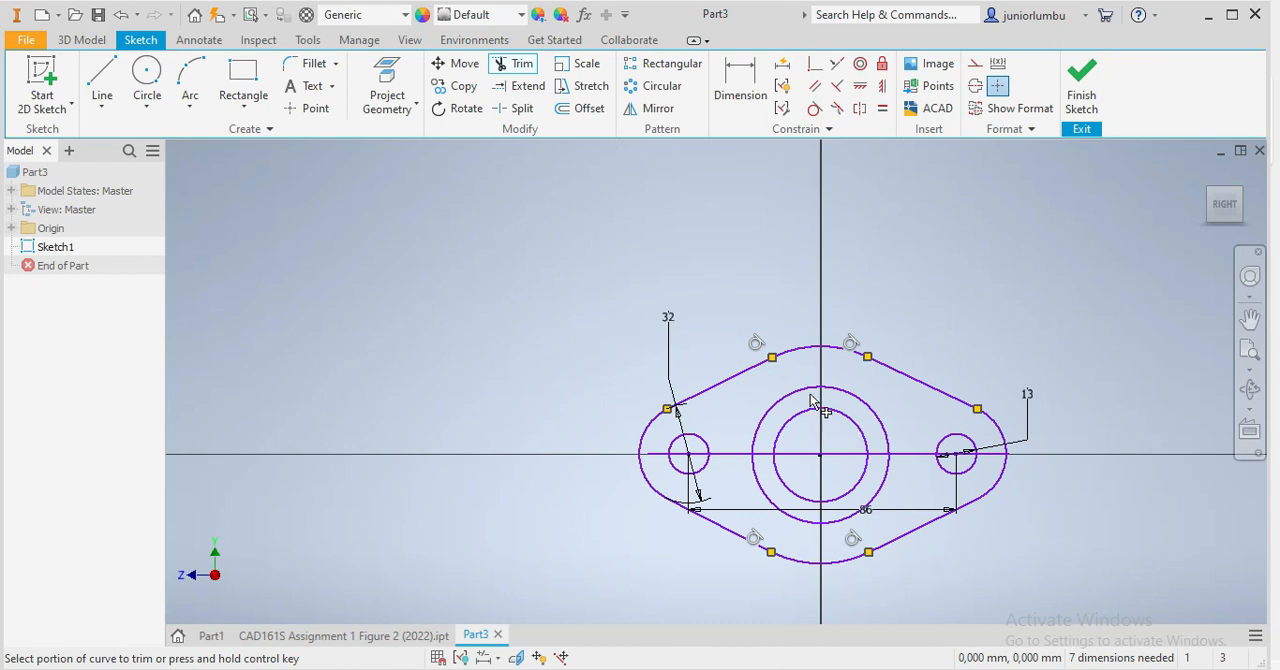
key(Escape)
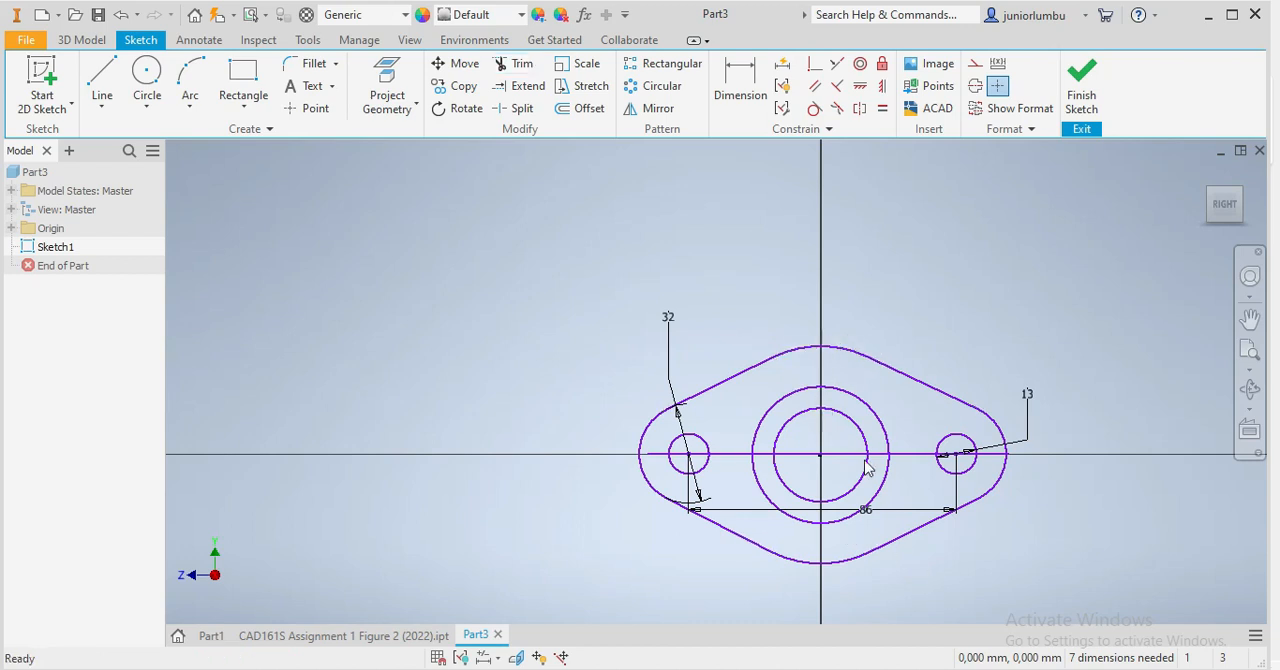
scroll(826, 593, down, 3)
scroll(613, 402, up, 3)
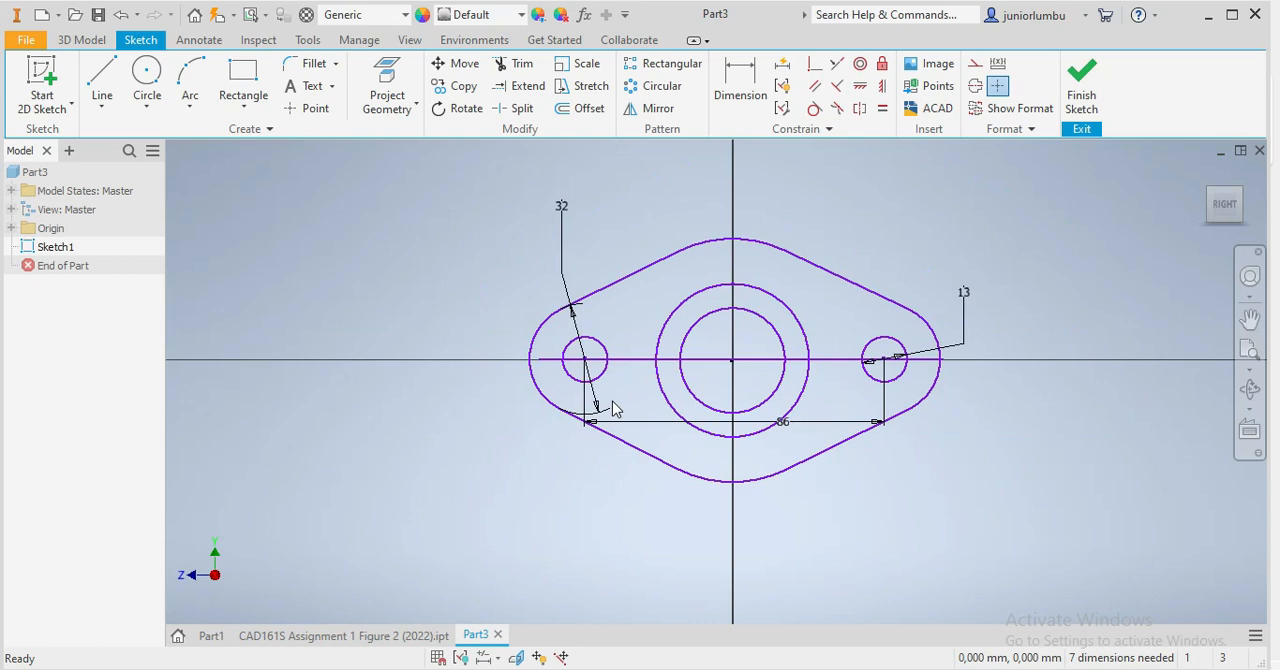
click(560, 257)
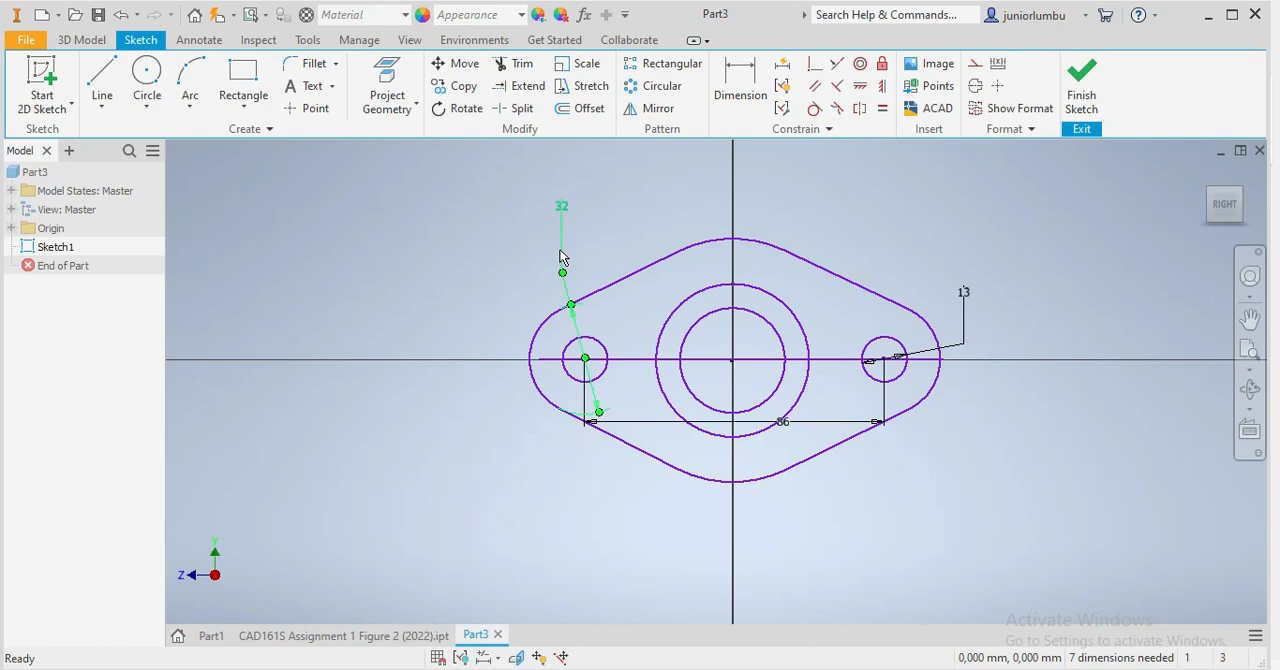
key(Delete)
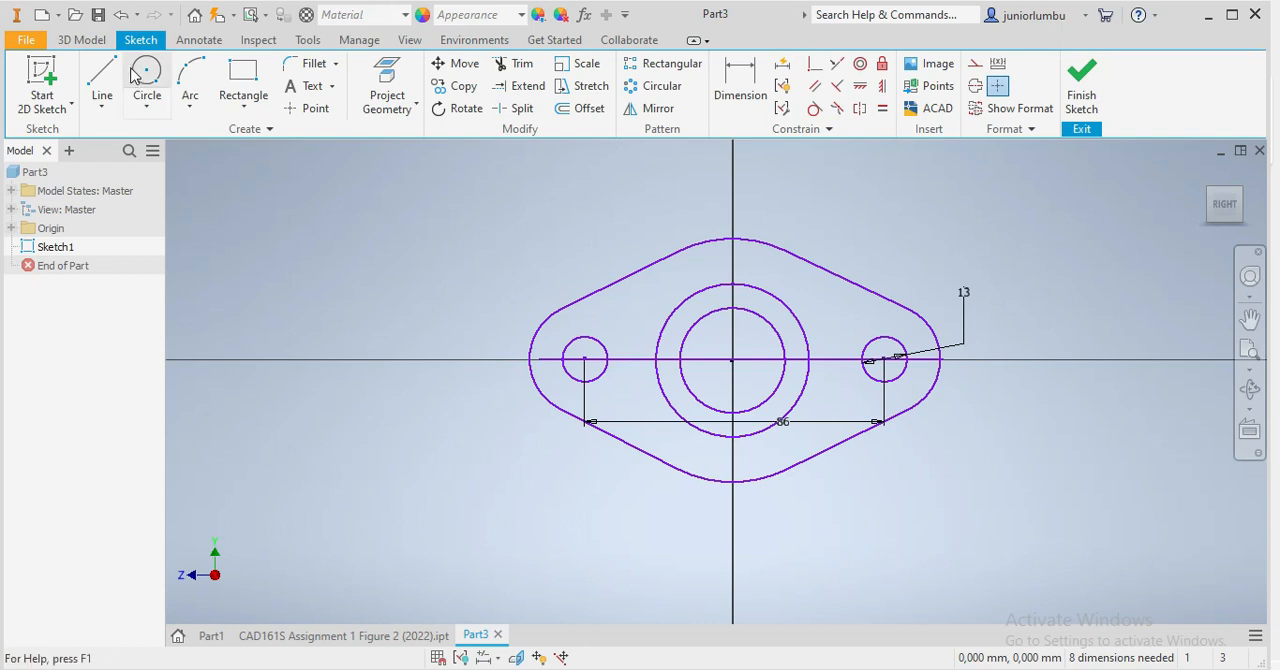
Step: Extrude the two halves of the ring between the central concentric circles by 28 mm to form the hollow boss
click(80, 40)
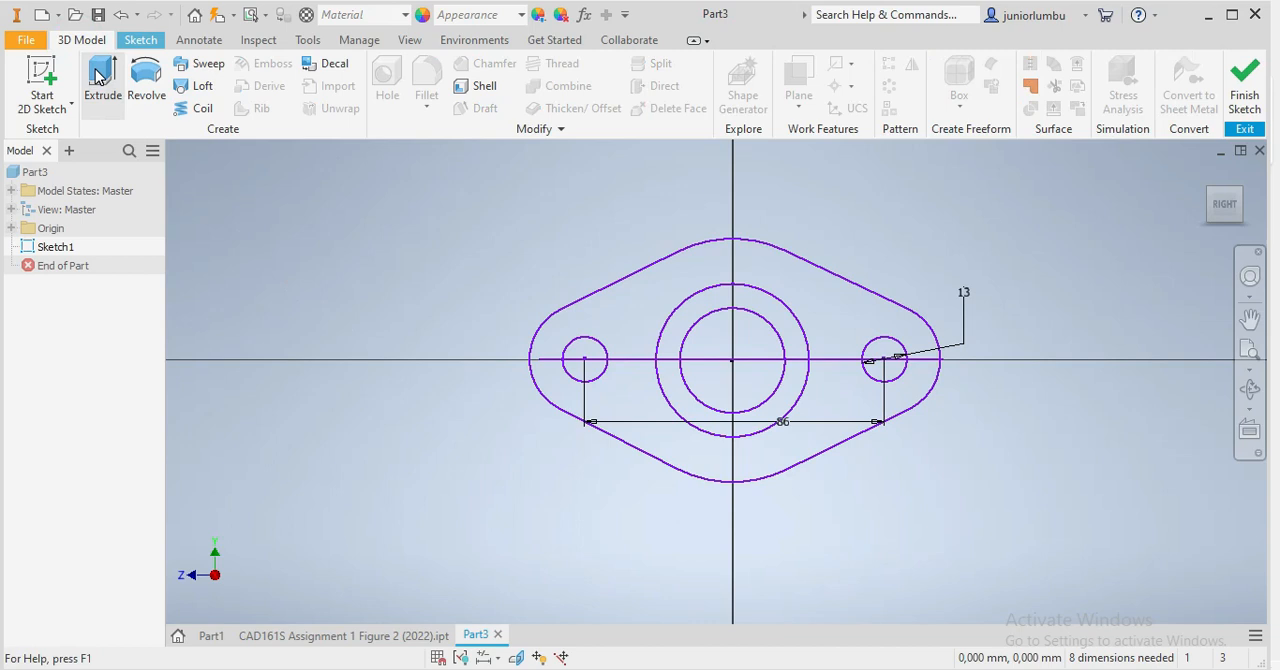
click(100, 80)
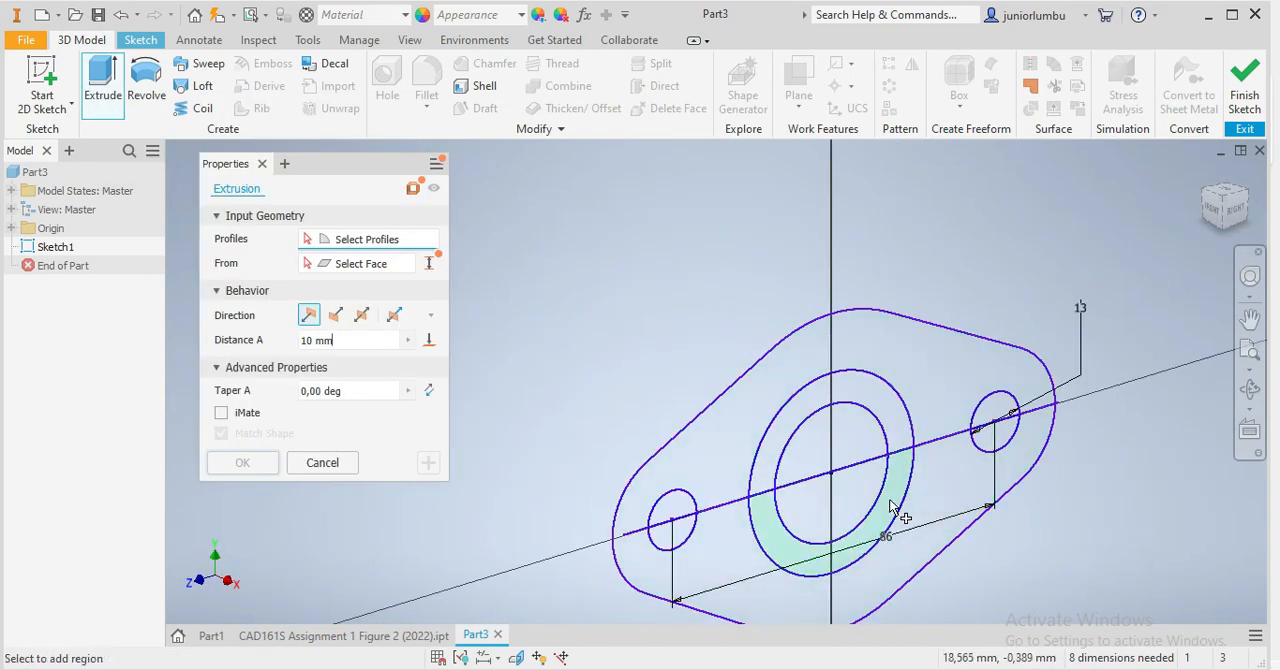
click(895, 508)
click(872, 402)
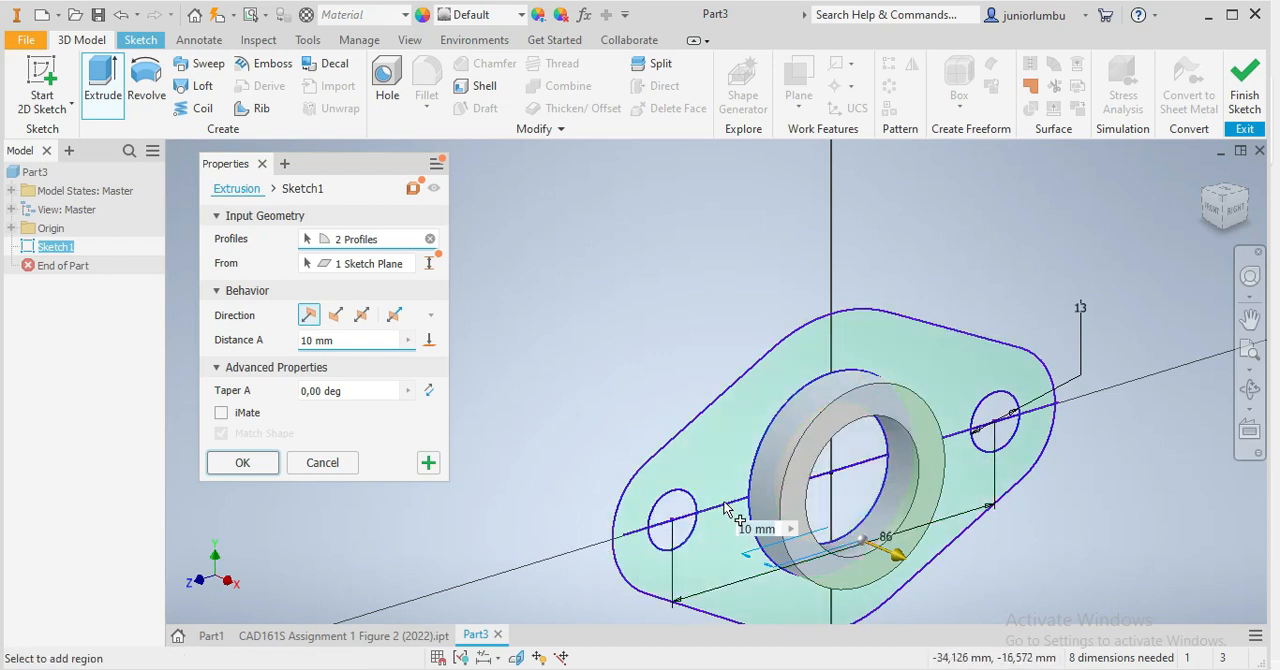
click(314, 342)
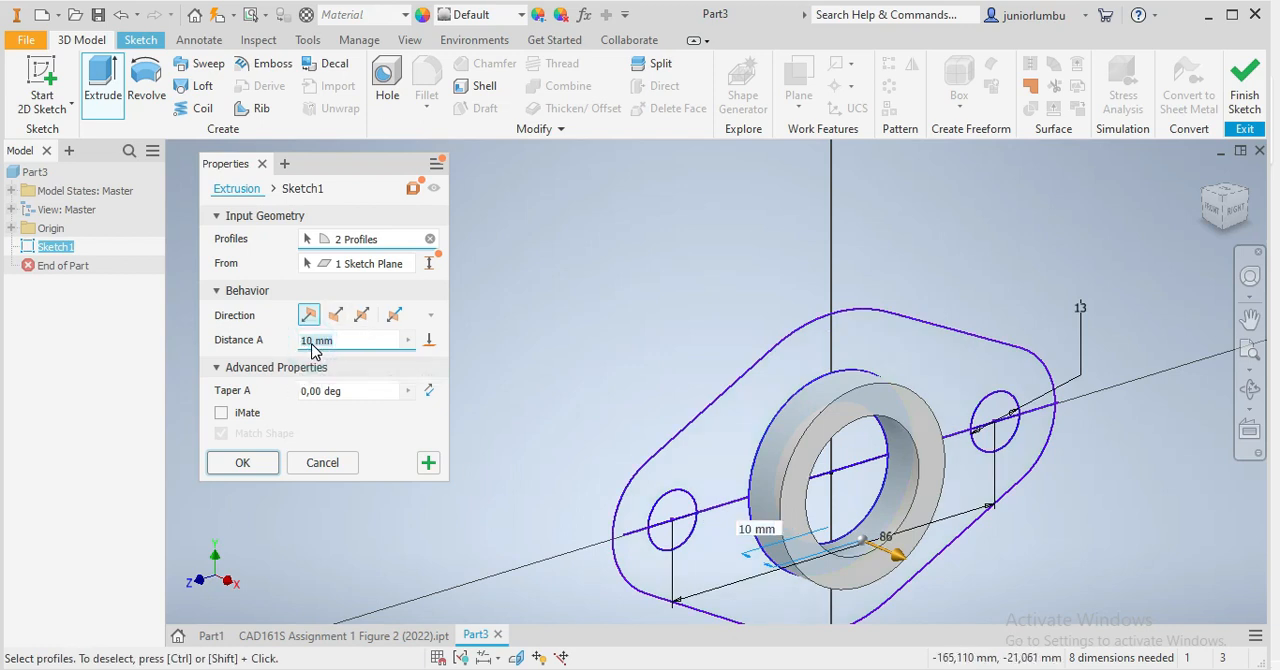
text(2)
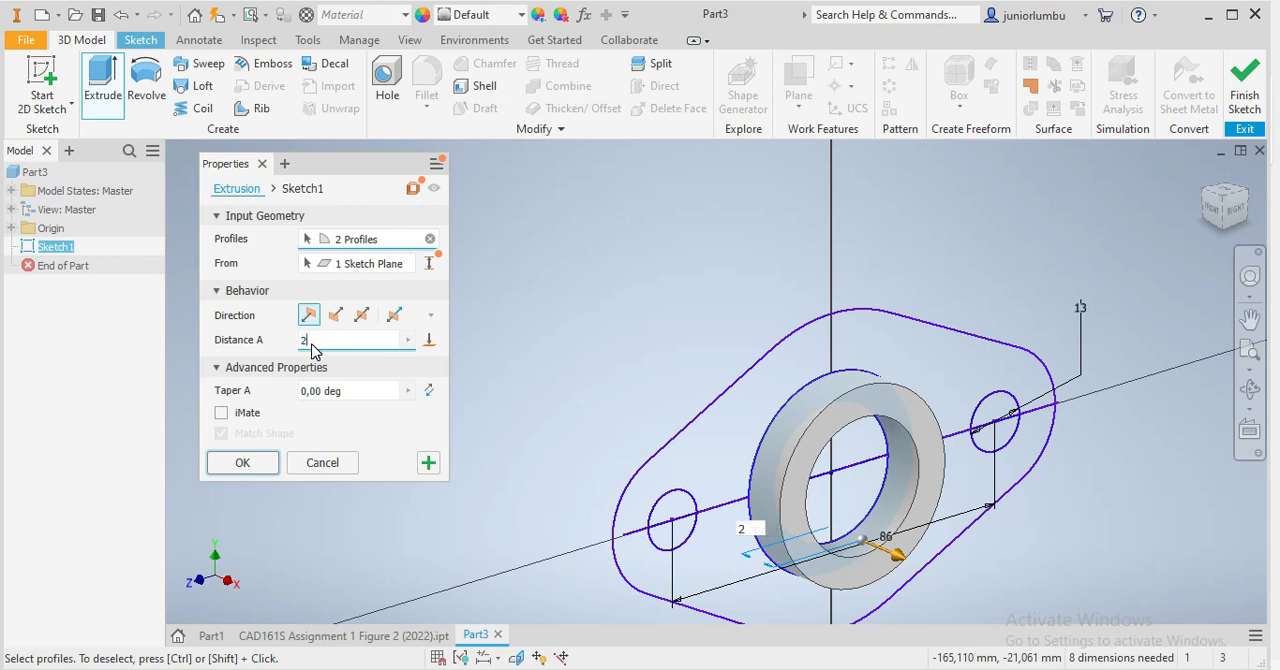
text(8)
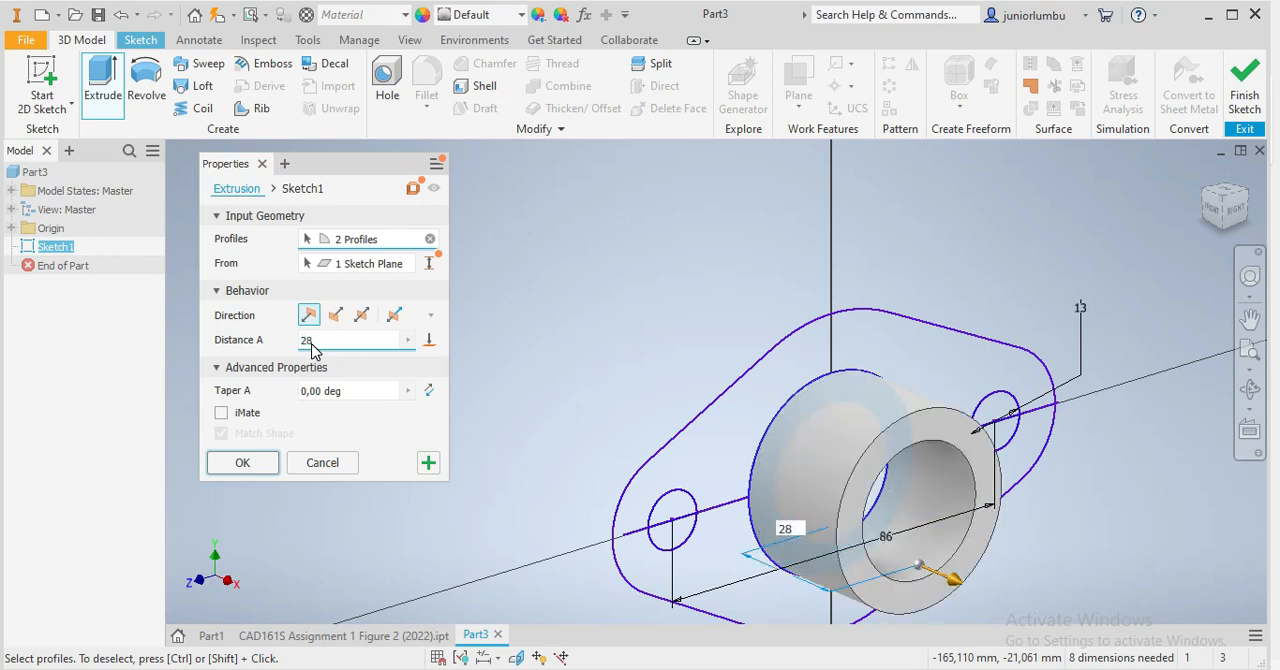
click(239, 461)
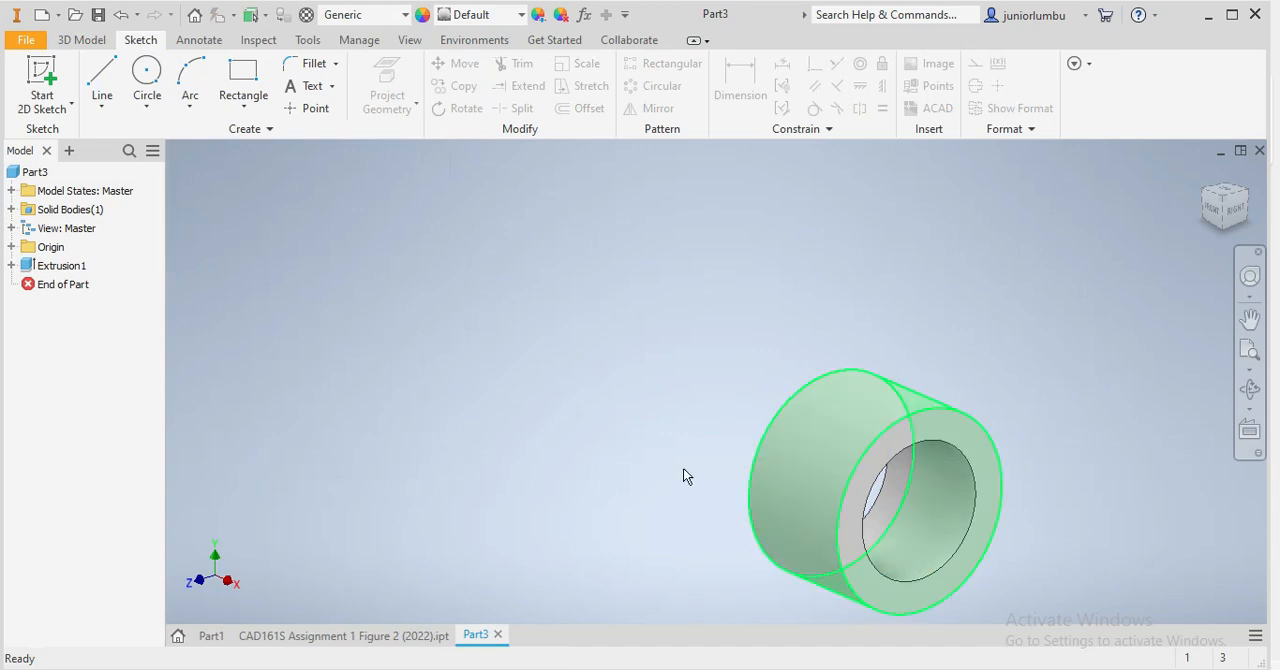
Step: Make Sketch1 under Extrusion1 visible again for reuse
click(11, 265)
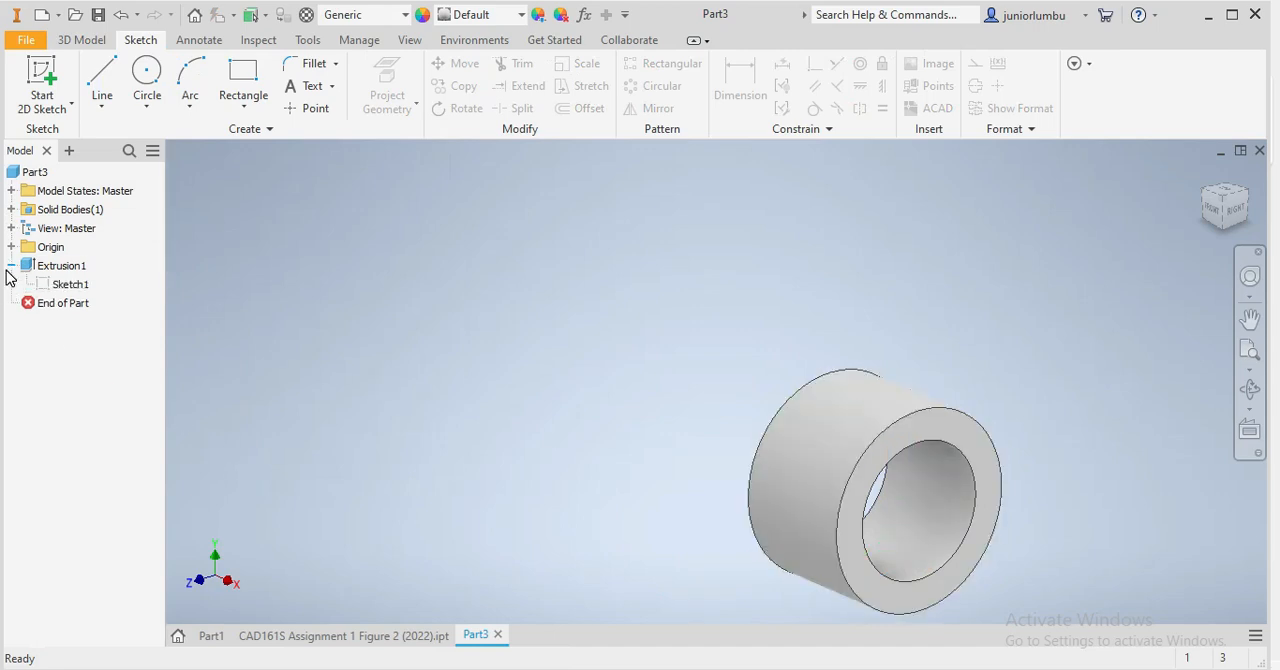
right_click(57, 289)
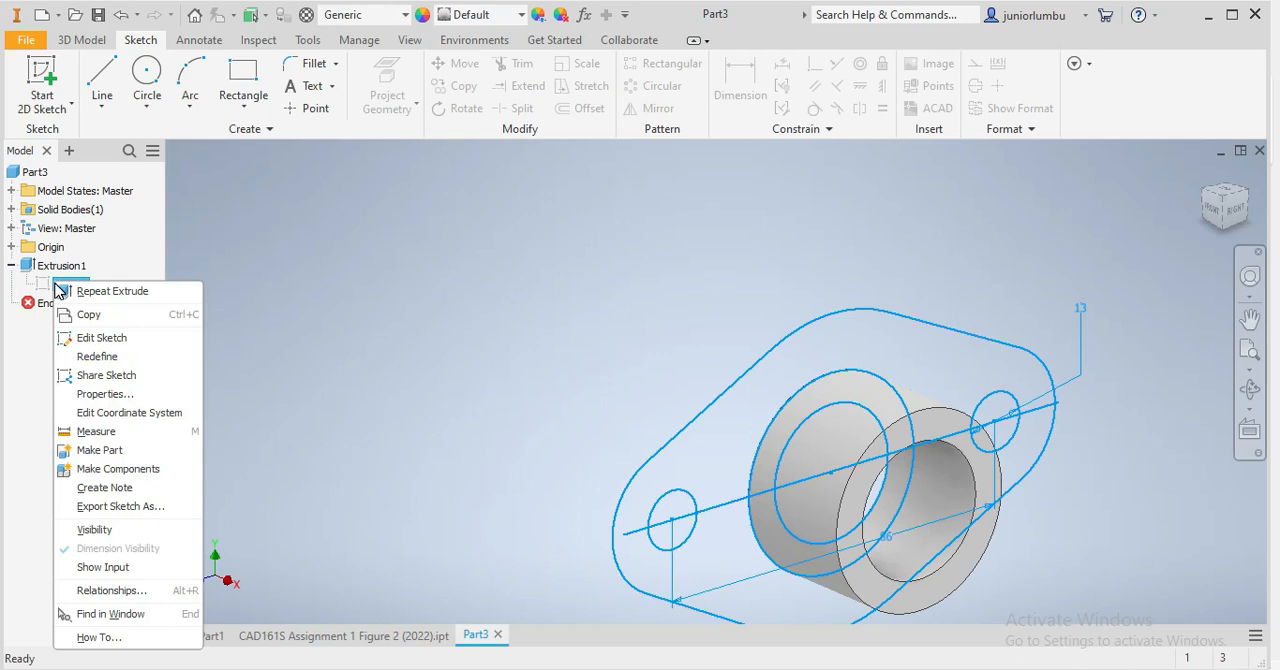
click(26, 348)
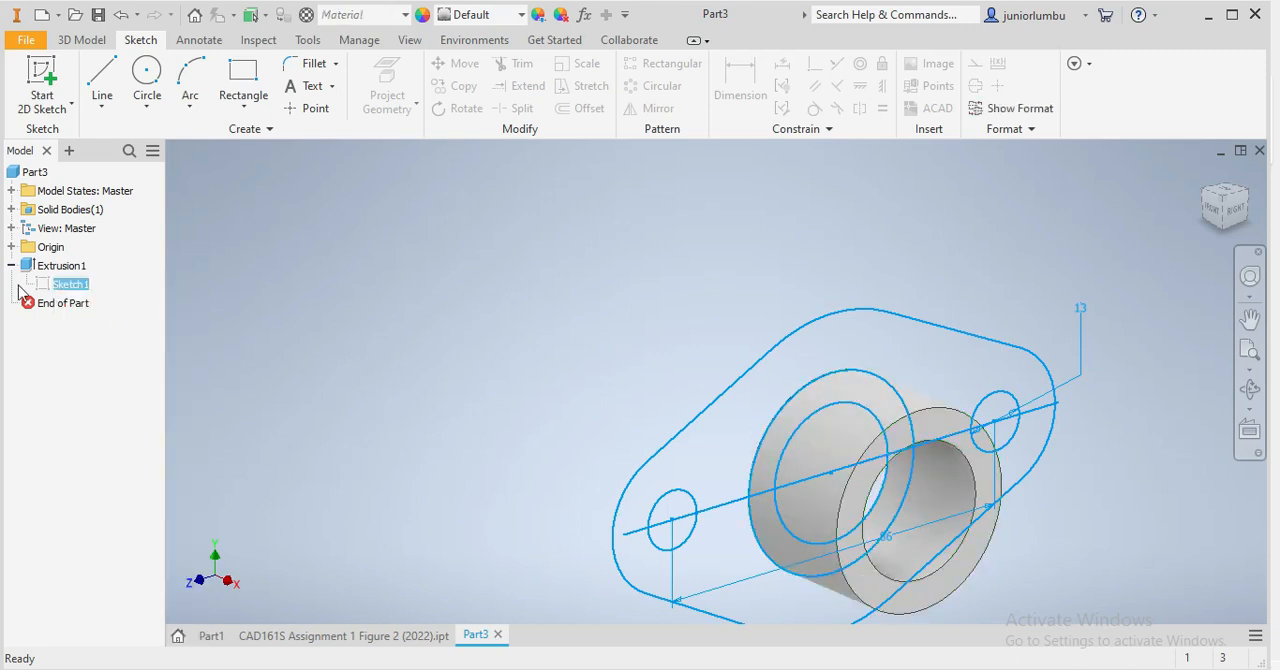
right_click(67, 291)
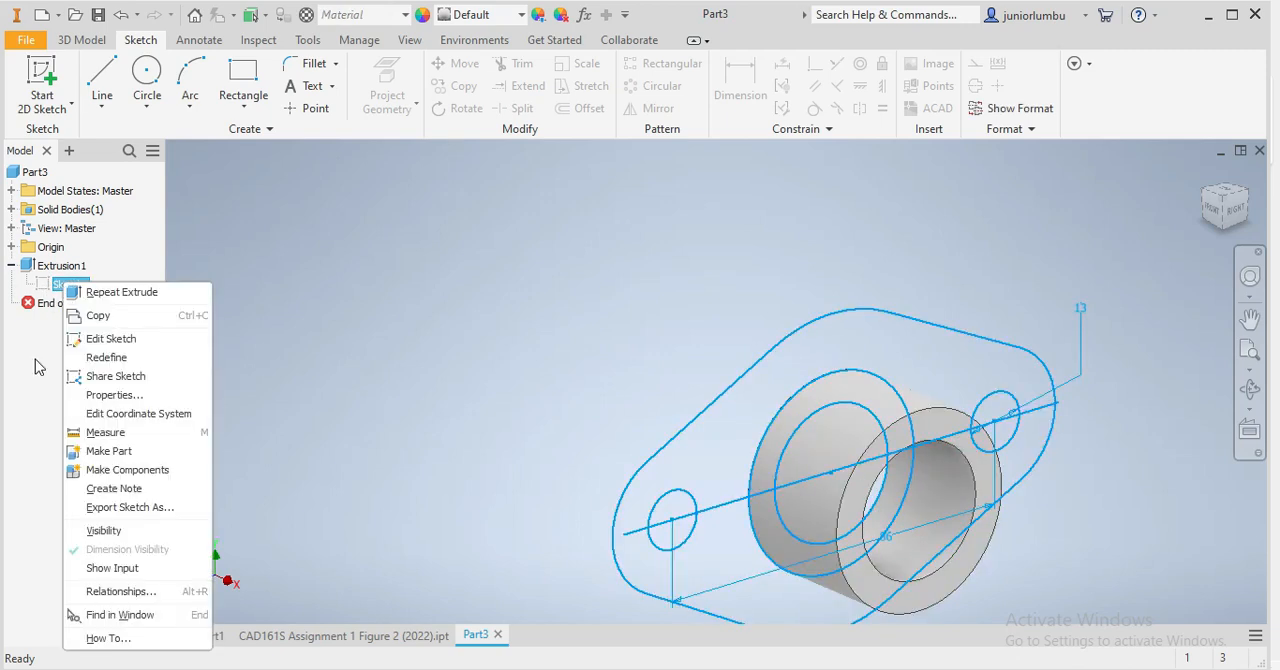
click(112, 533)
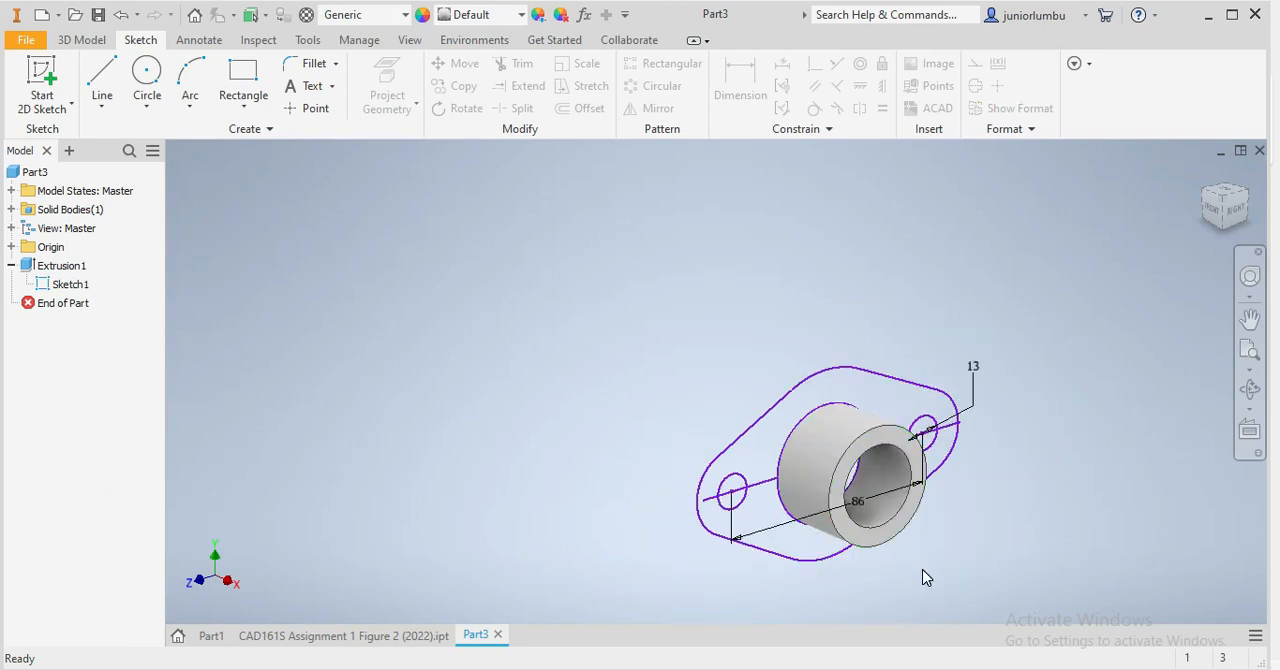
Step: Extrude the flange plate profile around the boss and bolt holes by 14 mm, joined to the existing solid
scroll(923, 578, up, 3)
scroll(923, 578, down, 2)
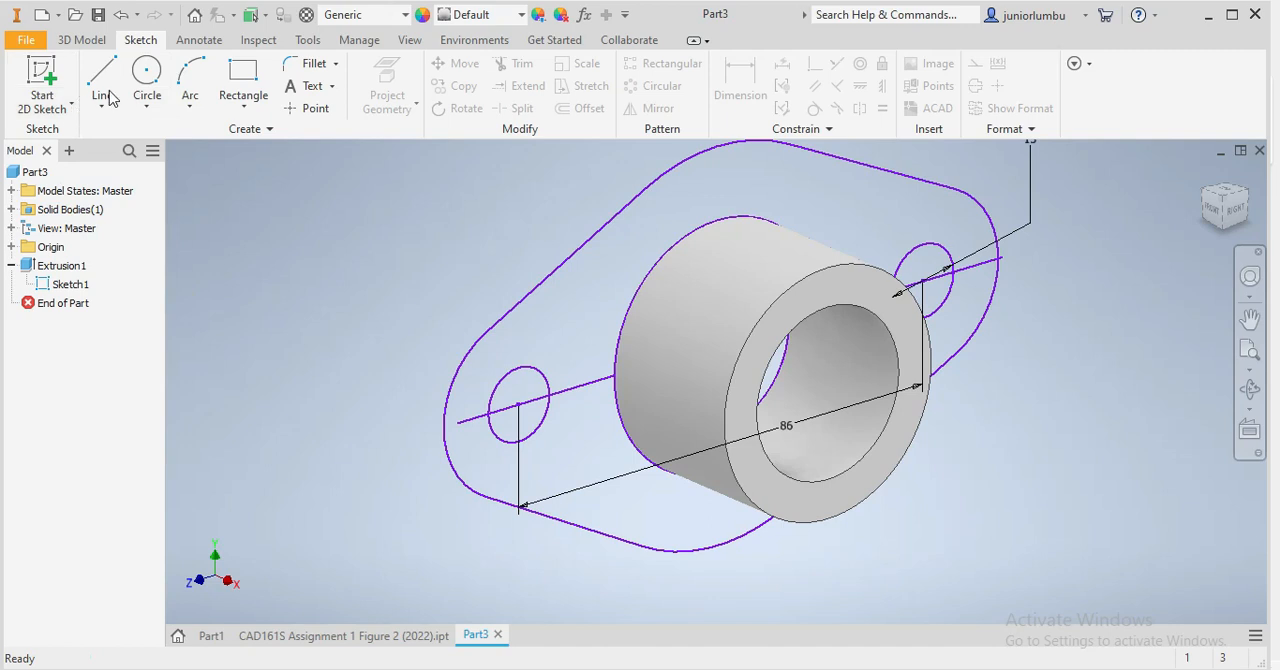
click(85, 42)
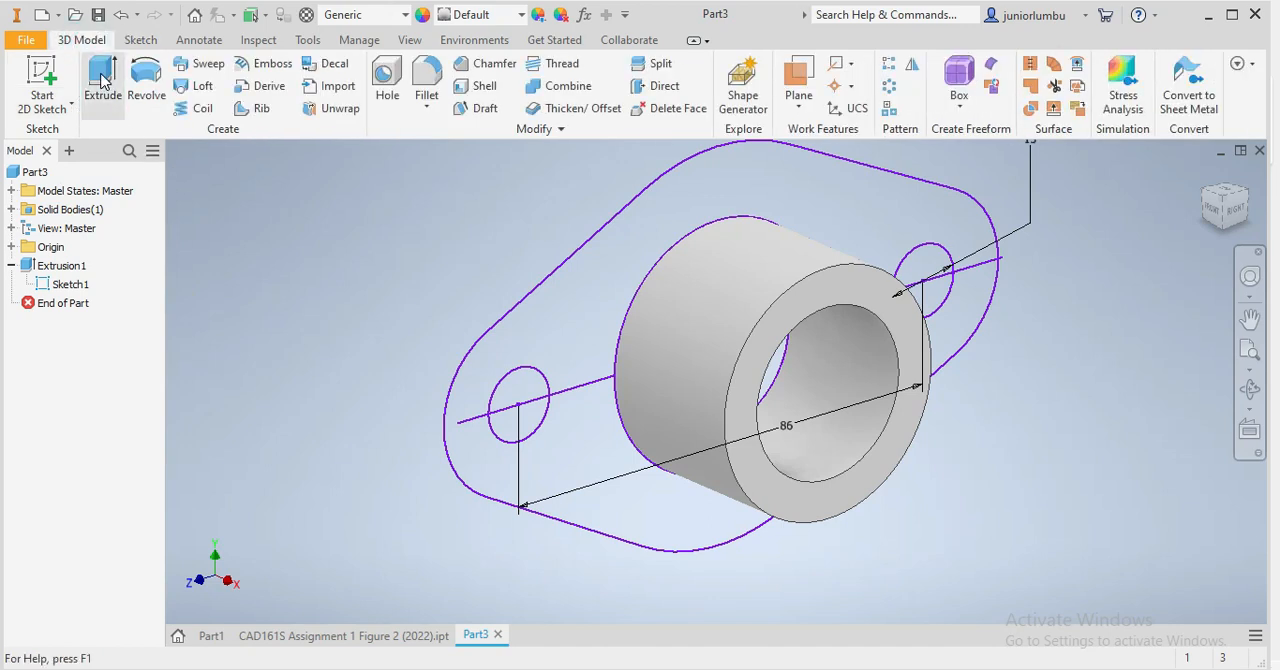
click(102, 80)
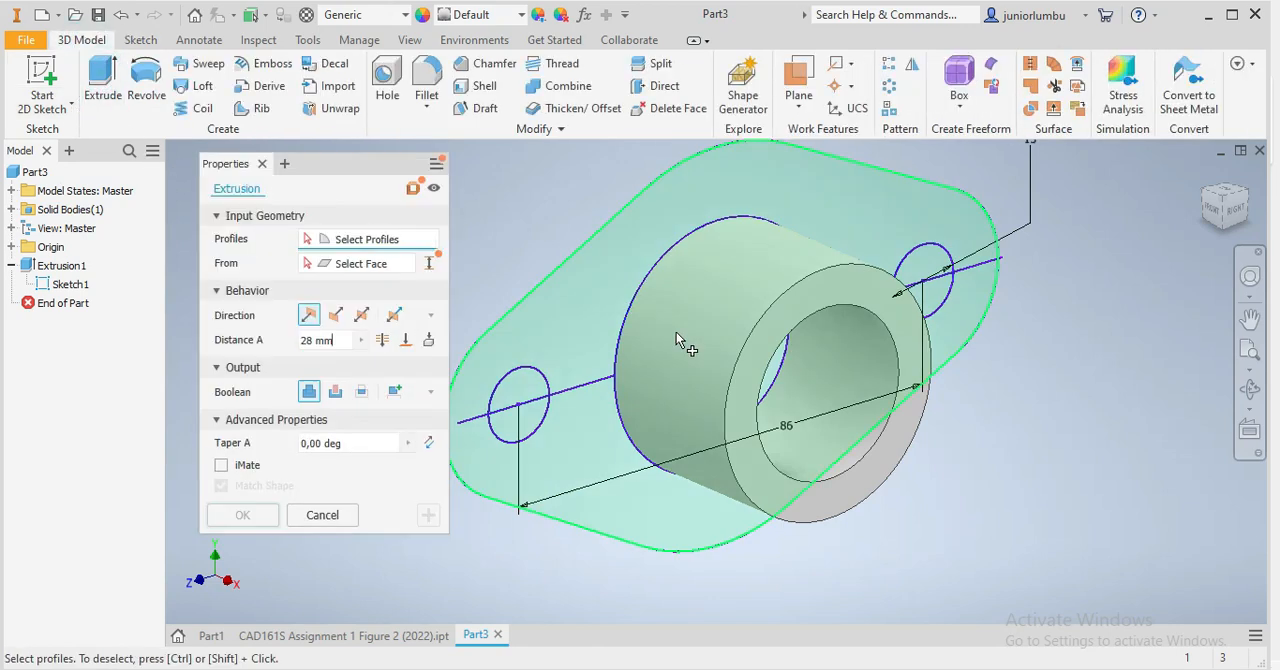
click(630, 510)
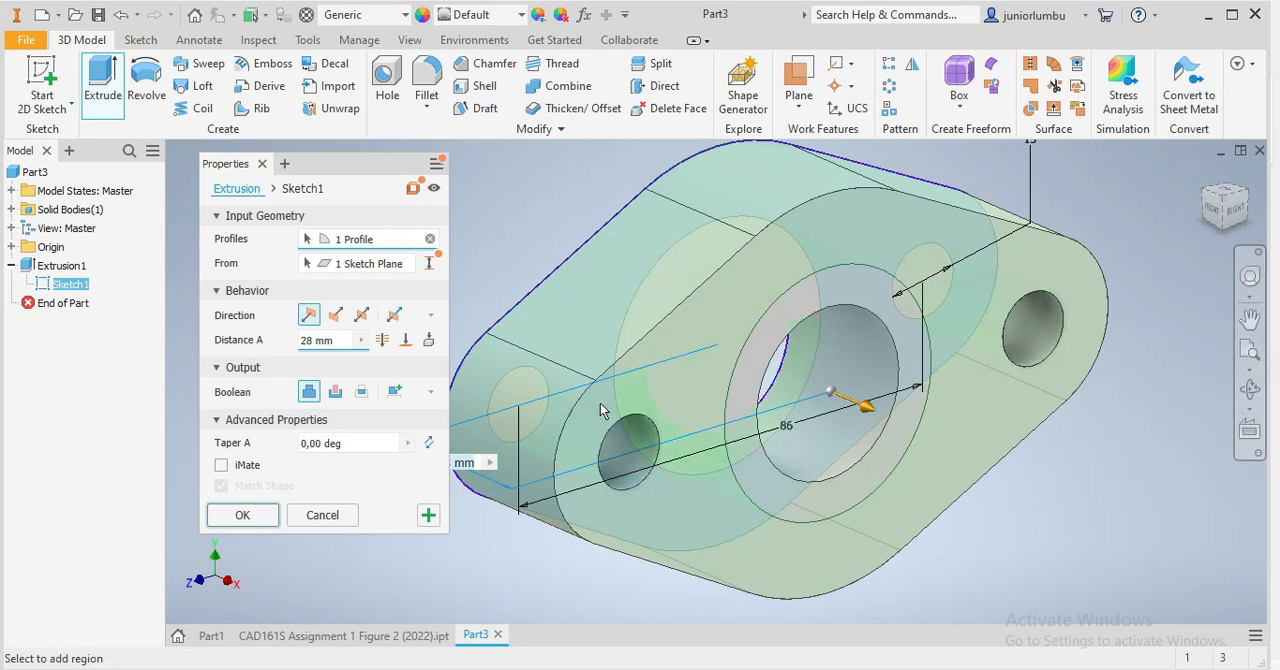
click(318, 340)
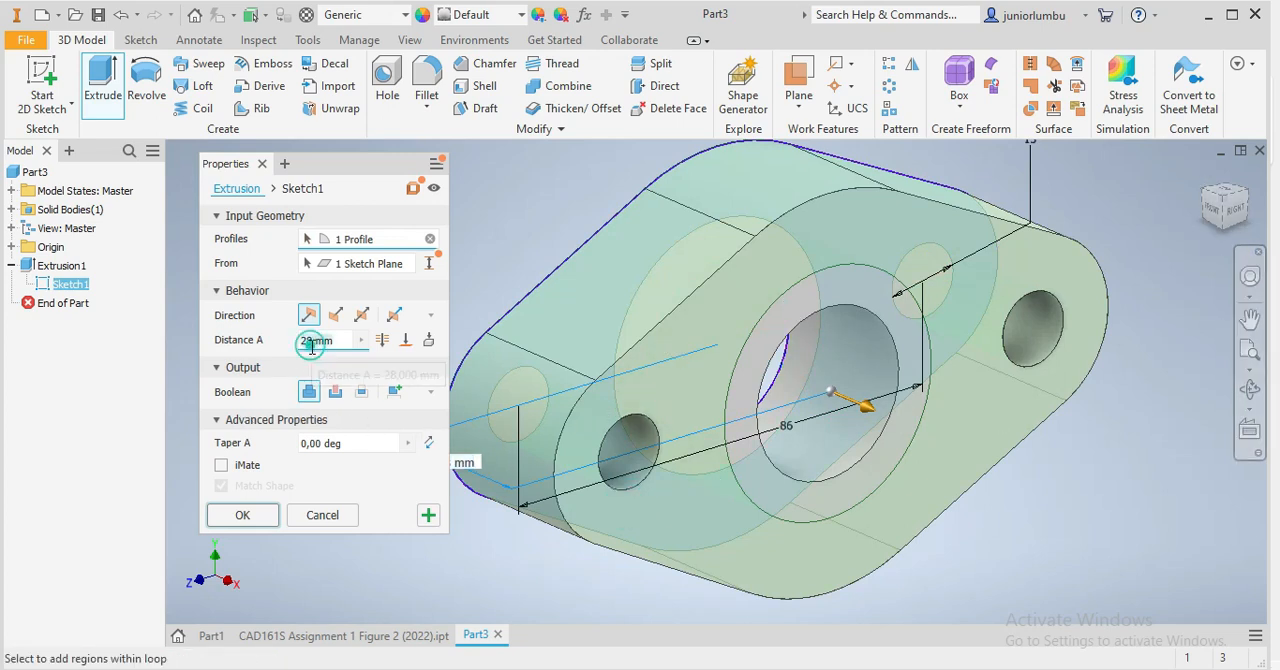
text(14)
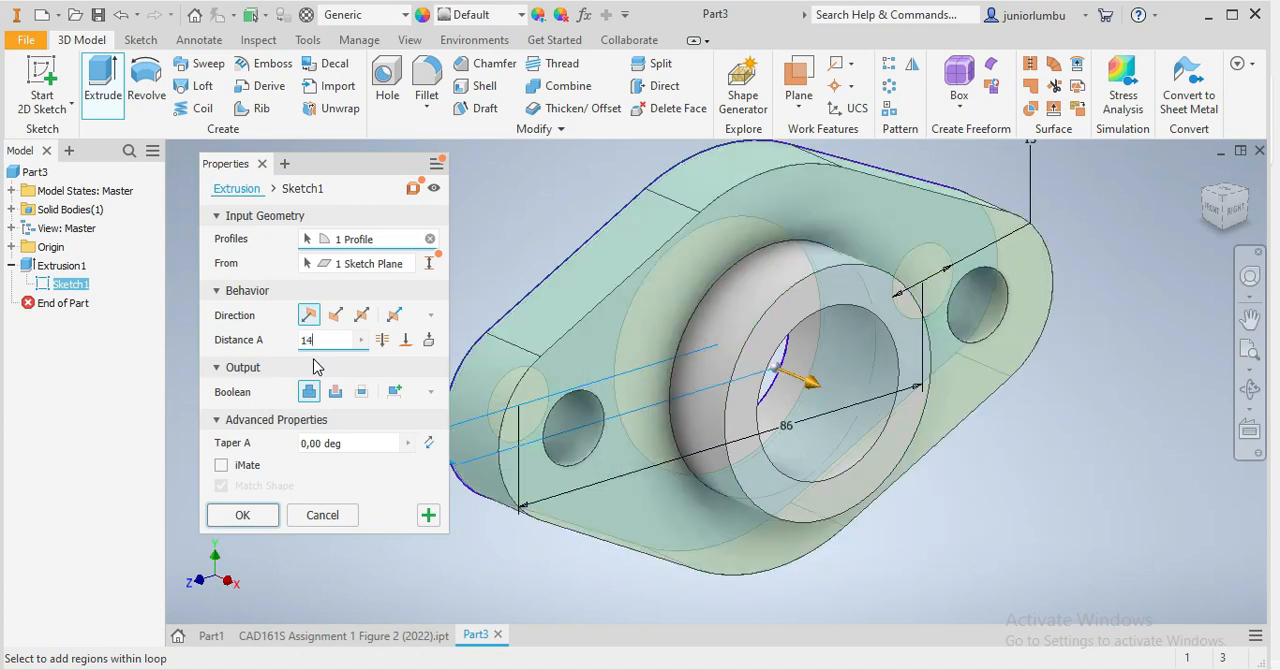
click(240, 520)
Step: Check the boss rim in CAD161S Assignment 1 Figure 2 (2022).ipt, and chamfer the outer rim edge of Part3's boss by 3 mm
mouse_move(1237, 208)
mouse_down()
mouse_move(1218, 118)
mouse_move(1221, 142)
mouse_up()
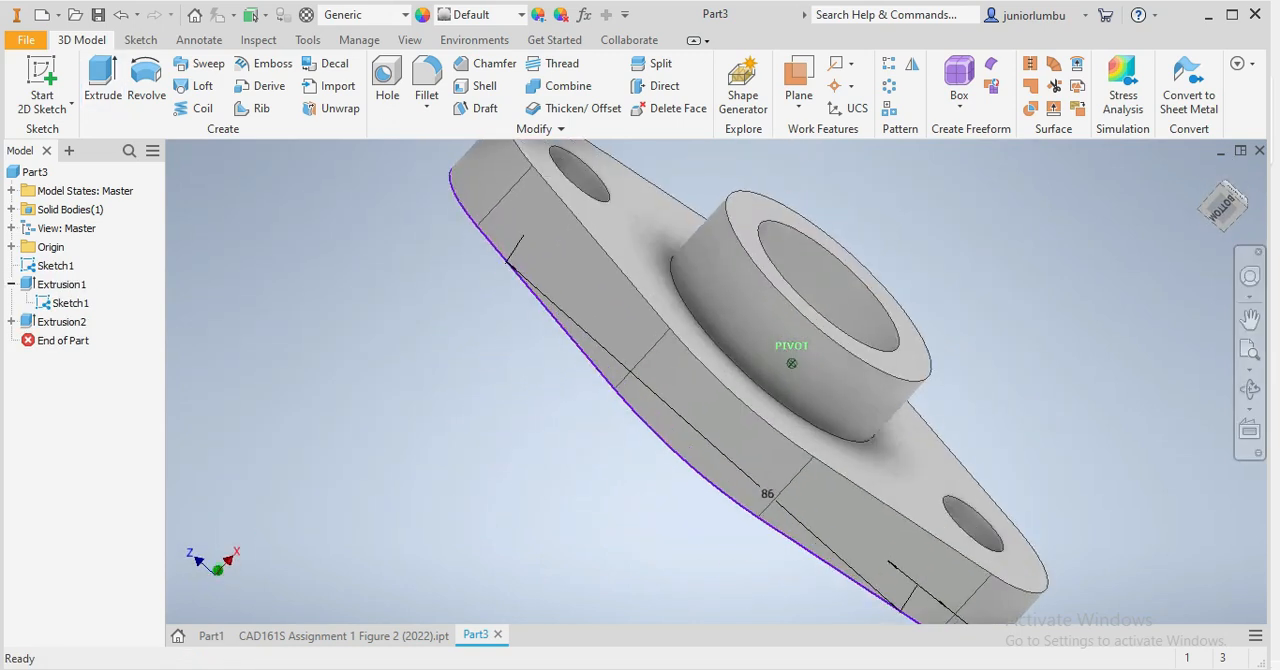
click(314, 635)
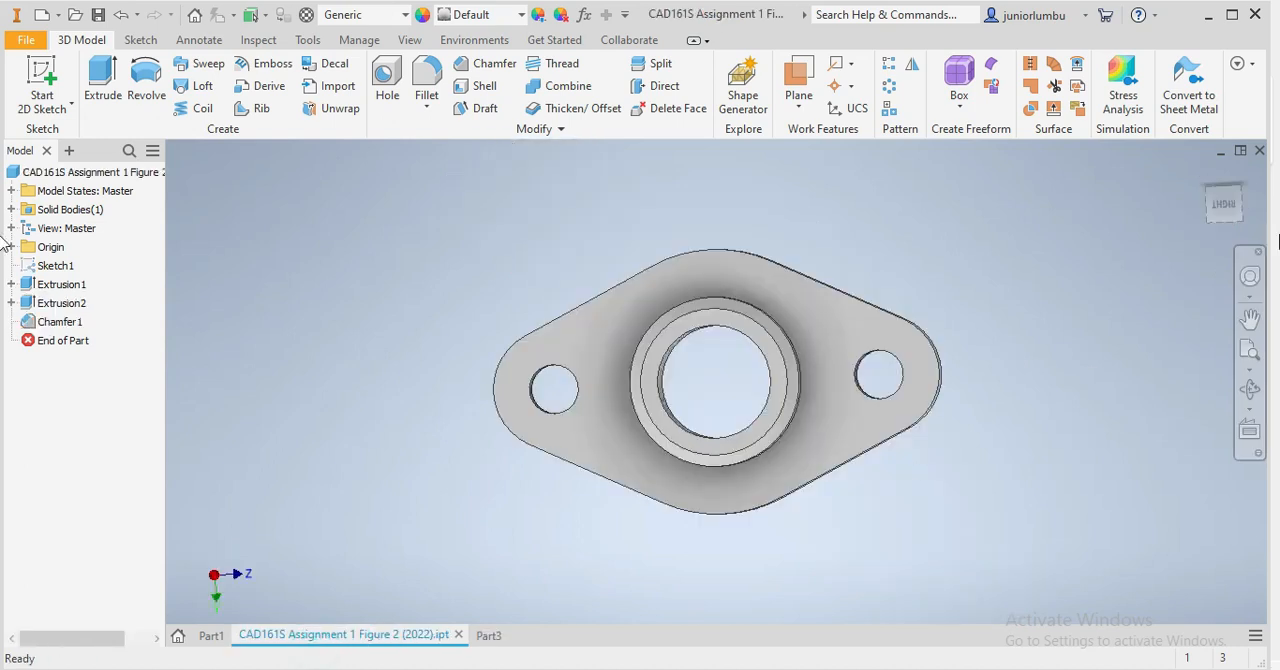
mouse_move(1230, 211)
mouse_down()
mouse_move(1230, 122)
mouse_move(1230, 140)
mouse_up()
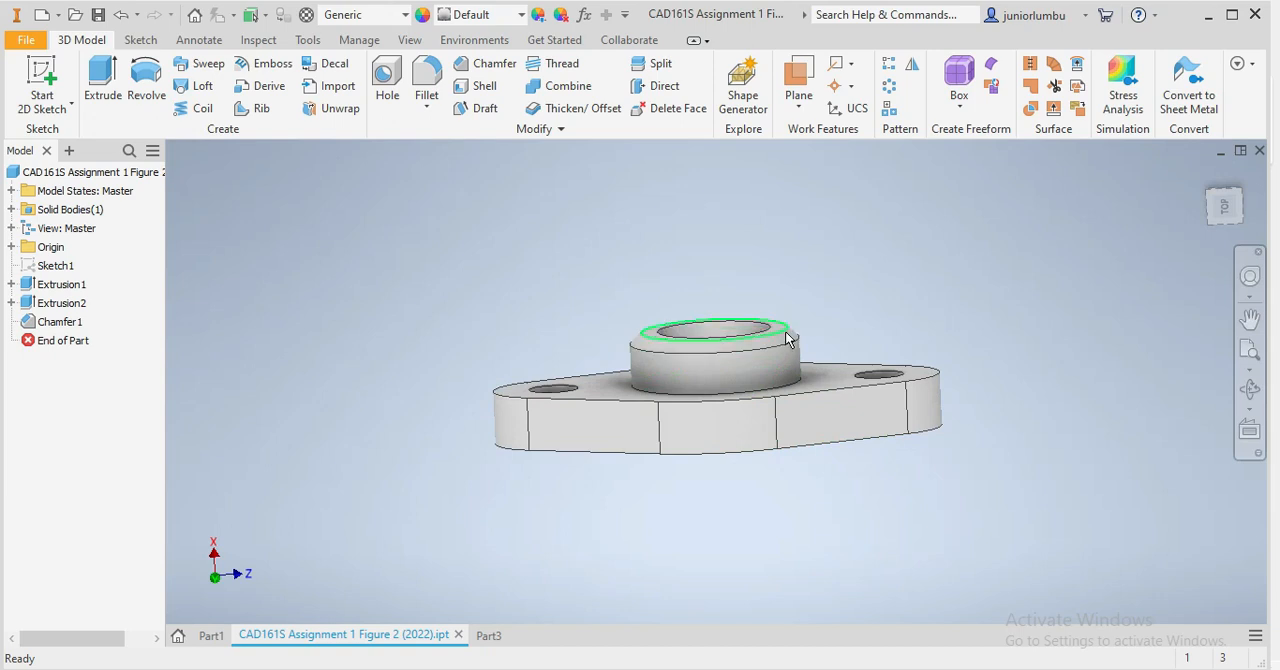
click(489, 636)
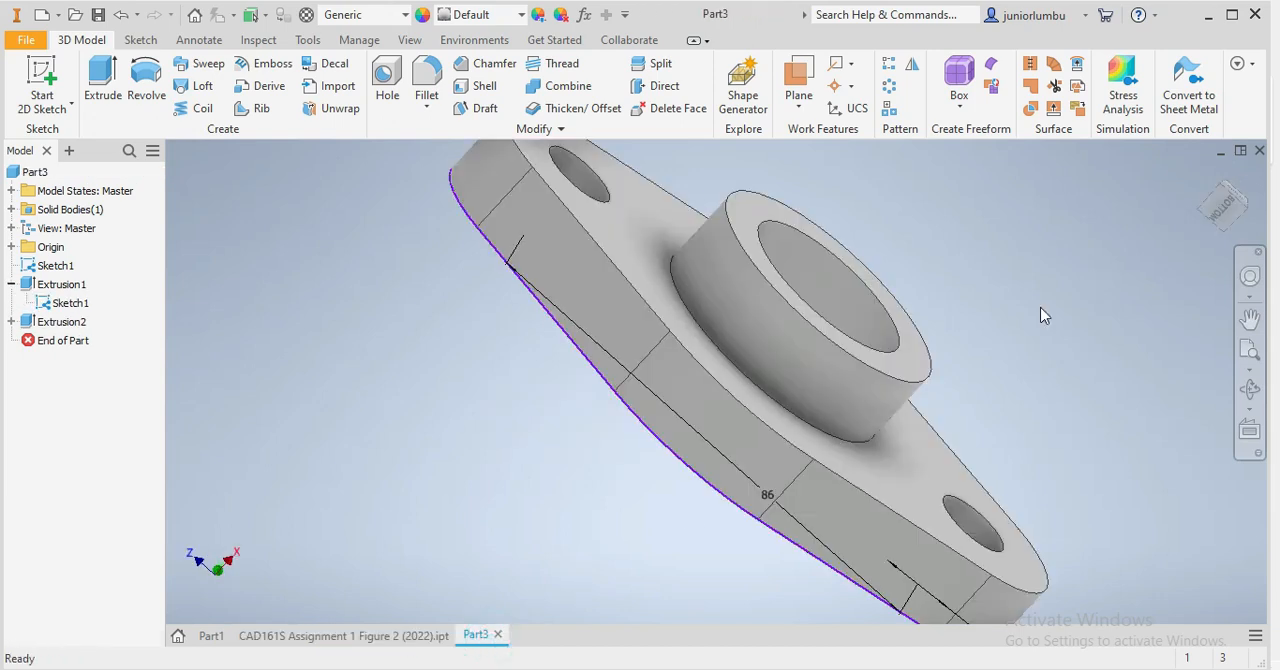
click(884, 378)
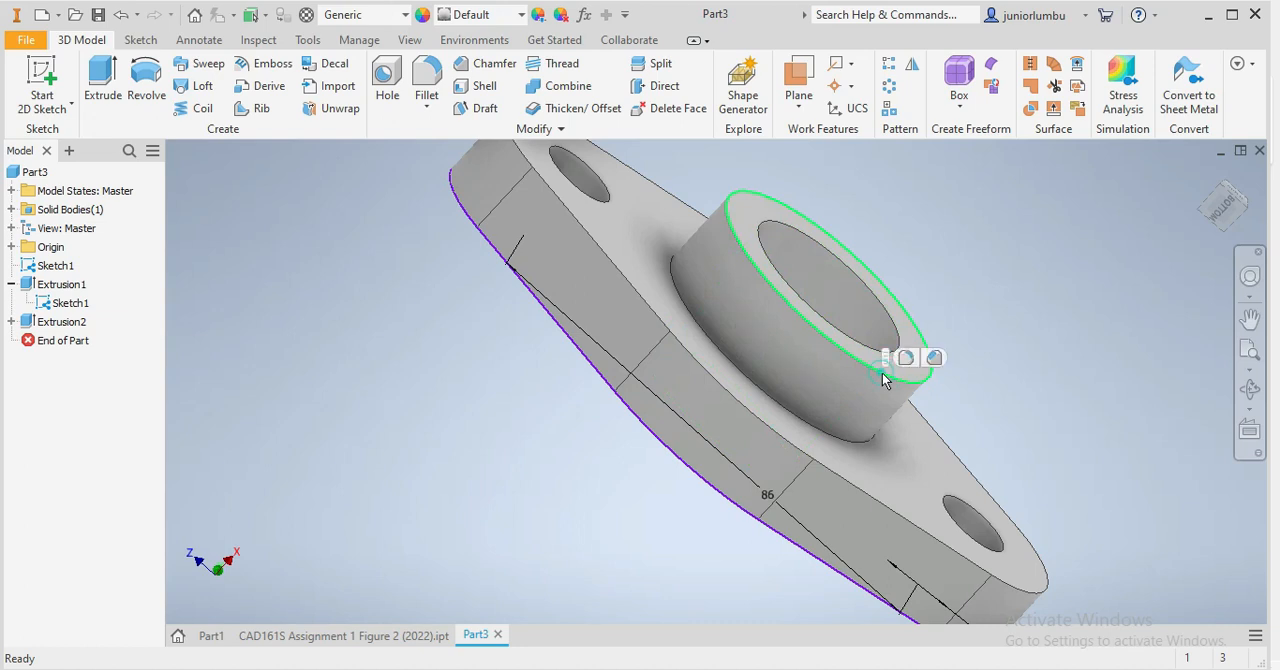
click(933, 358)
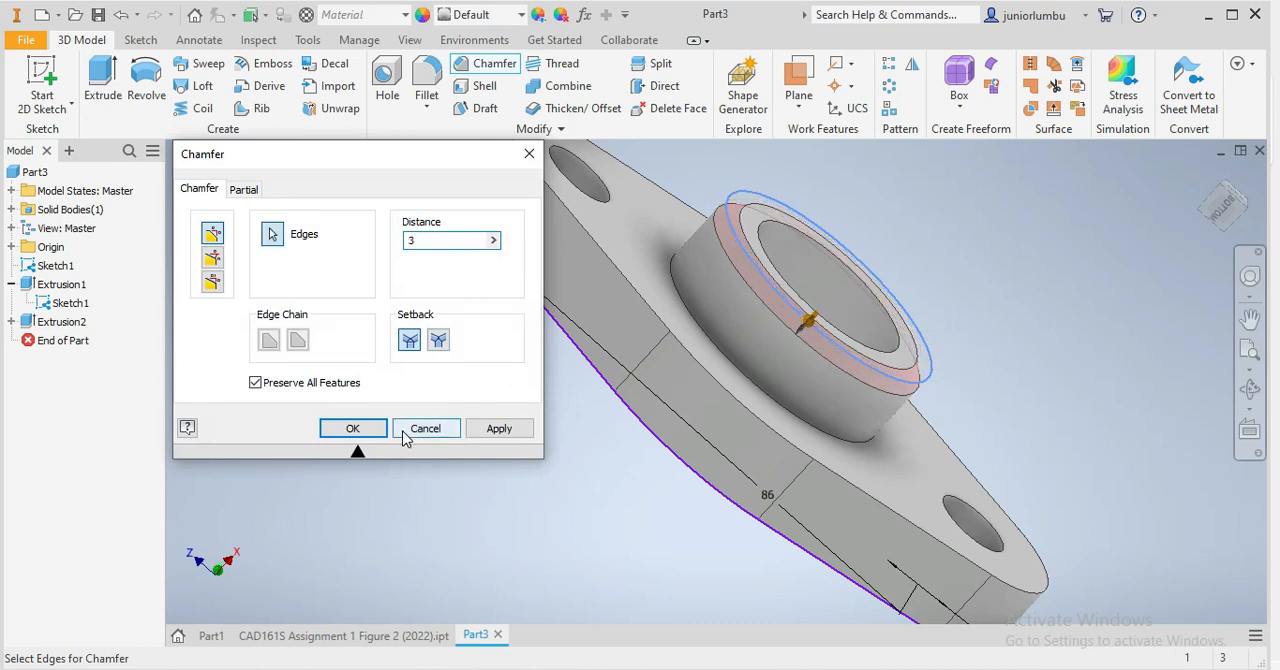
click(353, 428)
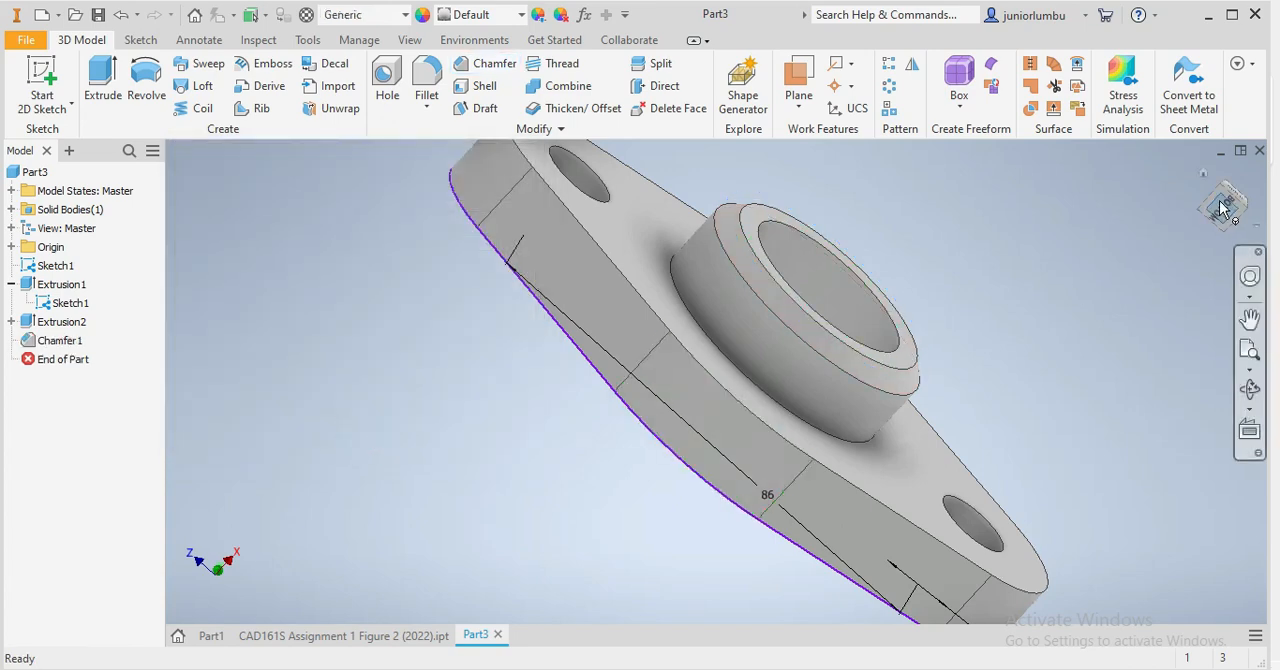
Step: Hide Sketch1 so that only the solid flange is displayed in an angled view
click(1222, 205)
mouse_move(716, 400)
shift+middle_down()
mouse_move(696, 370)
mouse_move(712, 300)
mouse_move(752, 305)
mouse_move(790, 255)
shift+middle_up()
mouse_move(790, 364)
shift+middle_down()
mouse_move(791, 380)
mouse_move(791, 363)
shift+middle_up()
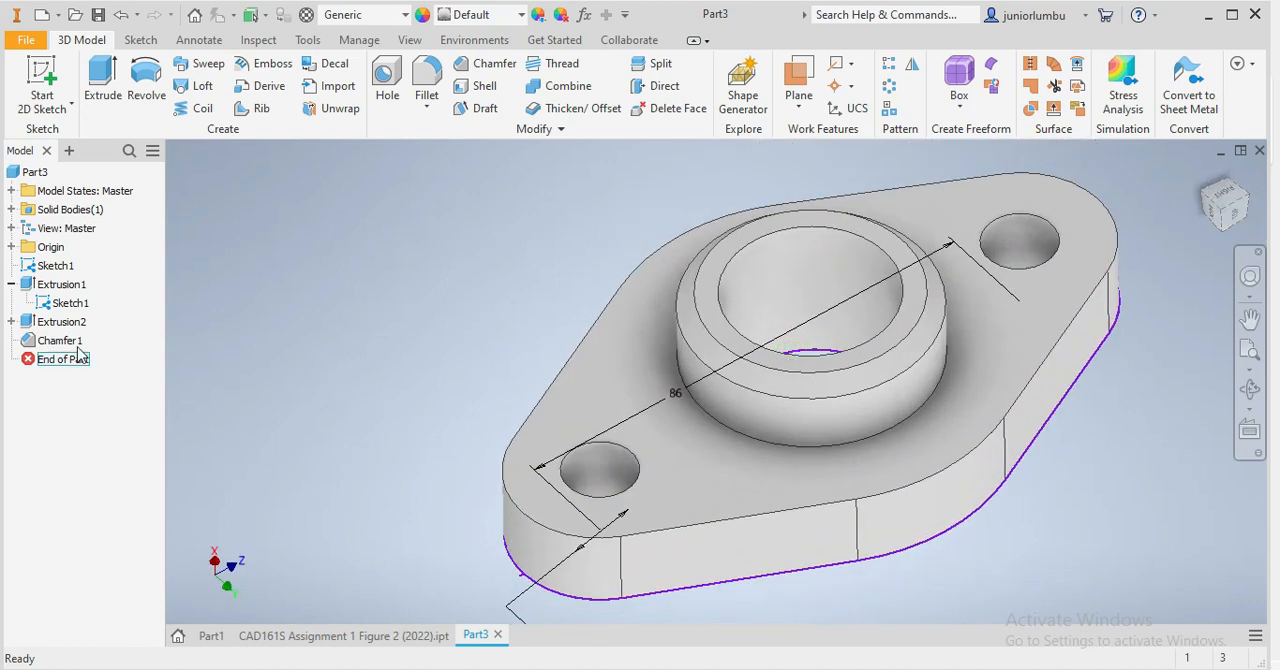
right_click(63, 310)
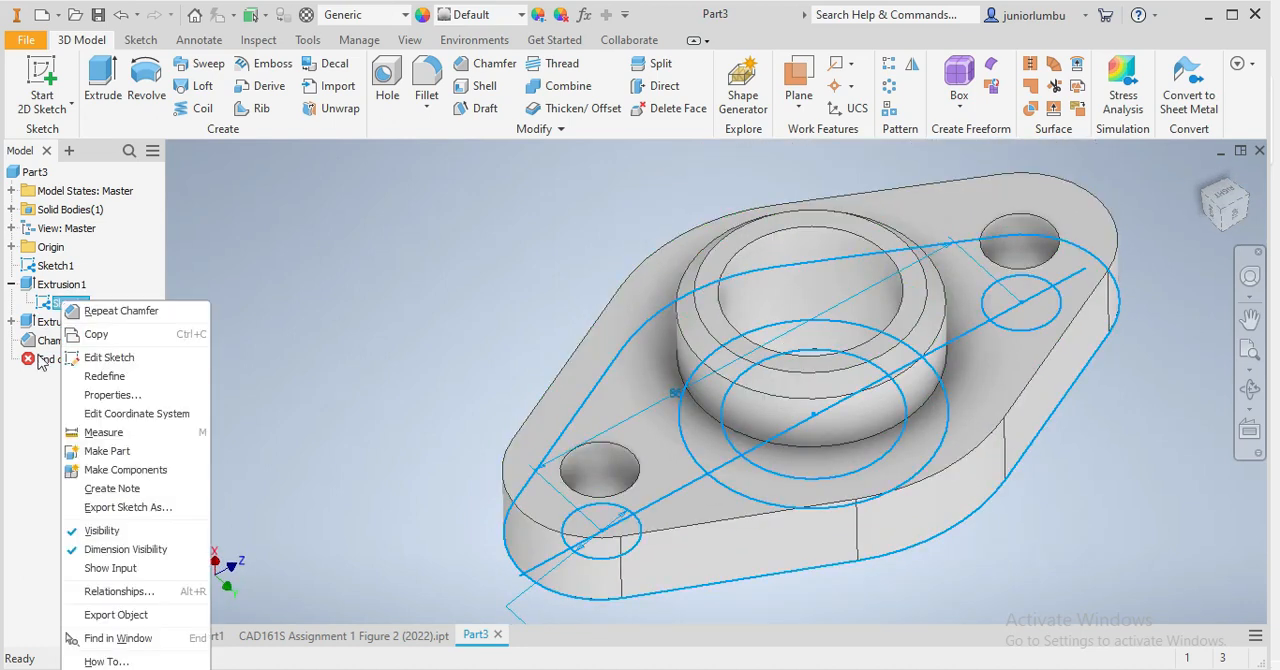
click(85, 527)
scroll(1118, 289, down, 3)
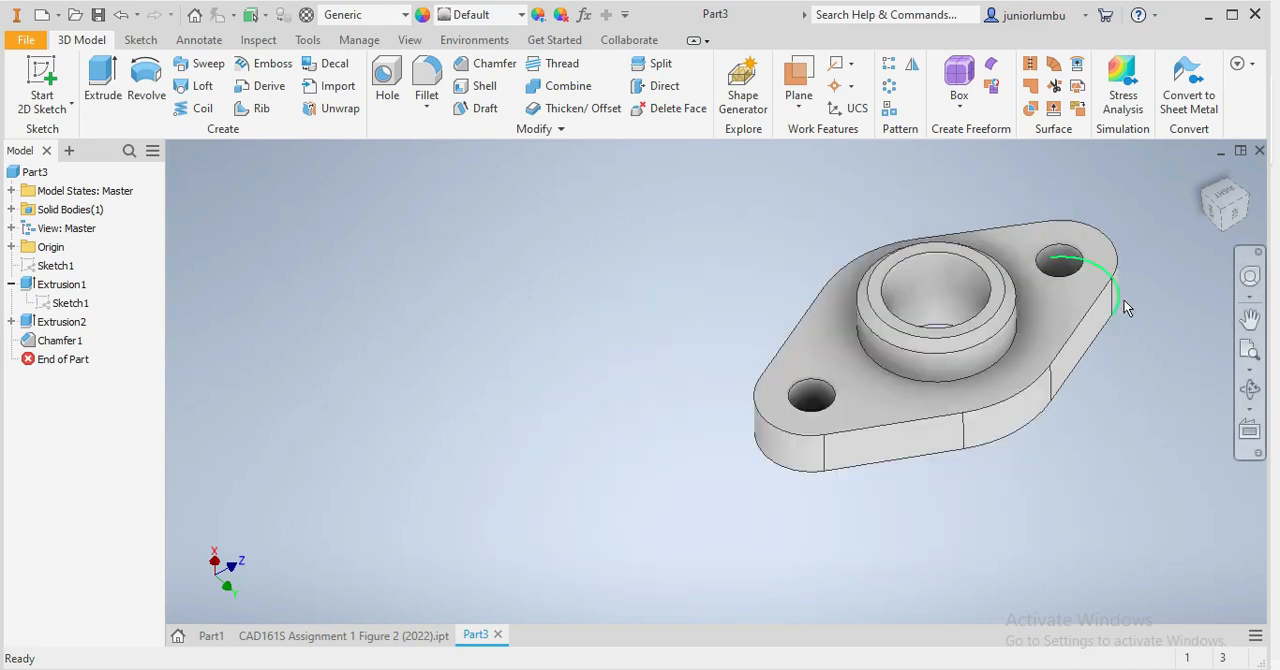
mouse_move(1225, 218)
mouse_down()
mouse_move(1248, 205)
mouse_move(1241, 252)
mouse_move(1236, 226)
mouse_up()
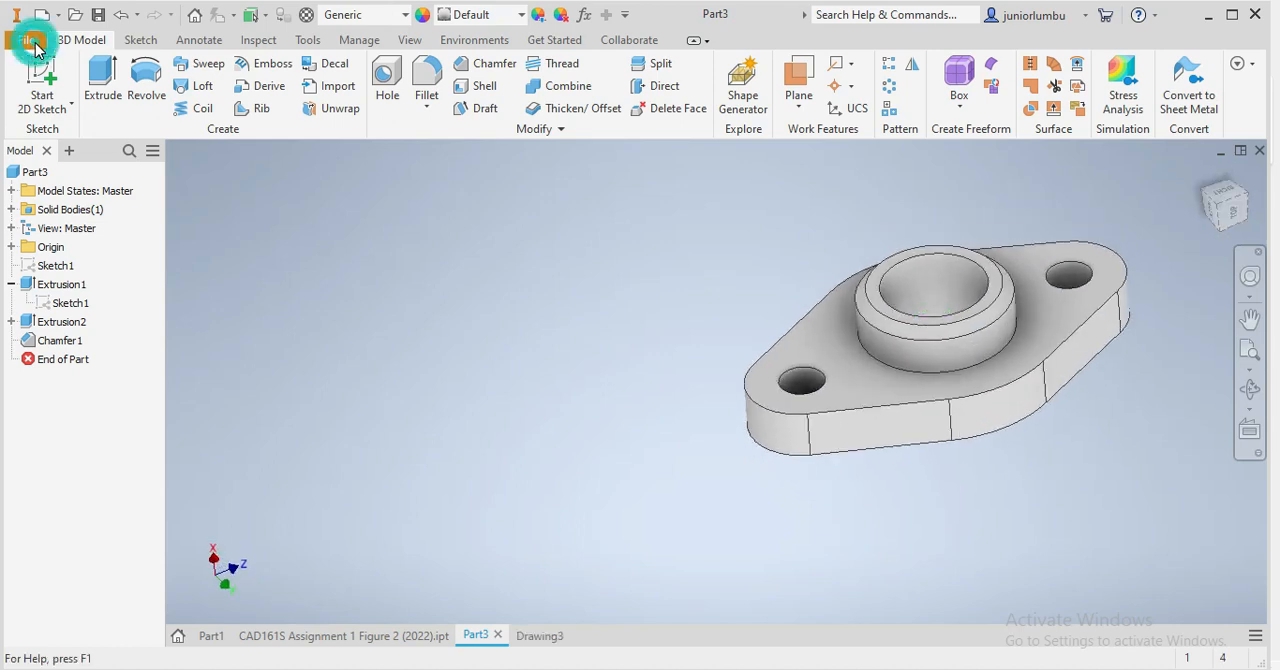
Step: Save the finished flange model as Part3 in the CAD CoreI7 folder
click(30, 41)
mouse_move(106, 257)
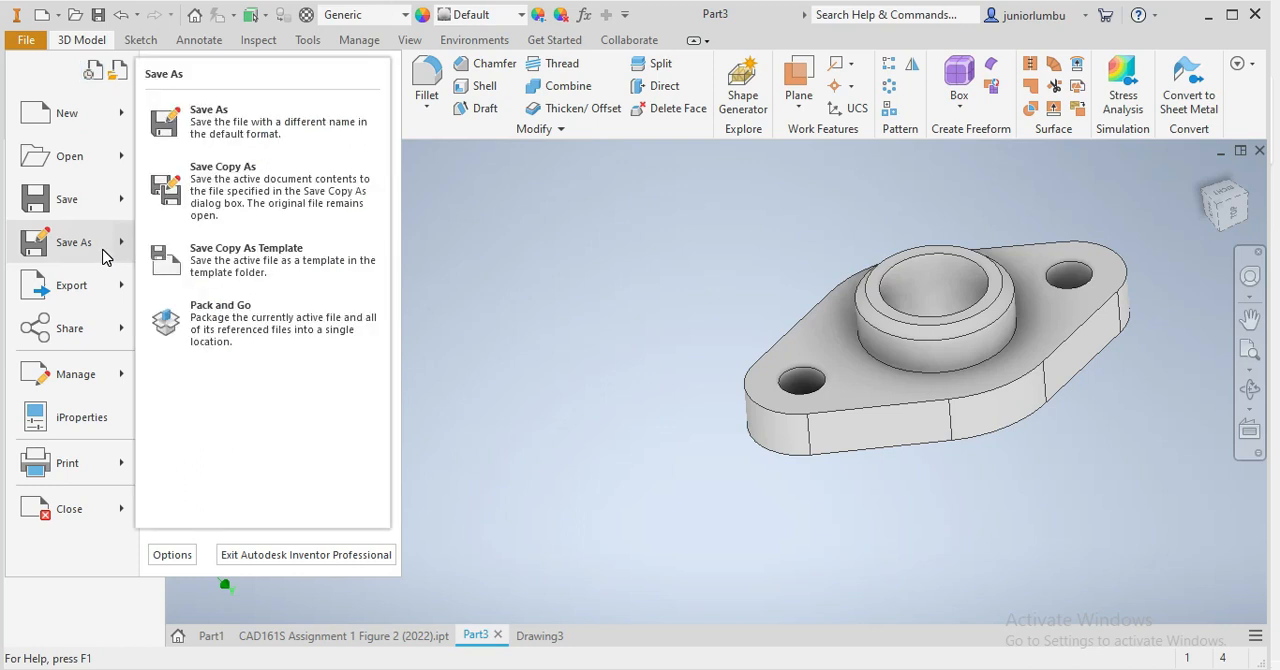
click(200, 122)
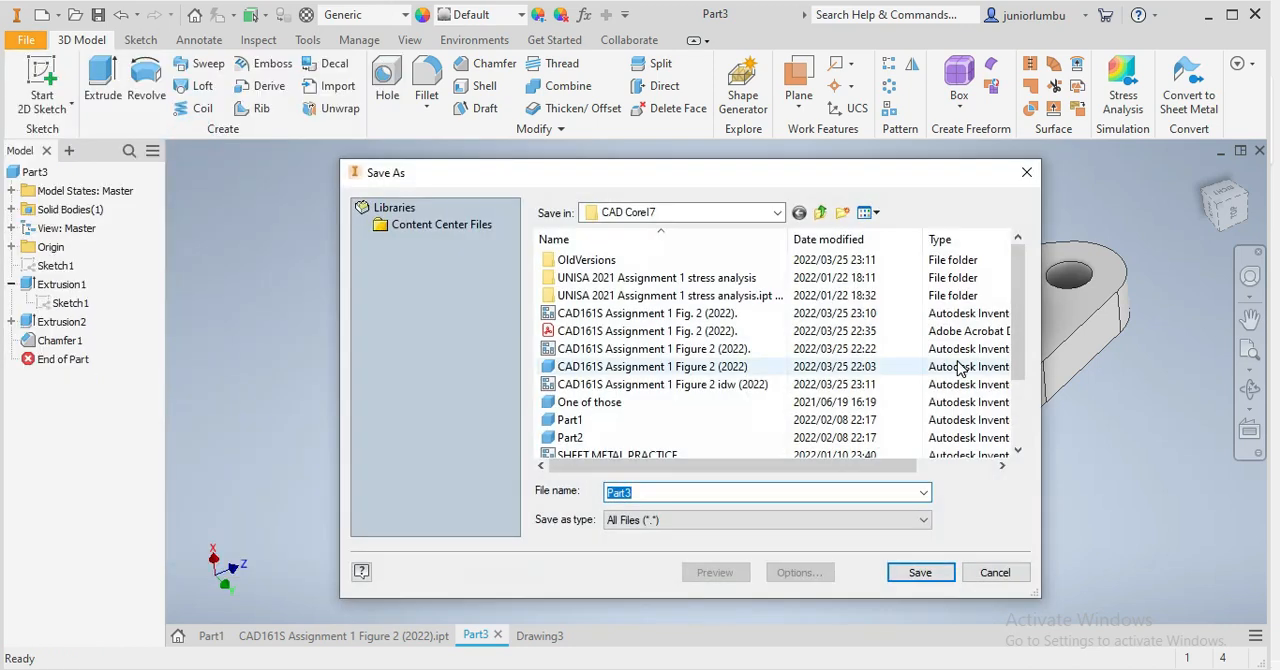
click(906, 578)
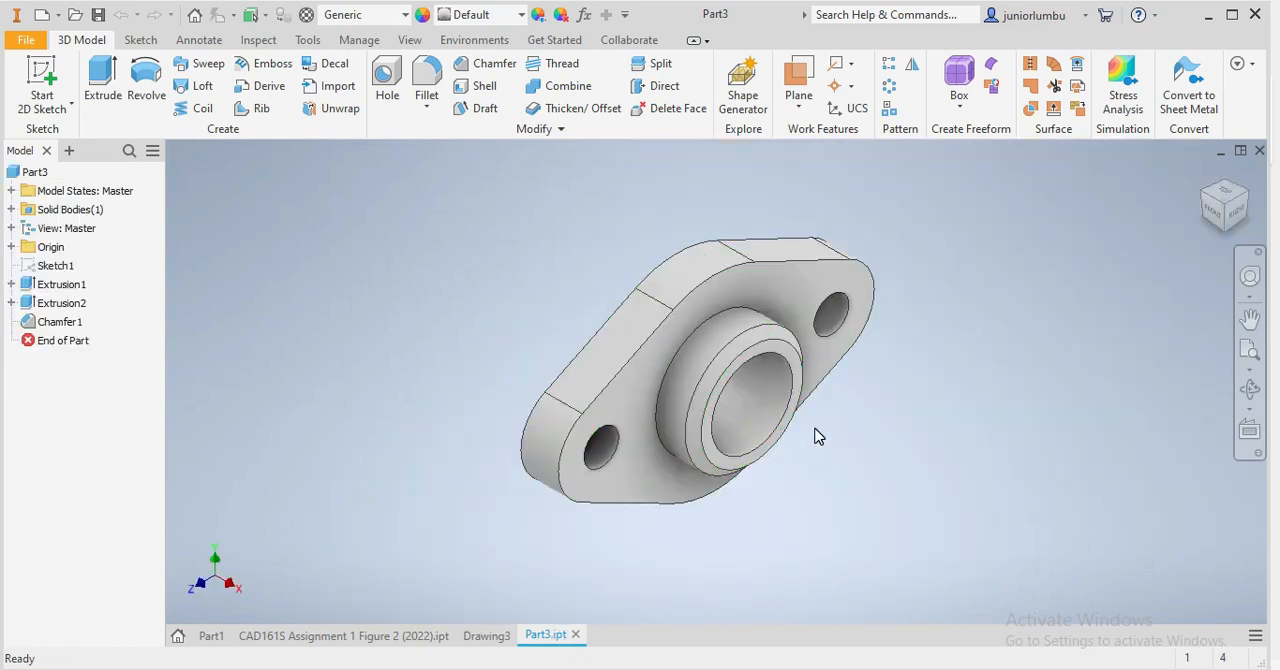
Step: Create a new drawing from the metric ANSI (mm).idw template
click(42, 15)
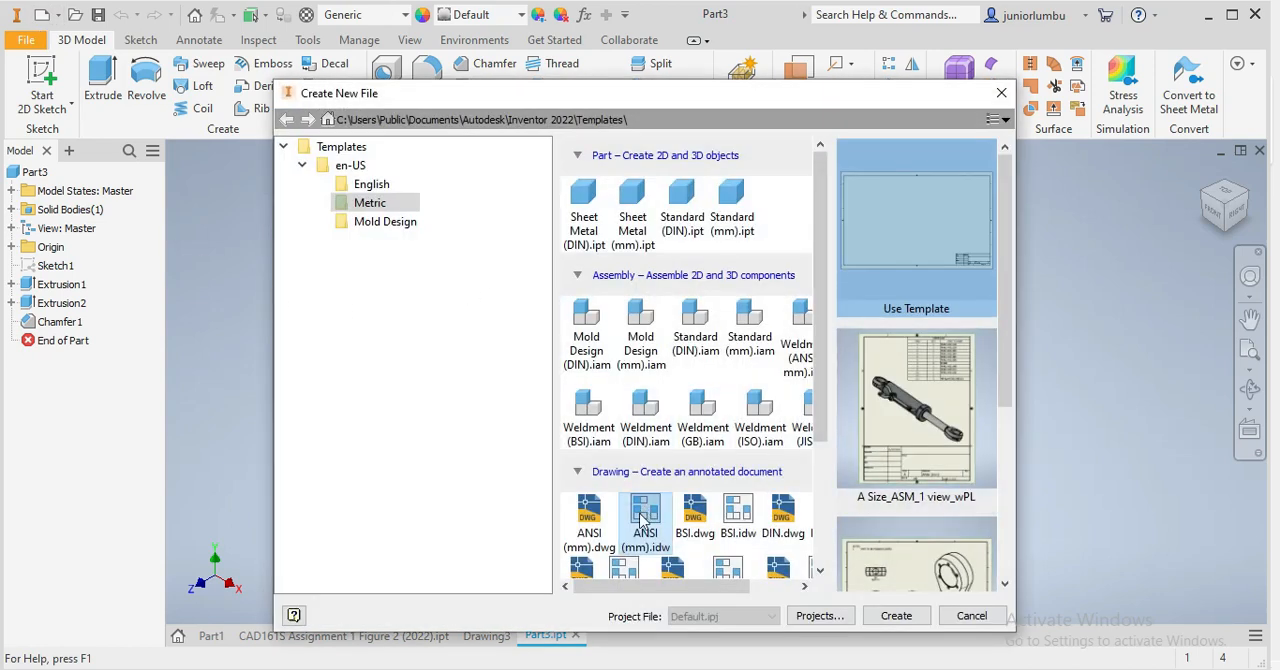
scroll(644, 515, down, 1)
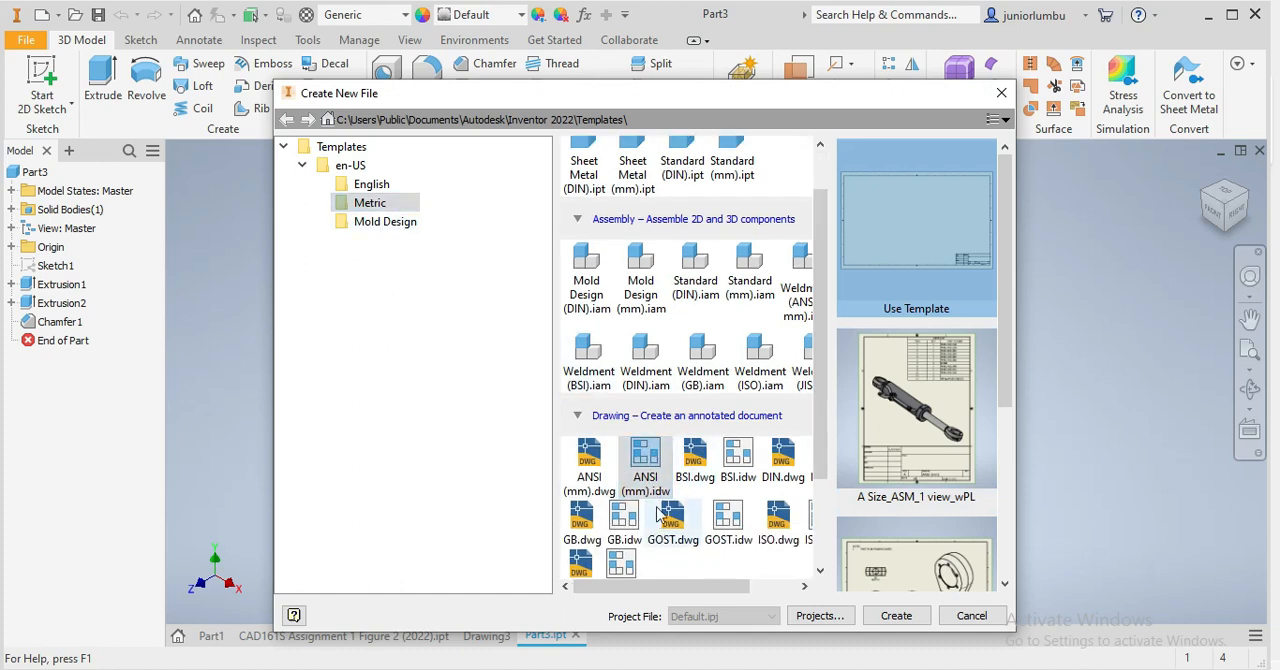
click(897, 616)
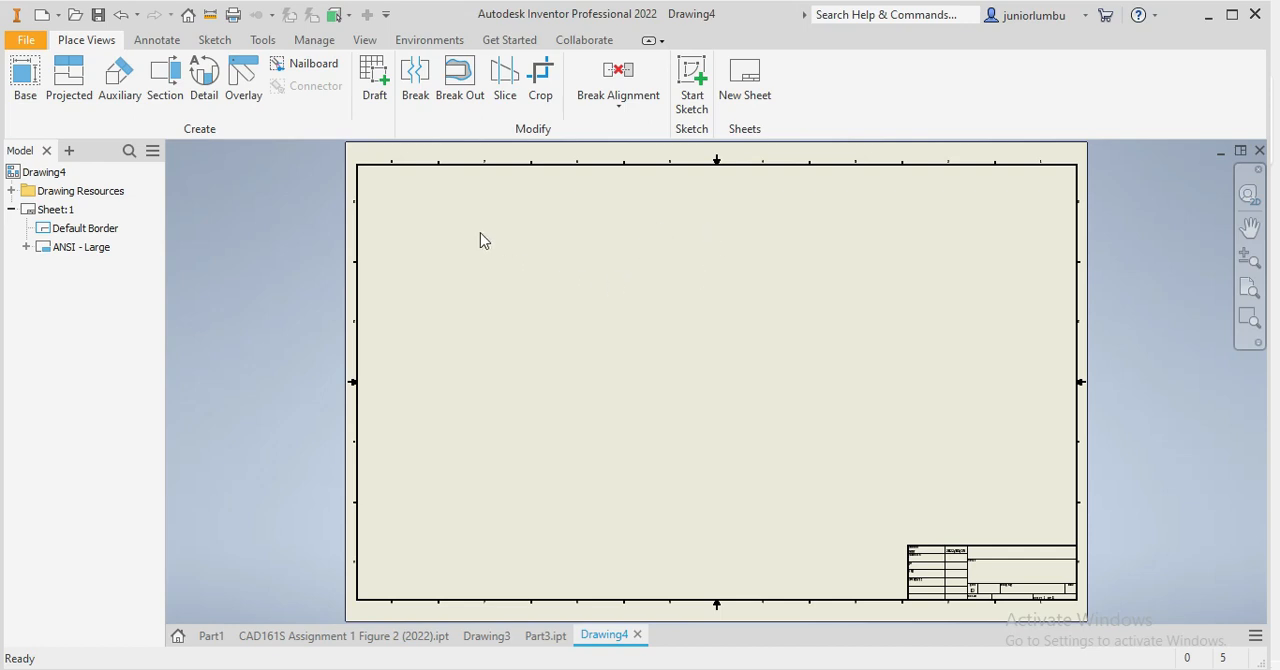
Step: Set the projection type of Default Standard (ANSI-mm) to Third Angle and save the standard
click(311, 44)
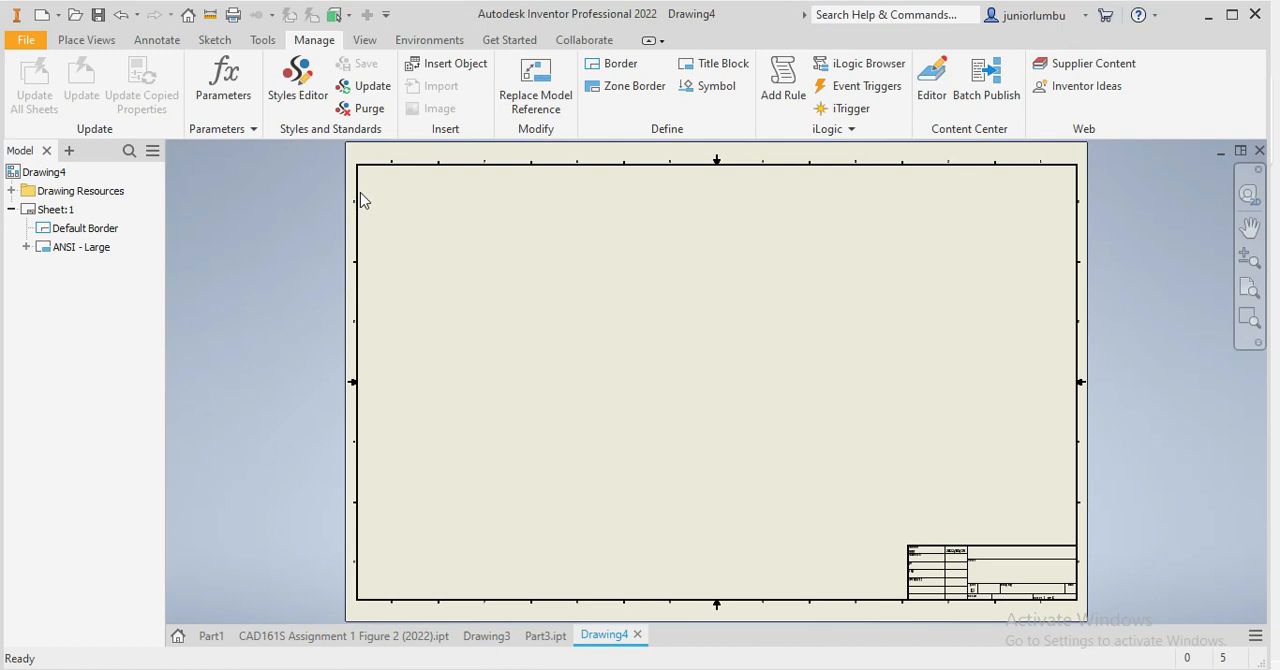
click(296, 86)
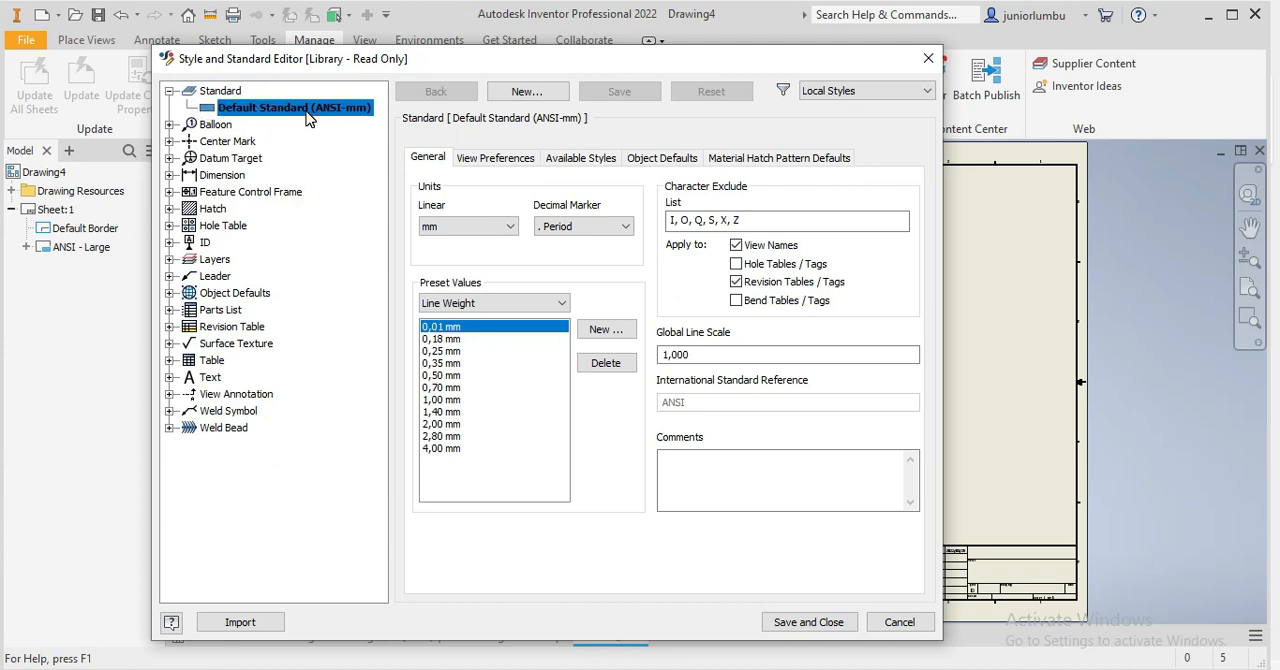
click(507, 163)
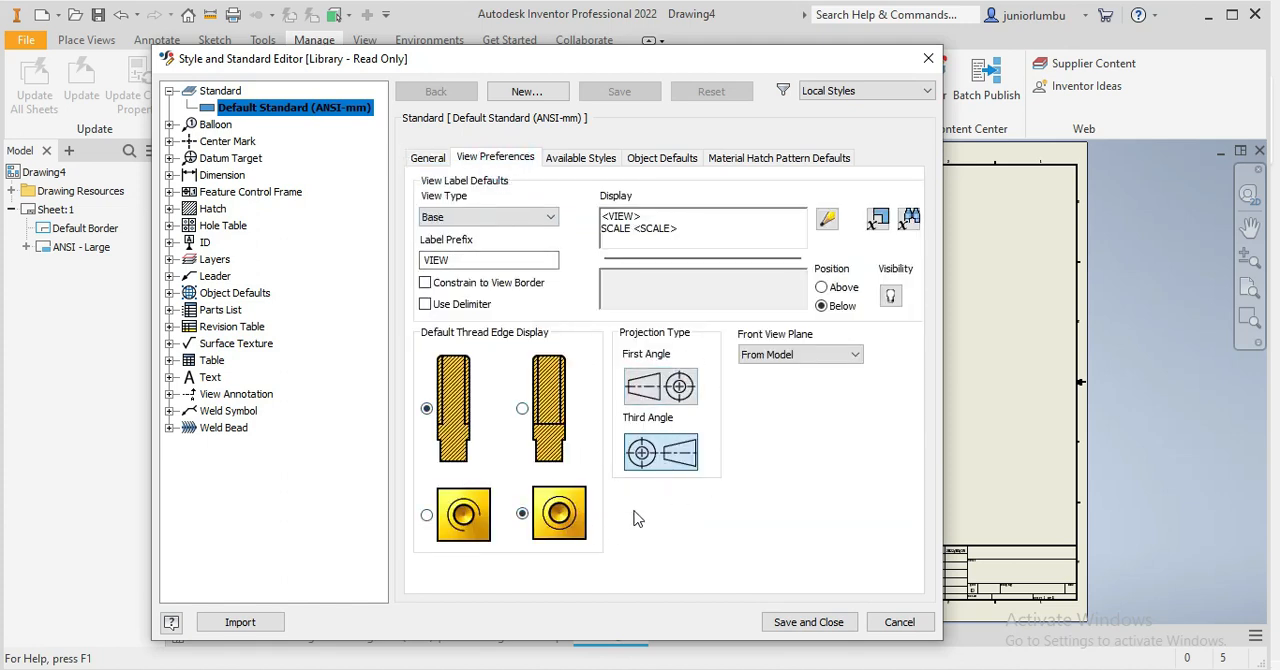
click(663, 388)
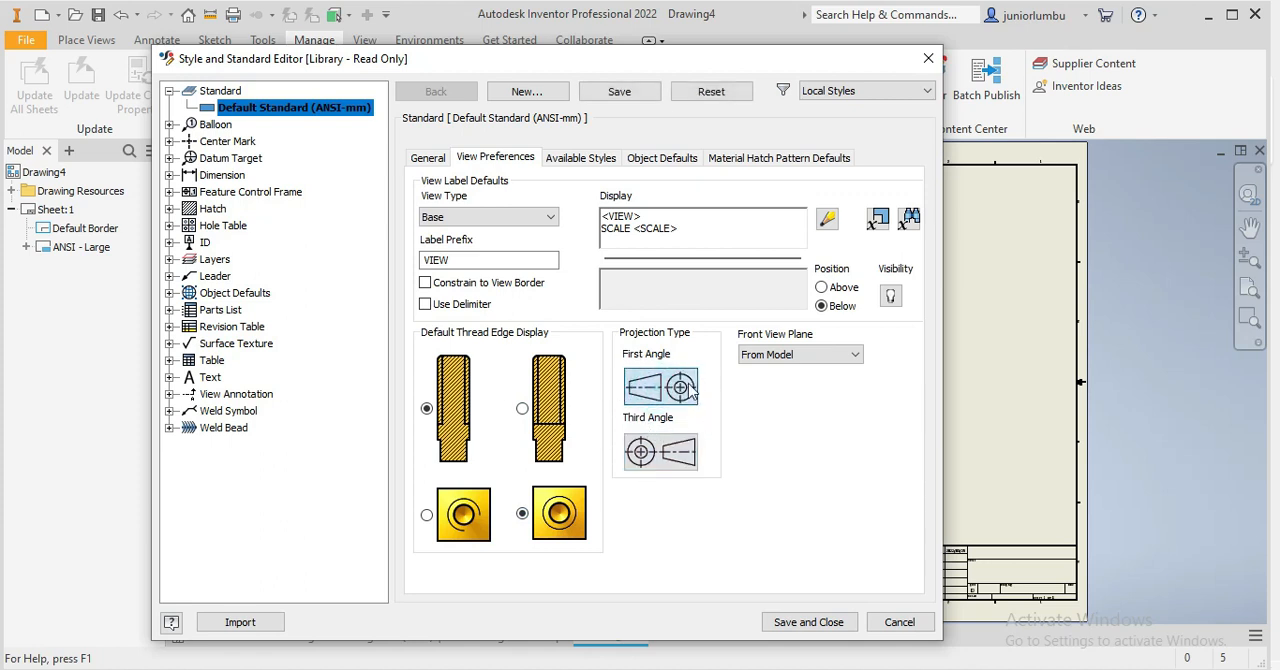
click(647, 462)
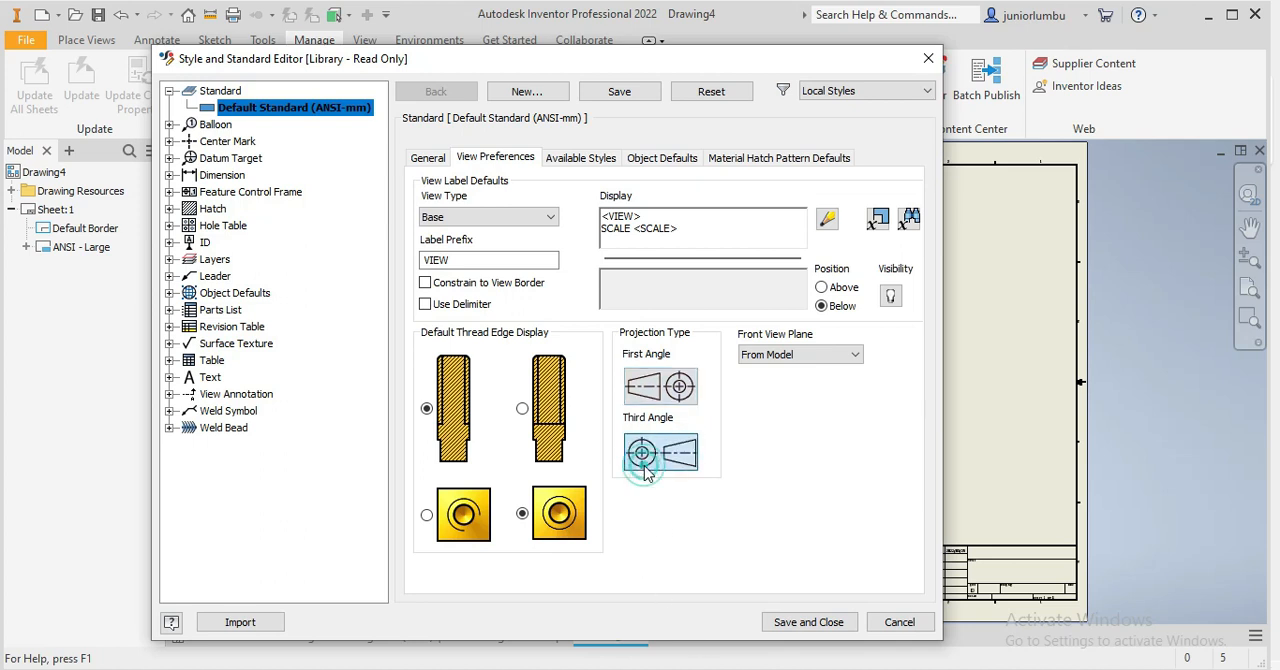
click(808, 622)
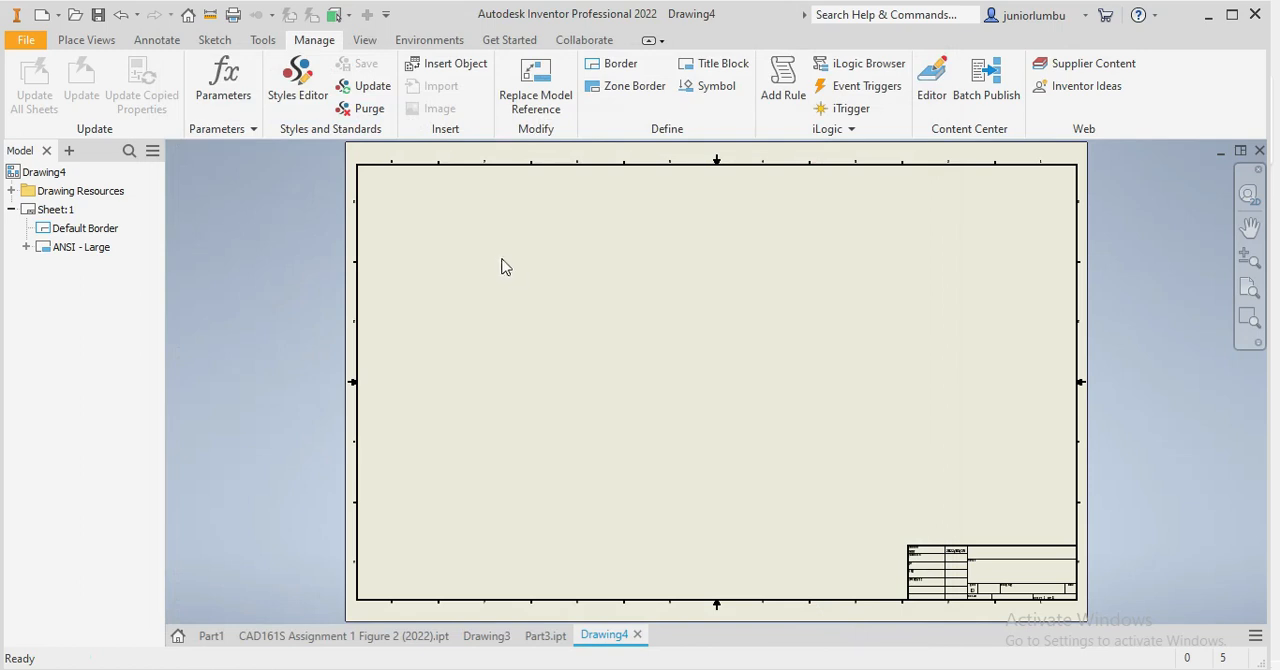
Step: Set up a base view of Part3 in the RIGHT orientation at 2:1 scale in the sheet's upper-left area
right_click(451, 234)
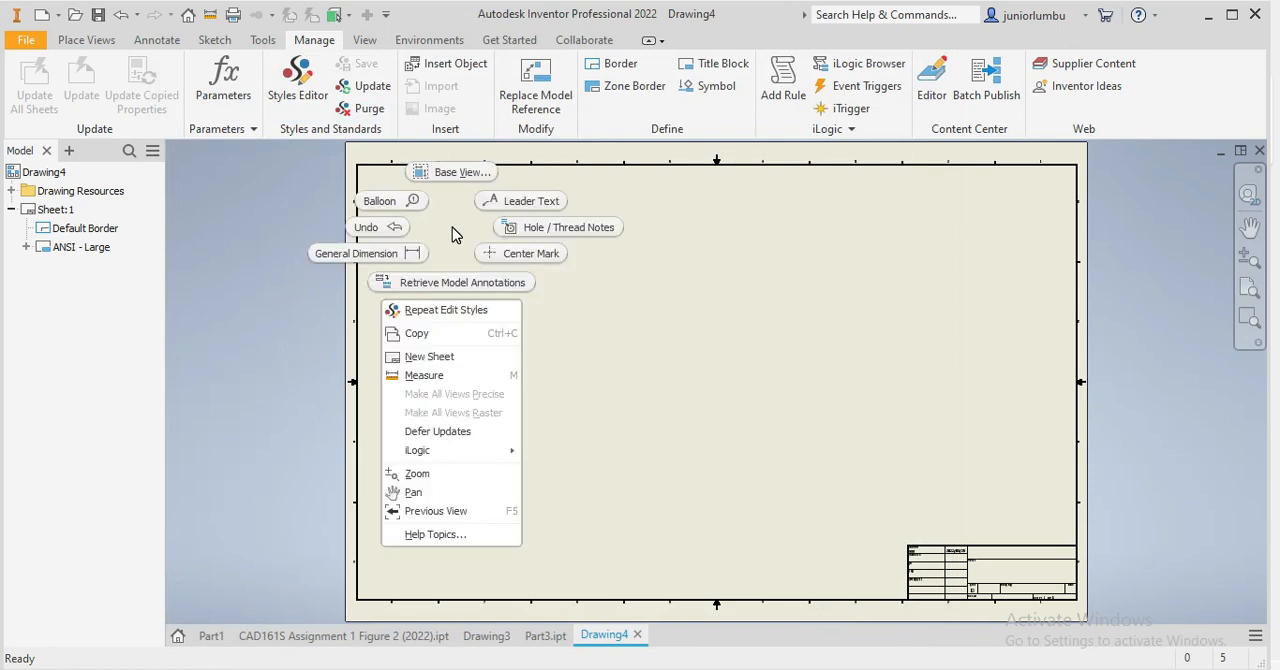
click(448, 174)
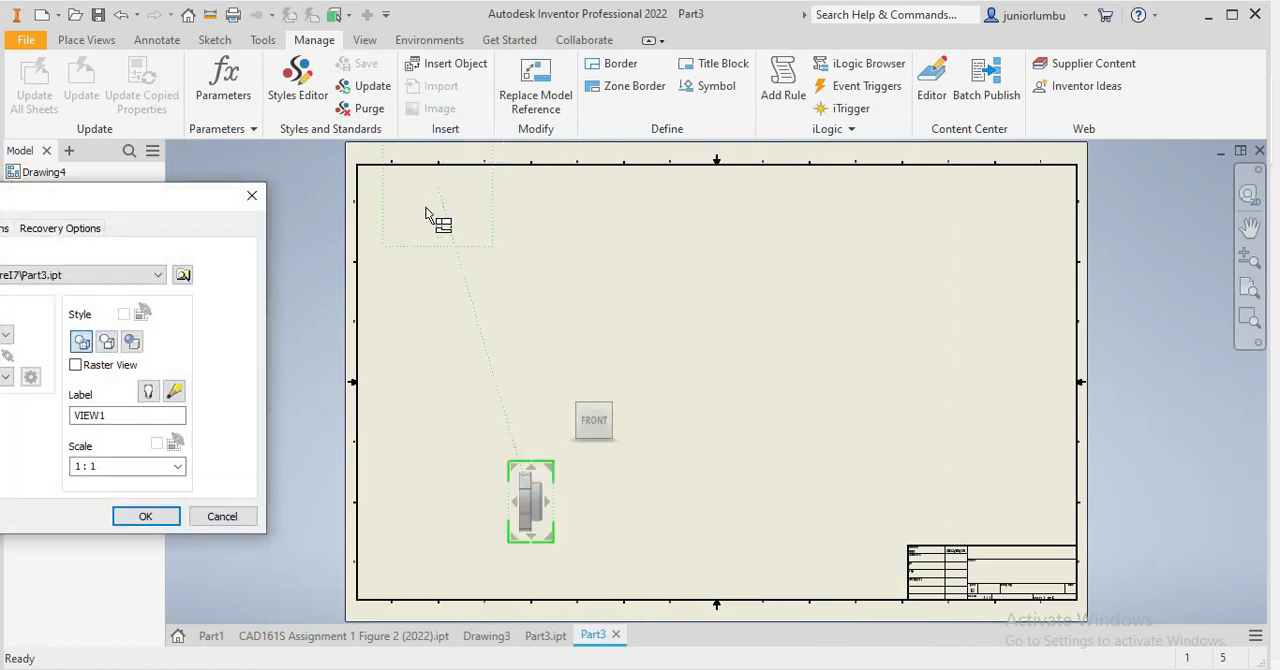
mouse_move(543, 527)
mouse_down()
mouse_move(521, 448)
mouse_move(530, 380)
mouse_move(590, 325)
mouse_move(595, 291)
mouse_up()
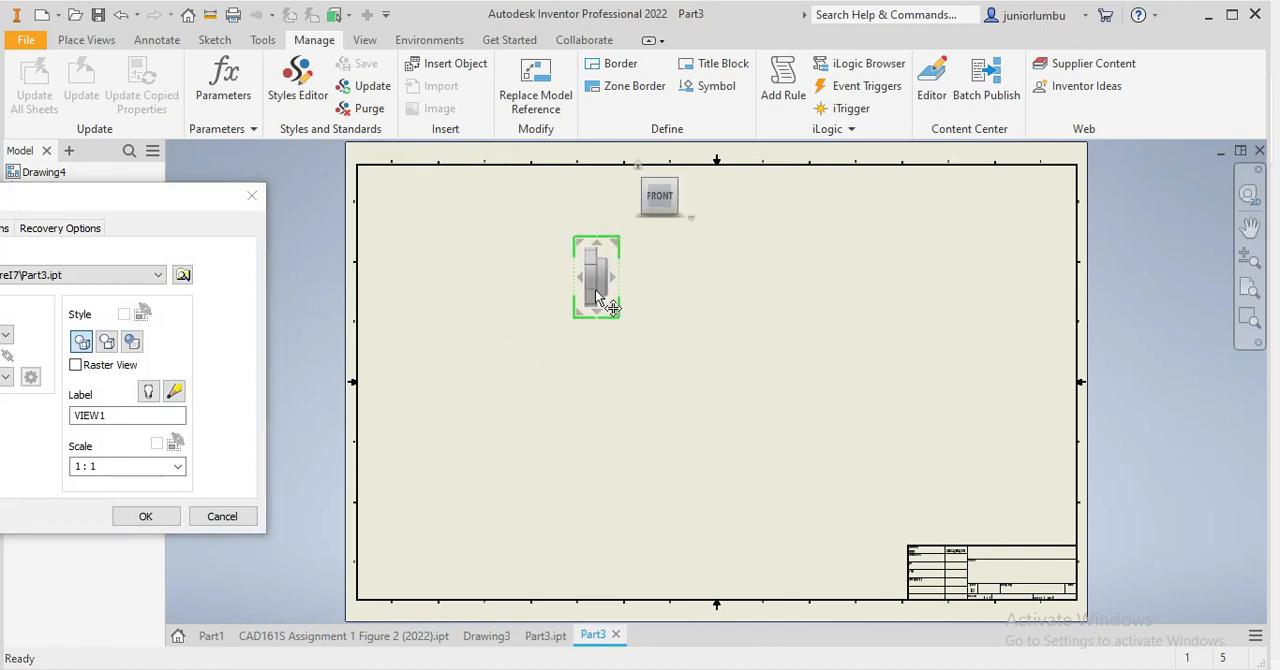
click(635, 196)
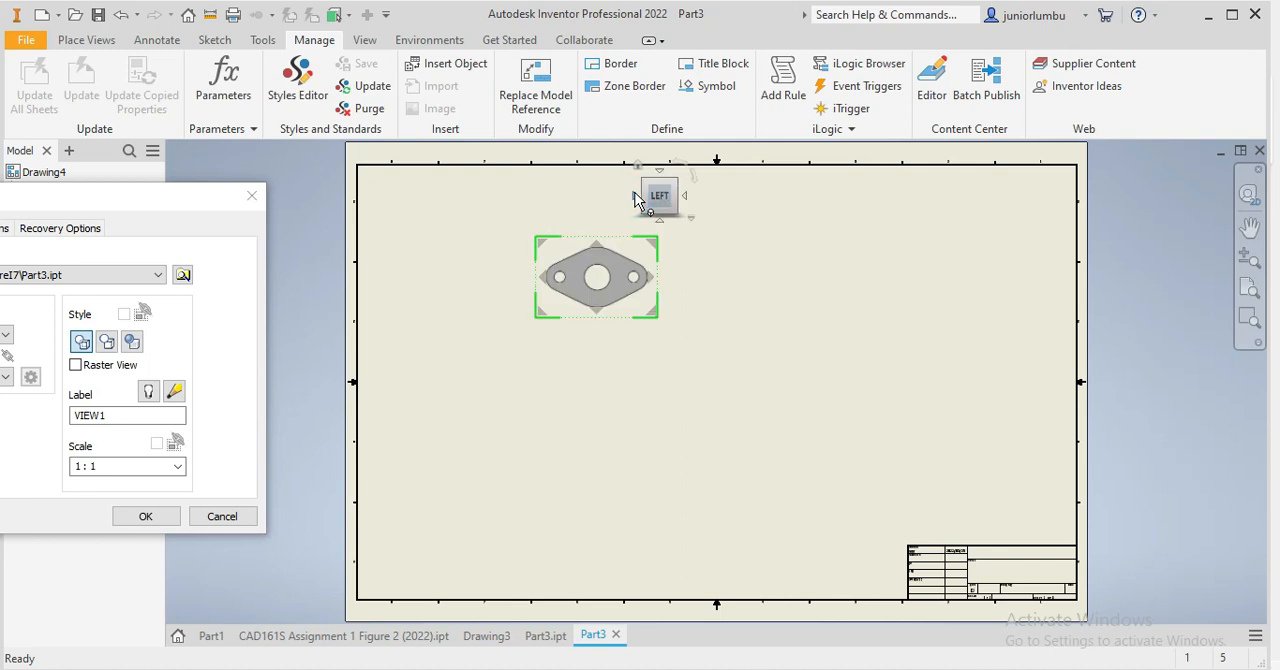
click(635, 196)
click(635, 196)
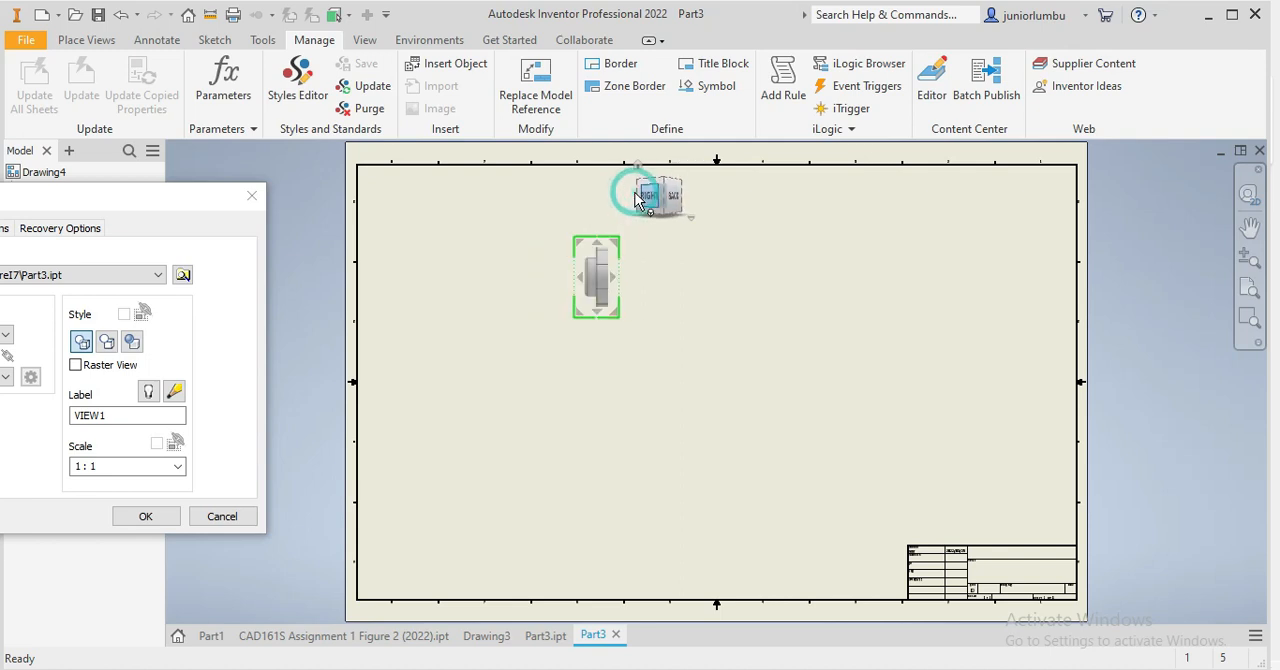
drag(588, 293, 503, 249)
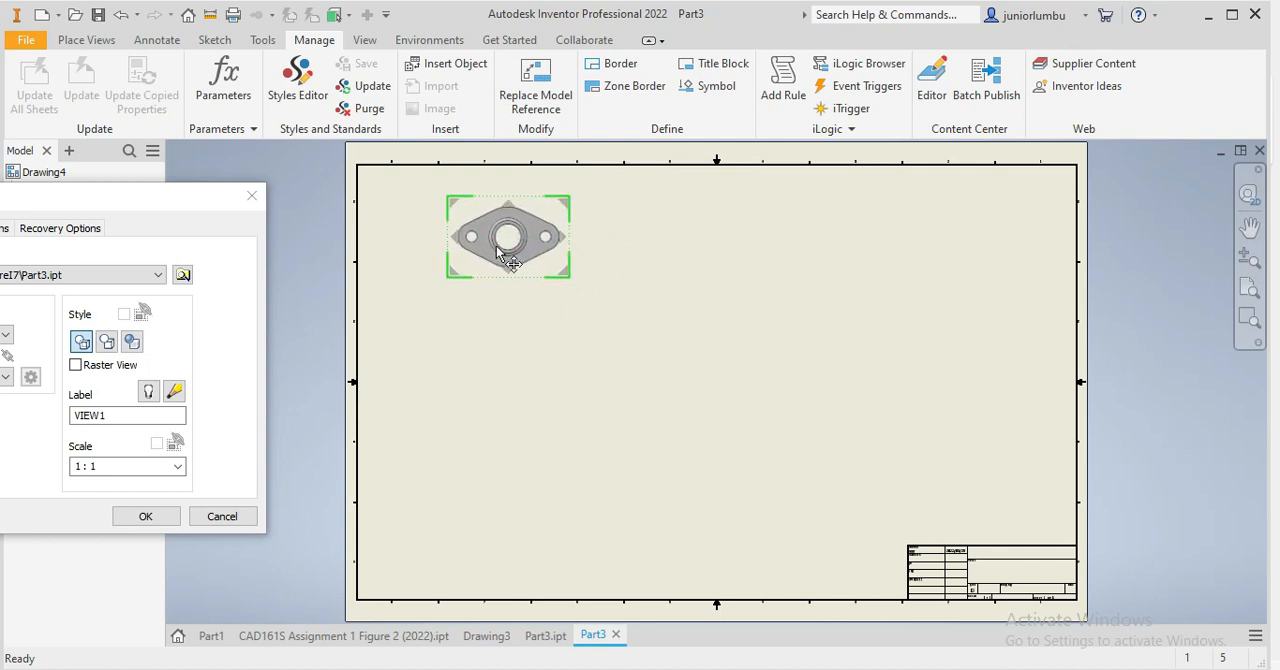
click(177, 466)
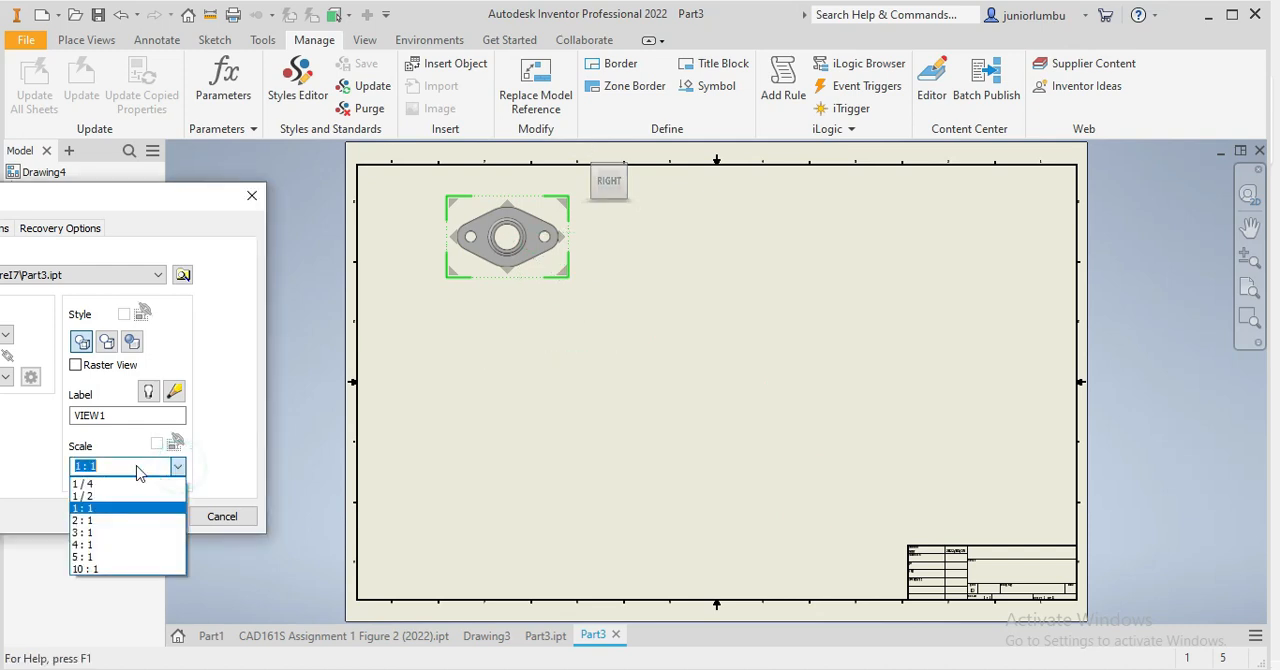
click(110, 520)
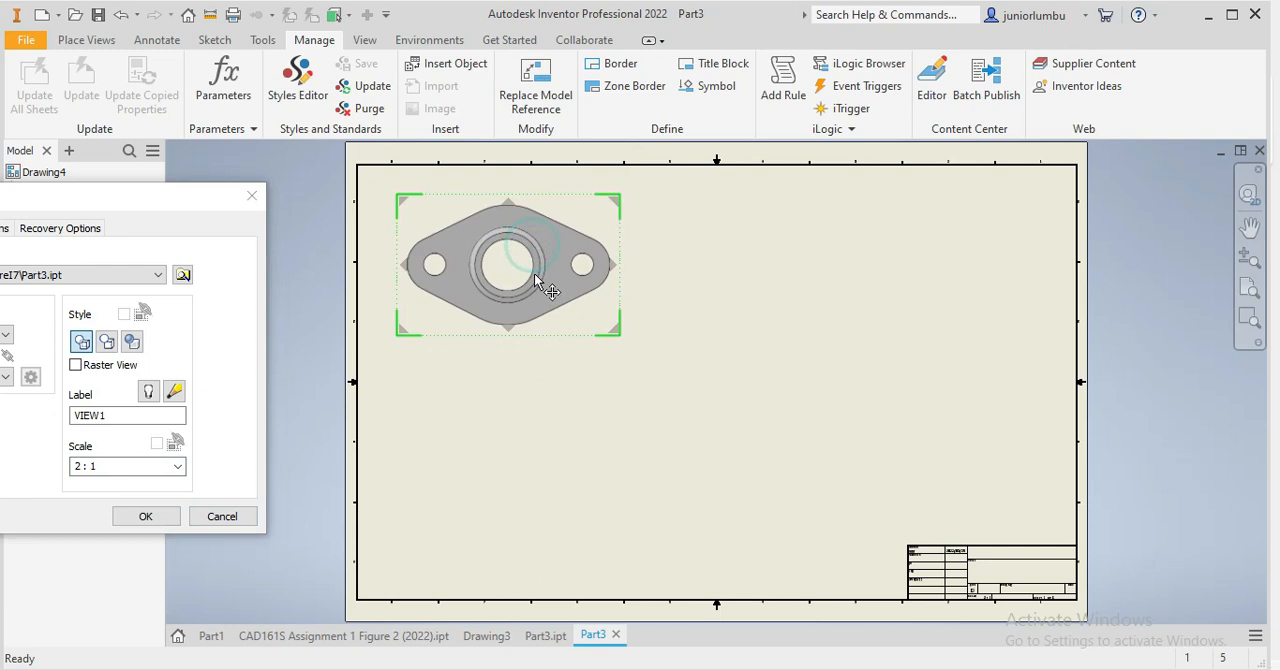
click(535, 276)
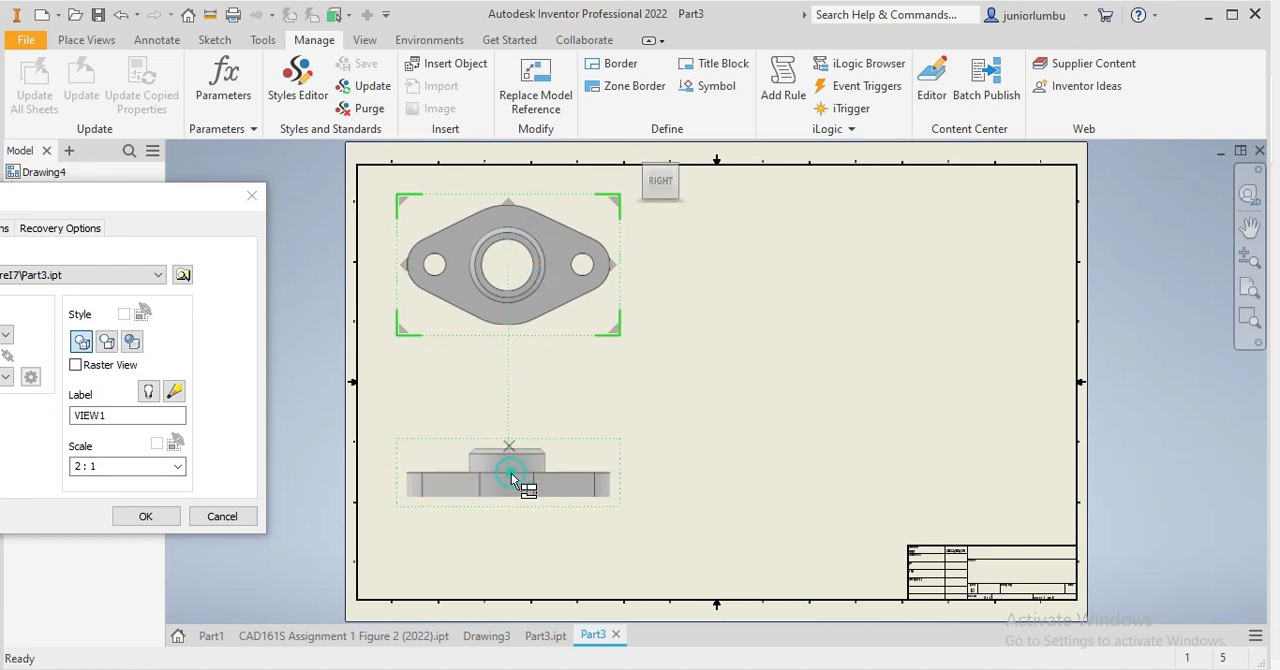
Step: Project a view below the base view, one to its right and an isometric view diagonally, and create all views
click(583, 484)
click(919, 307)
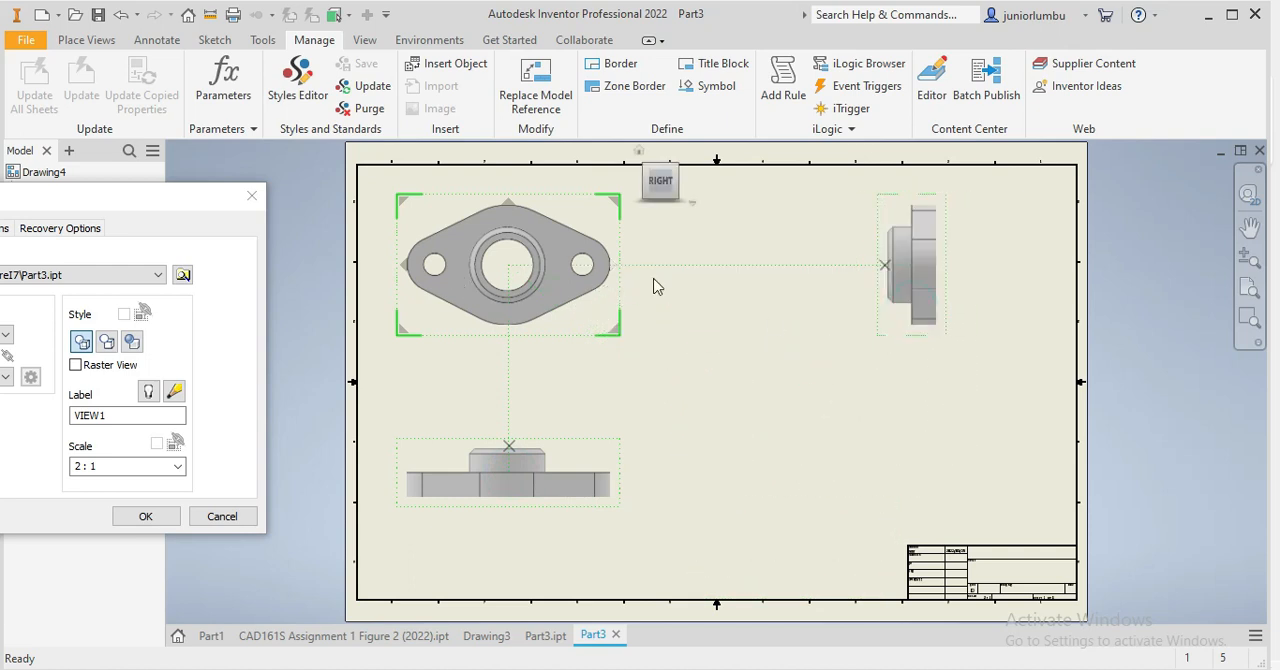
click(775, 457)
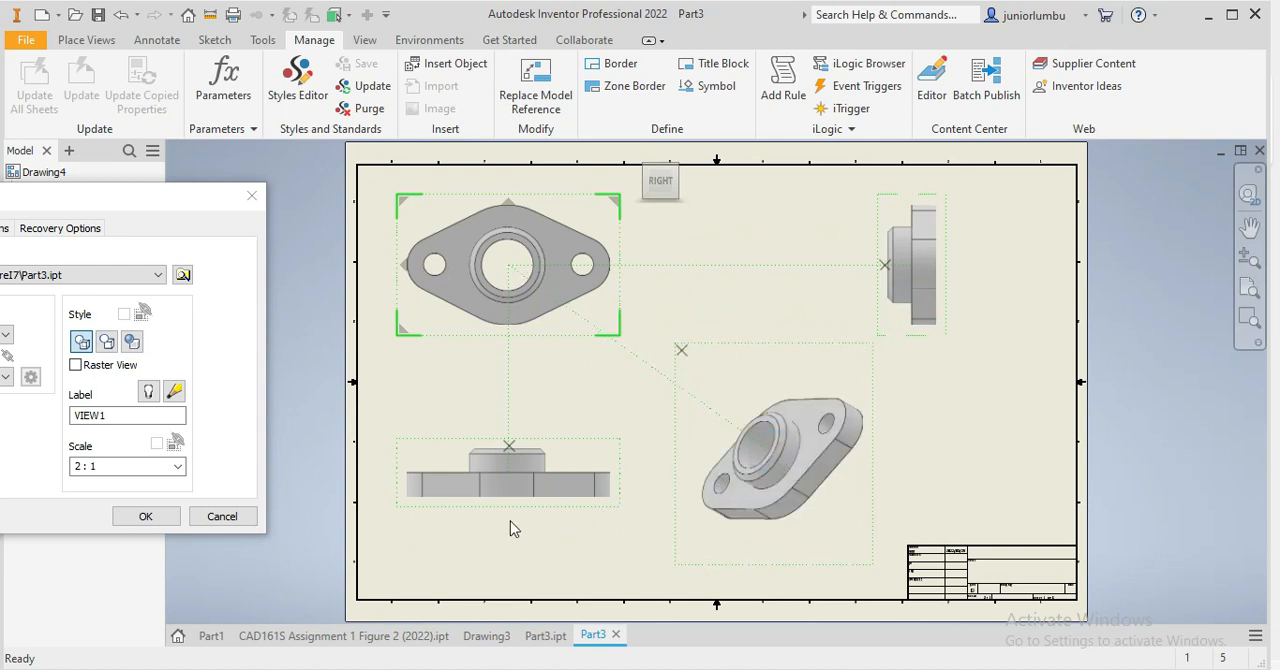
click(145, 516)
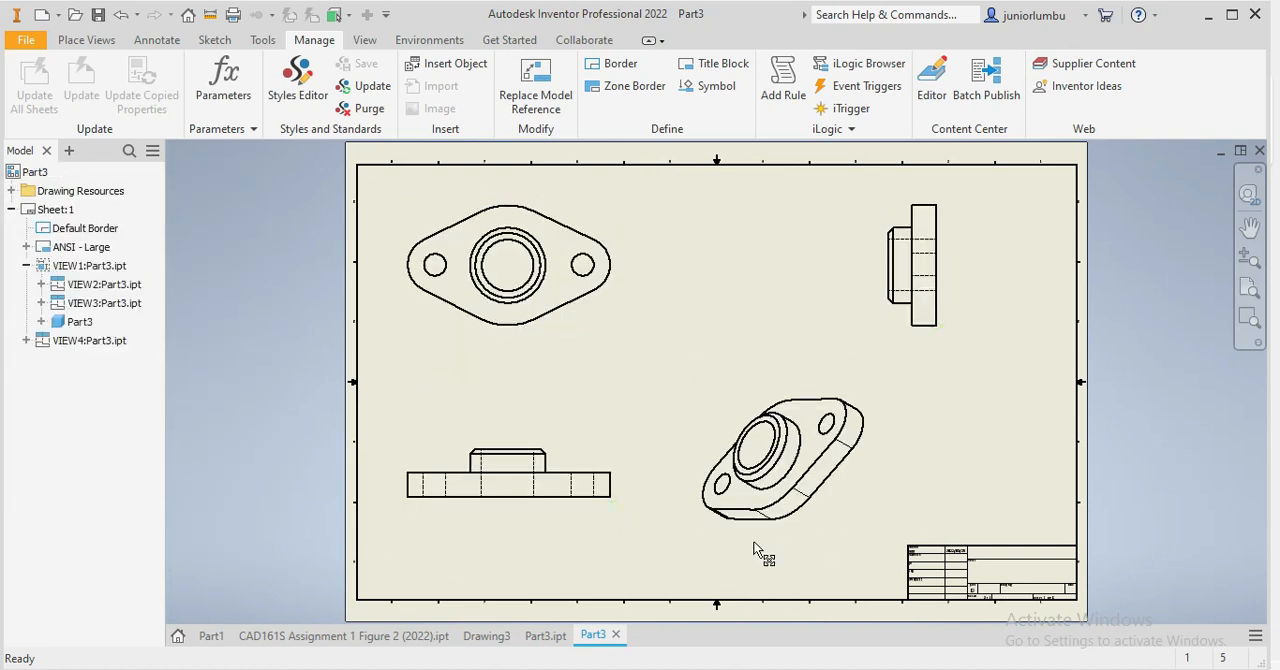
Step: Save the drawing as Part3 idw in the CAD CoreI7 folder
click(26, 40)
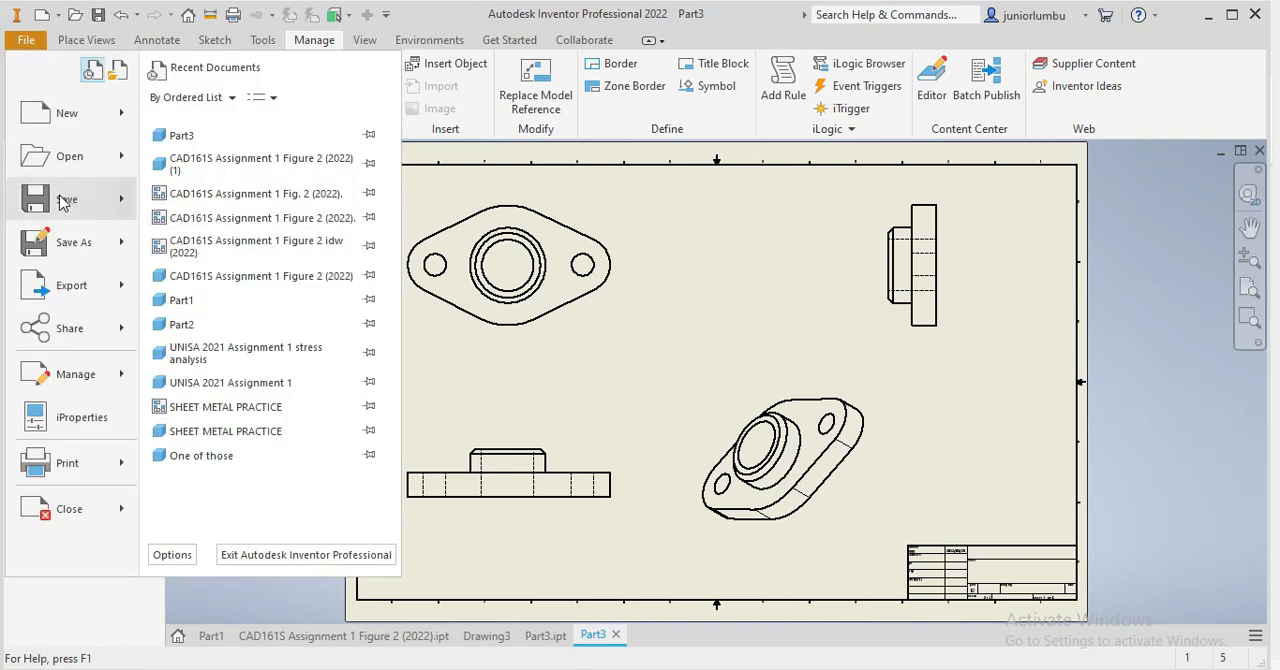
mouse_move(85, 255)
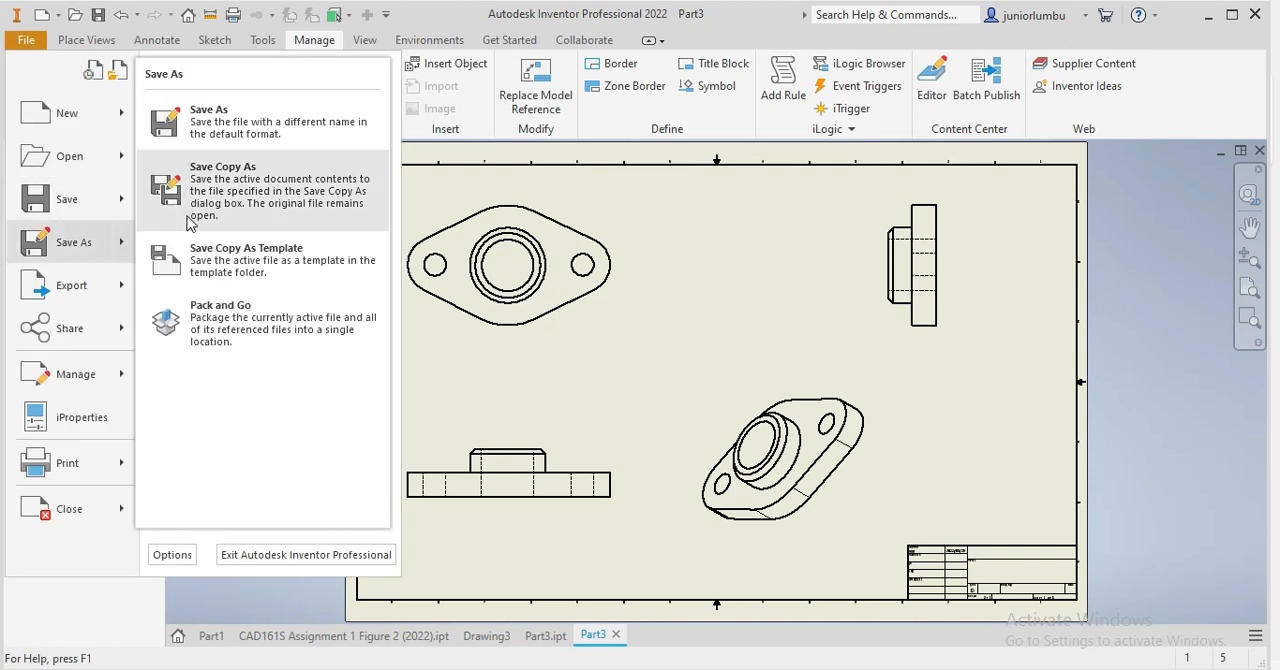
click(226, 128)
click(636, 491)
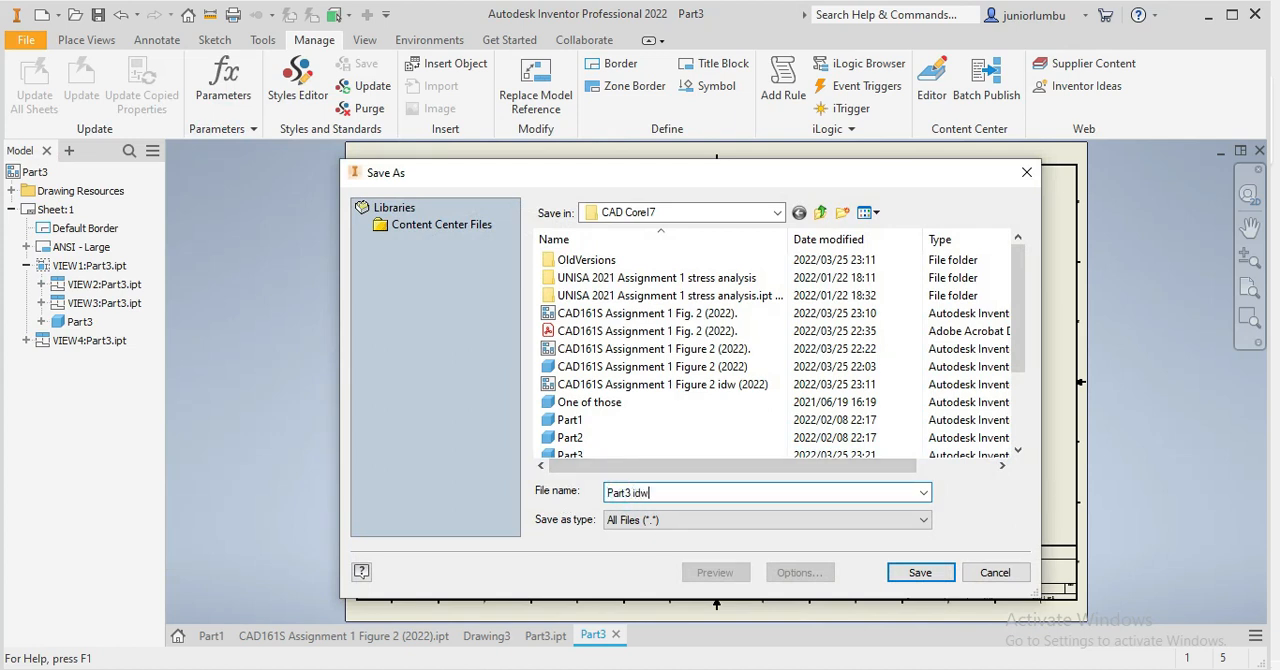
key(Return)
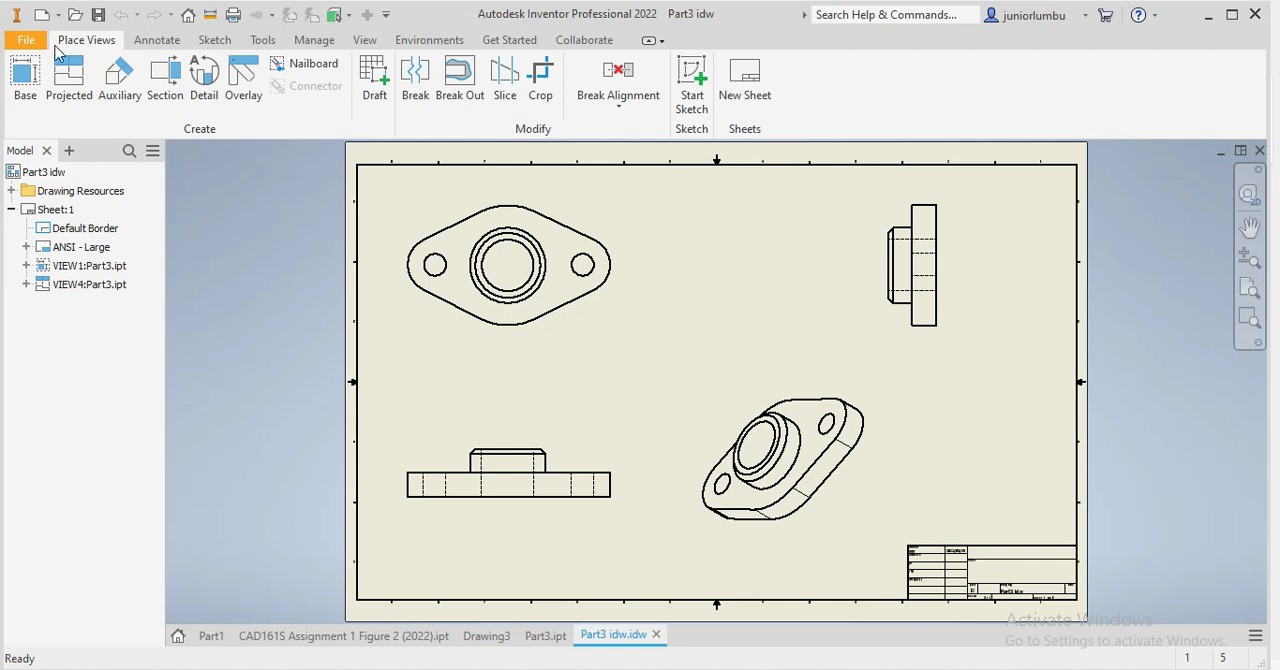
Step: Export the drawing as a PDF file named Part3 pdf in the CAD CoreI7 folder
click(26, 40)
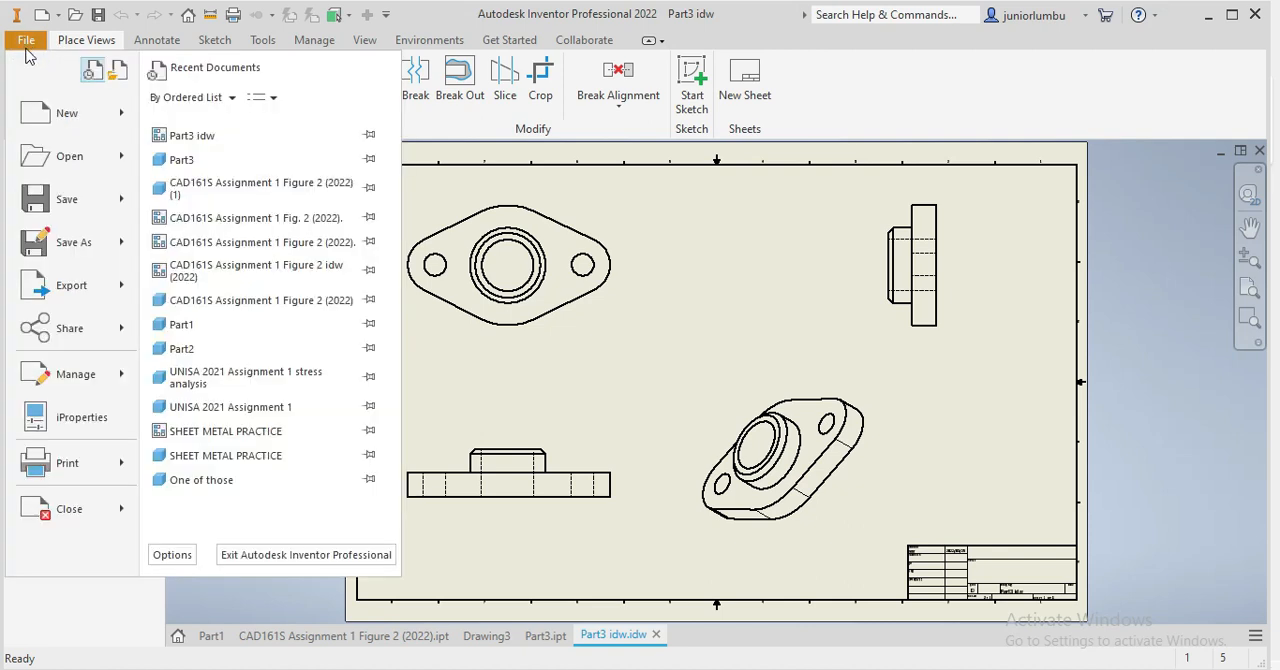
mouse_move(52, 288)
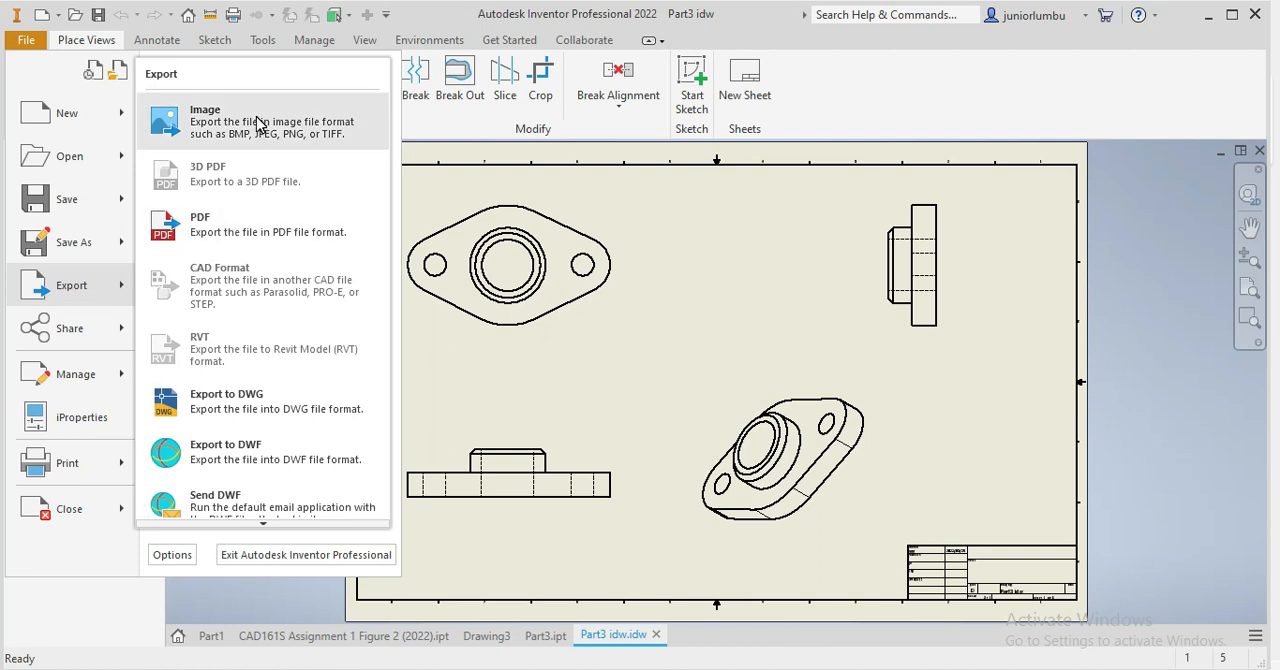
click(212, 228)
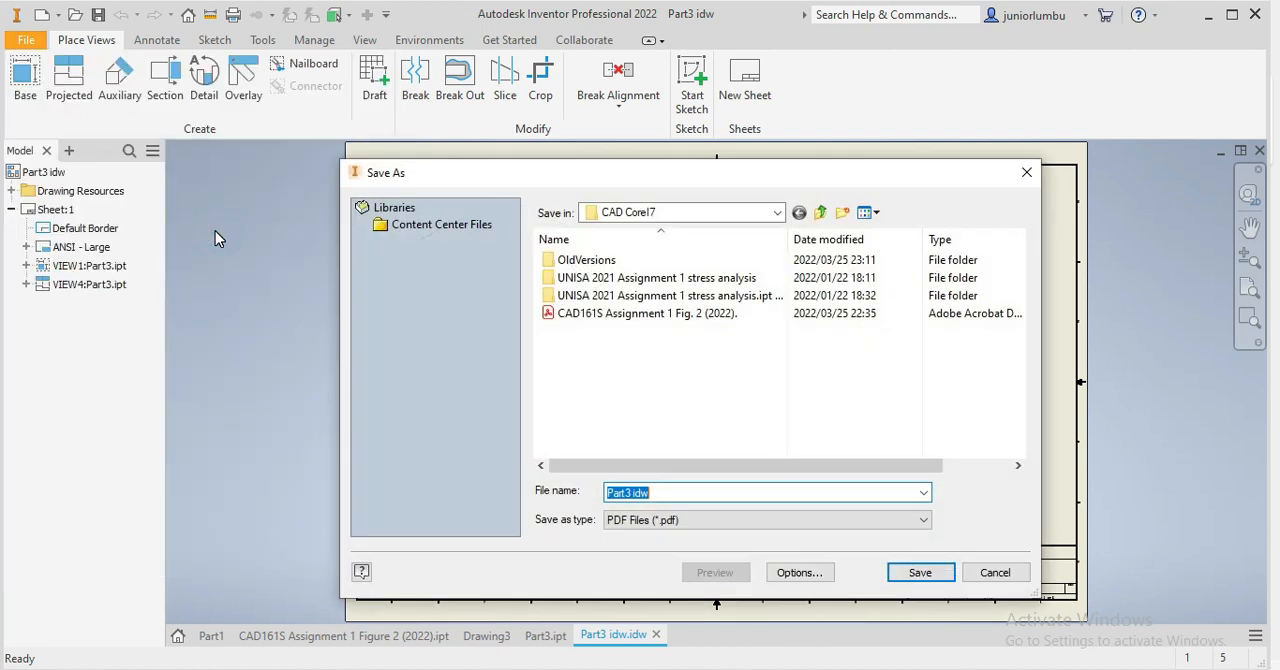
click(659, 496)
key(BackSpace)
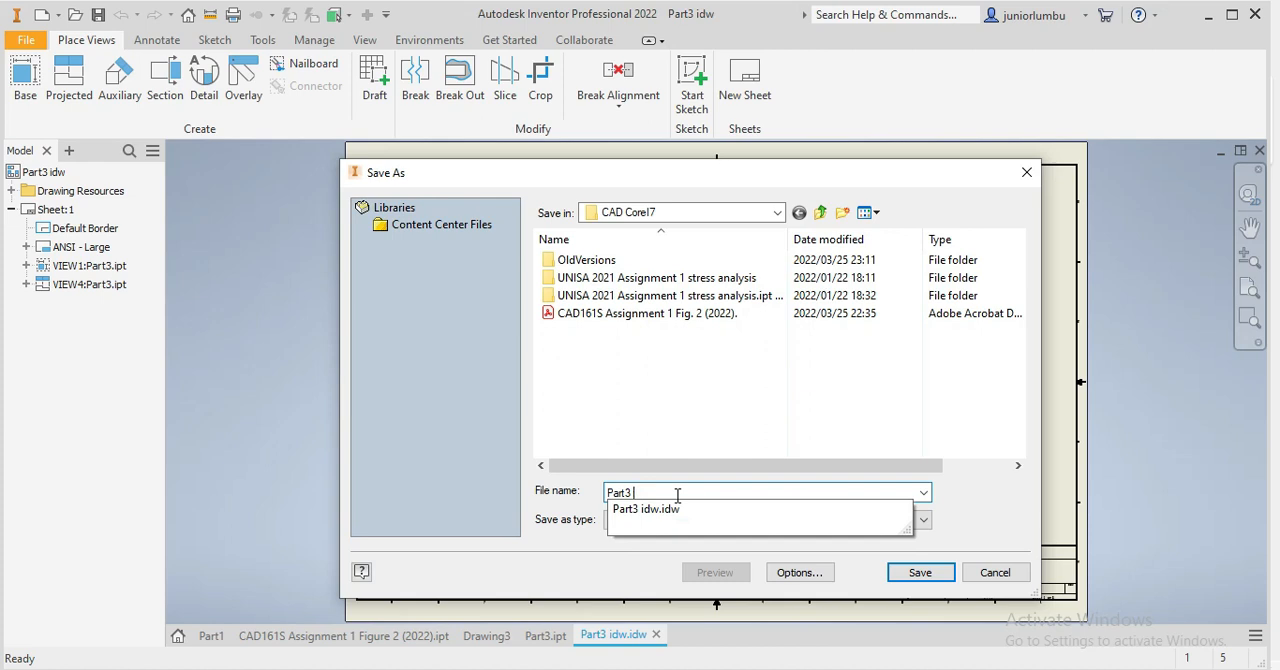
text(pdf)
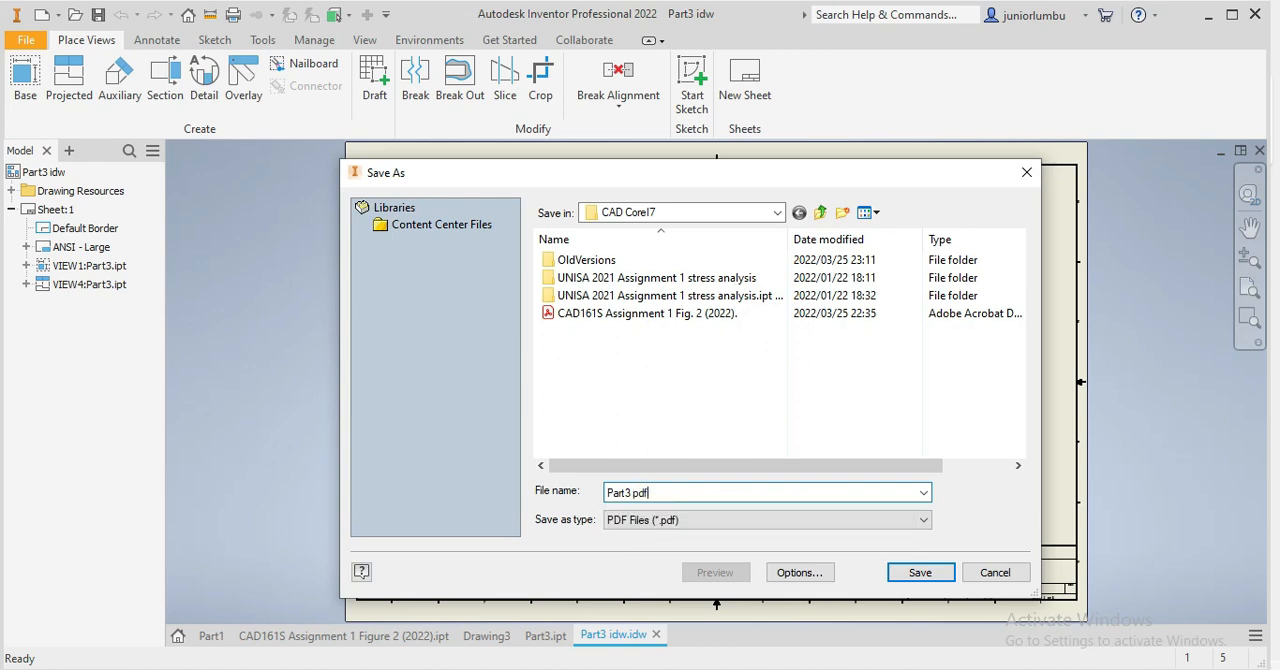
key(Return)
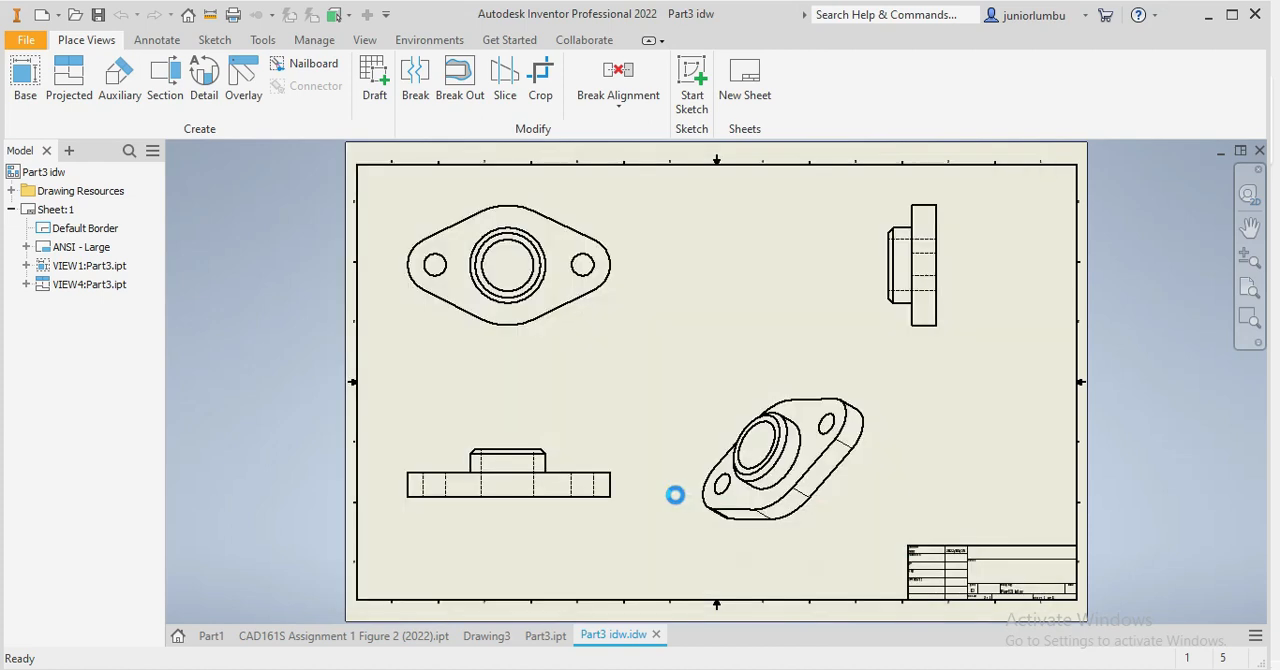